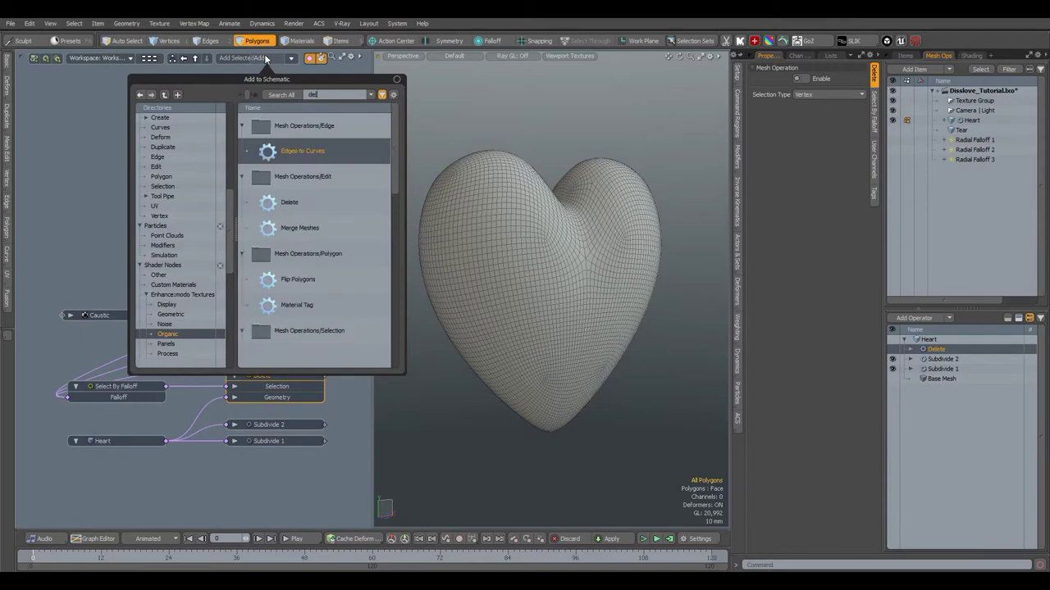
Review the existing schematic nodes and look up the presets behind Delete, Select By Falloff and Caustic
double_click(283, 151)
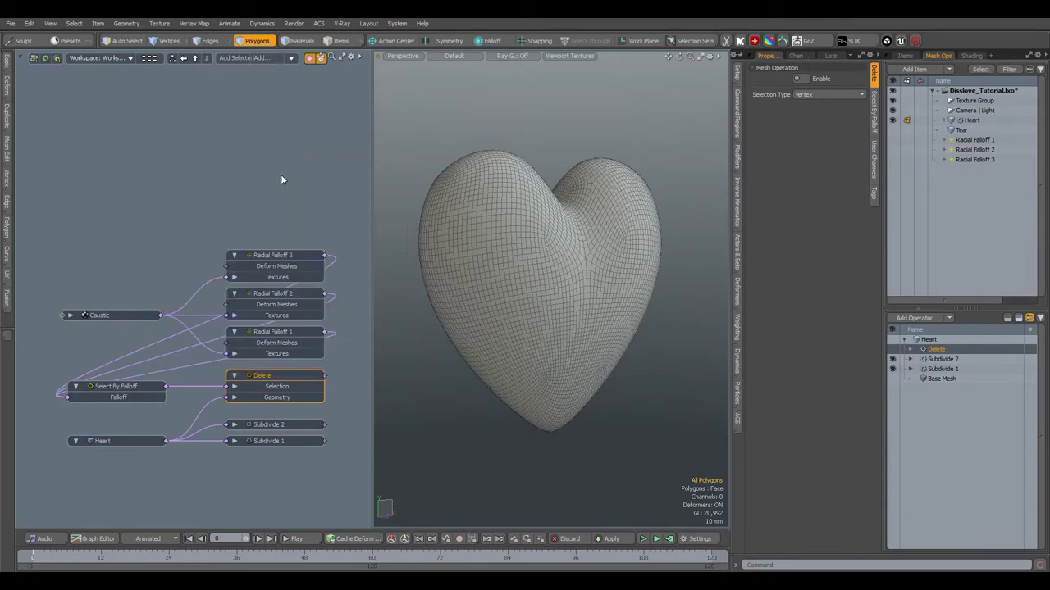
left_click(273, 256)
left_click(272, 295, "shift")
left_click(271, 333, "shift")
left_click(266, 59)
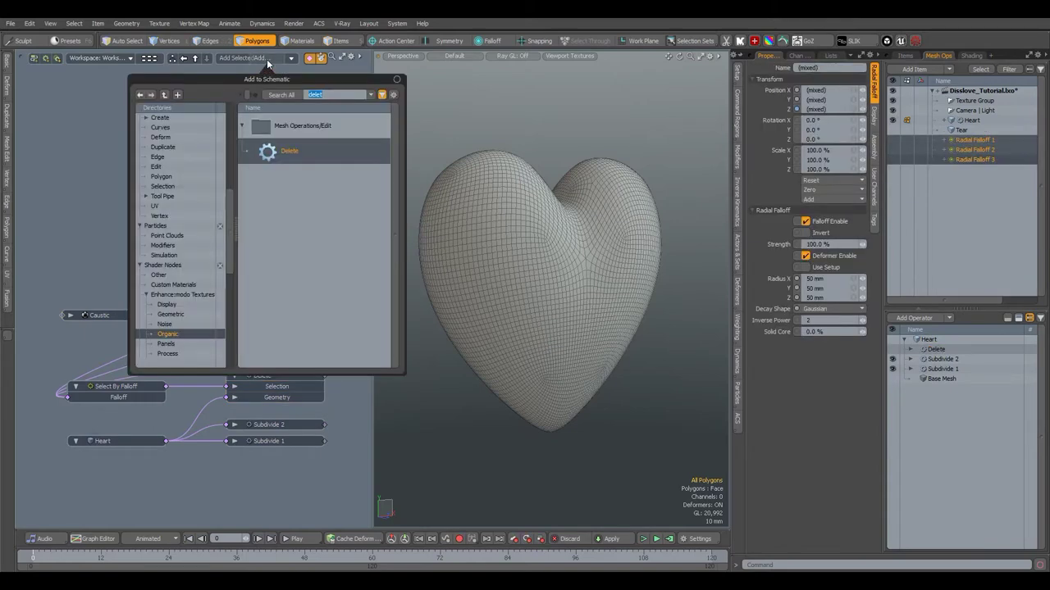
left_click(300, 339)
left_click(300, 338)
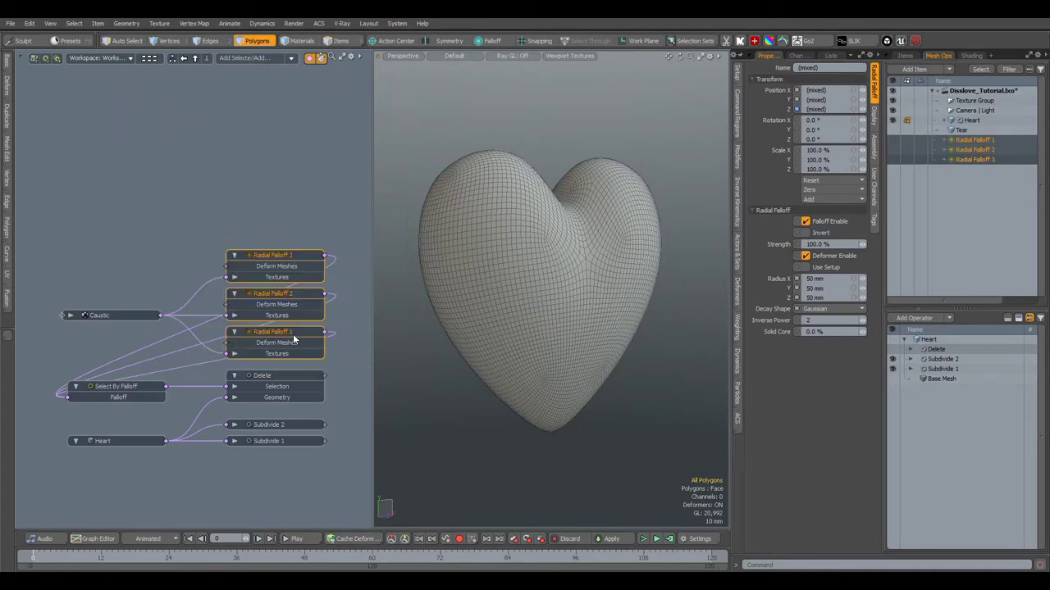
left_click(145, 390)
left_click(262, 59)
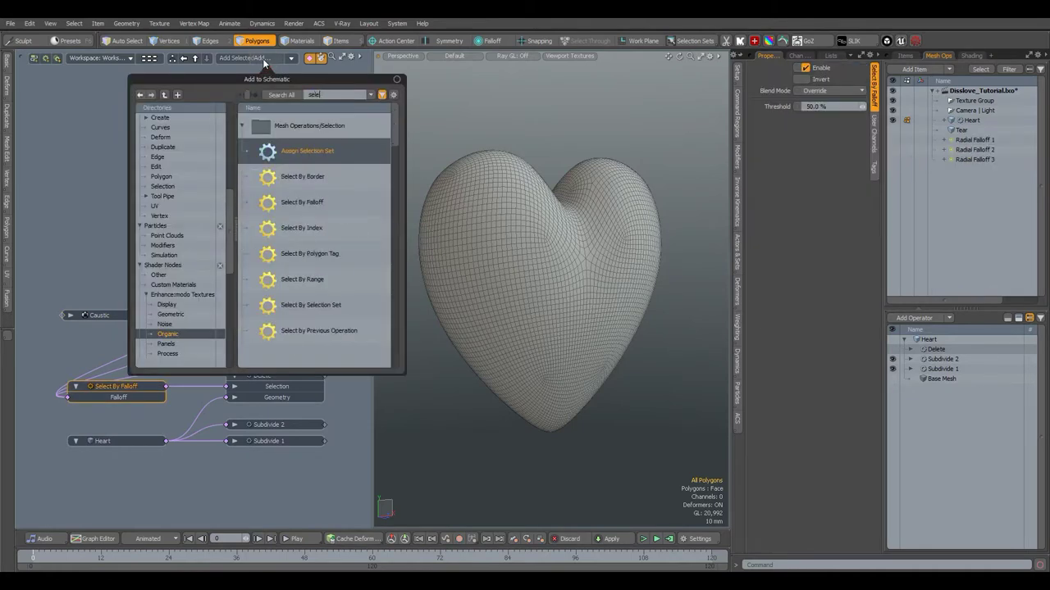
double_click(294, 204)
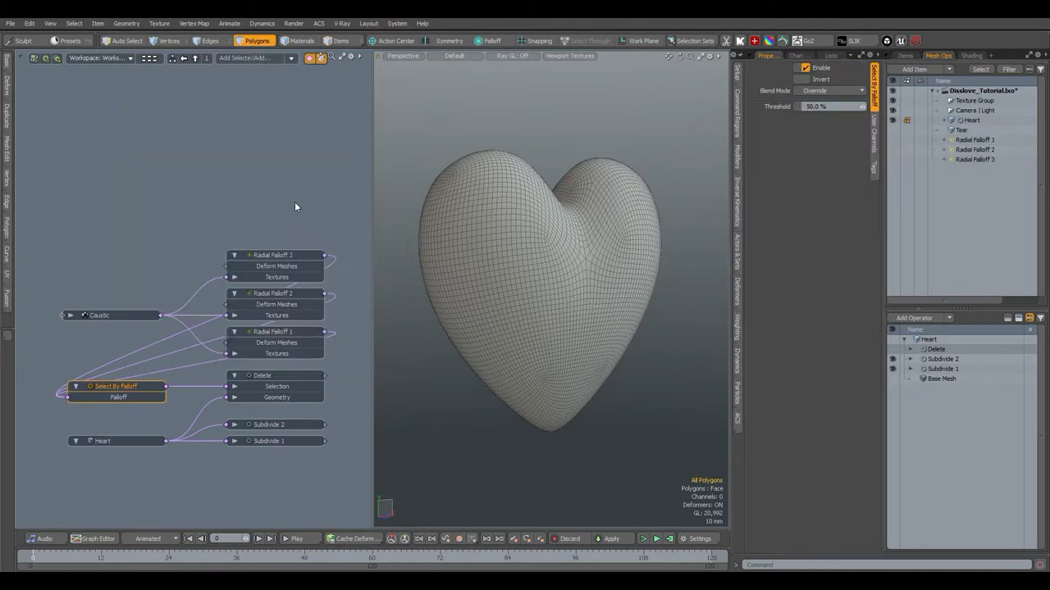
left_click(138, 317)
left_click(272, 58)
type("caust")
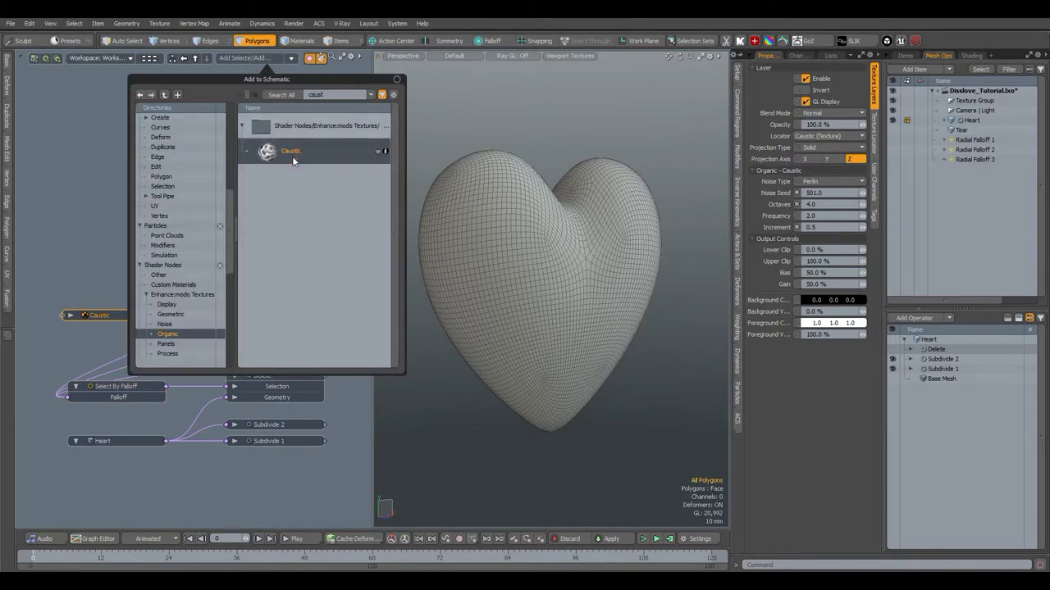
left_click(292, 156)
Enable the Delete mesh operation on the Heart mesh
left_click(271, 377)
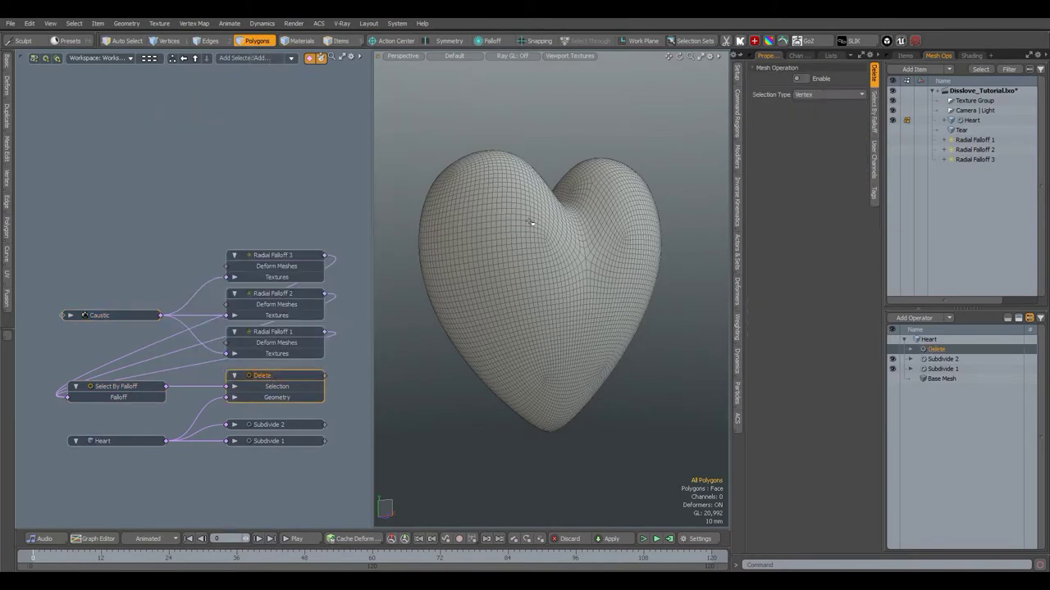
left_click(807, 80)
mouse_move(648, 213)
left_mouse_down("alt")
mouse_move(602, 214)
mouse_move(644, 213)
left_mouse_up("alt")
Try the Polygon selection type on the Heart's Delete operation and return it to Vertex
left_click(823, 96)
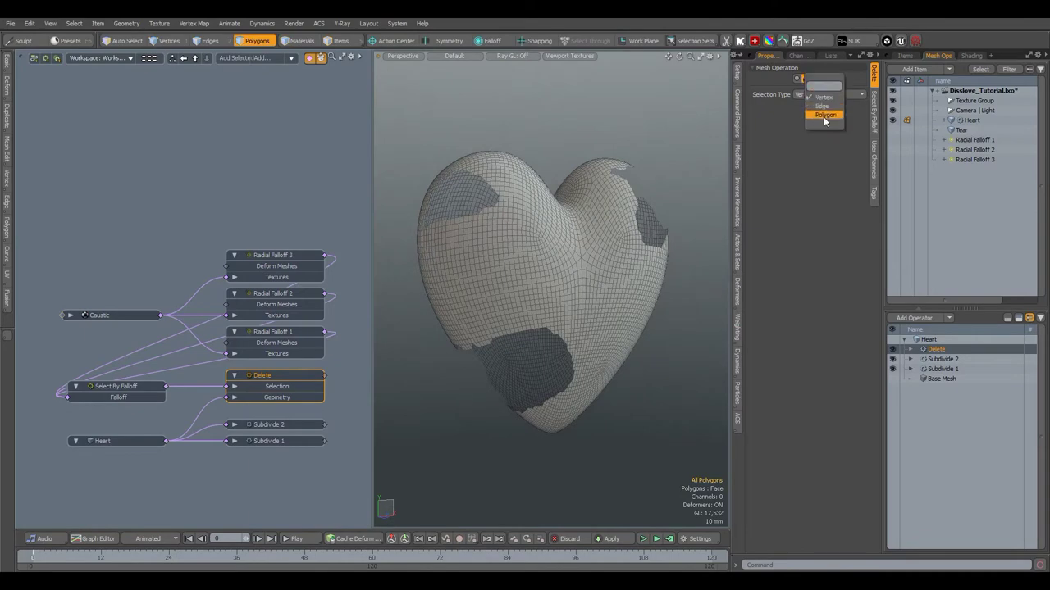
left_click(824, 120)
left_click_drag(465, 188, 503, 180, "ctrl+alt")
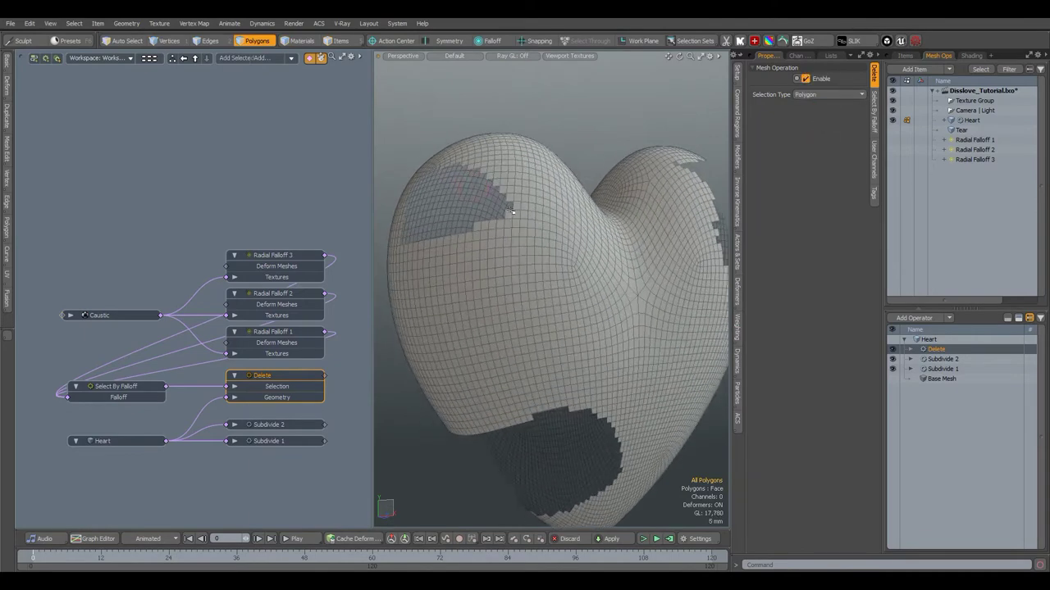
left_click(821, 98)
left_click(823, 81)
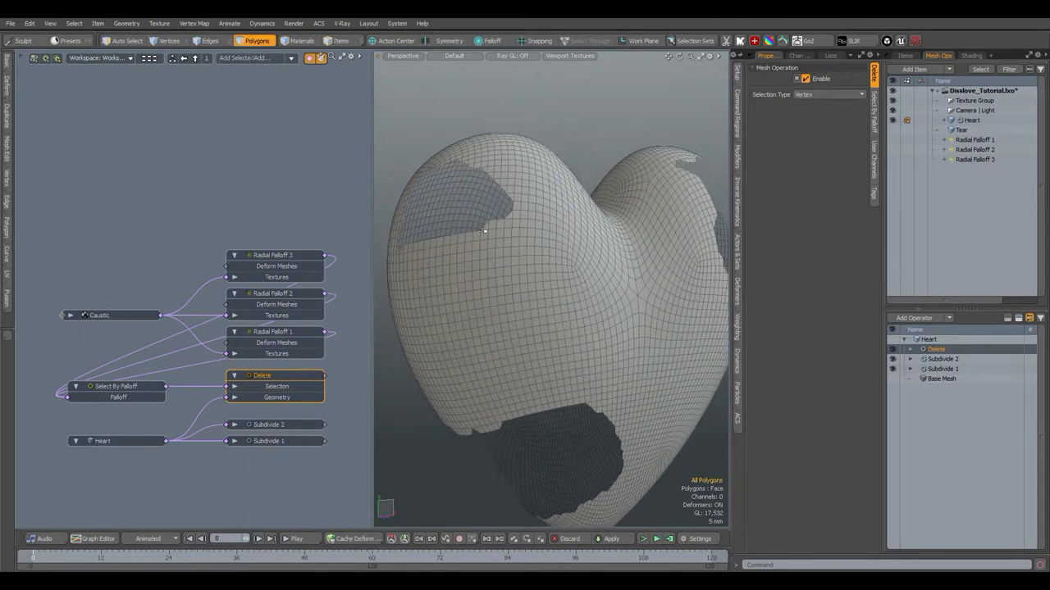
left_click_drag(607, 206, 562, 213, "alt")
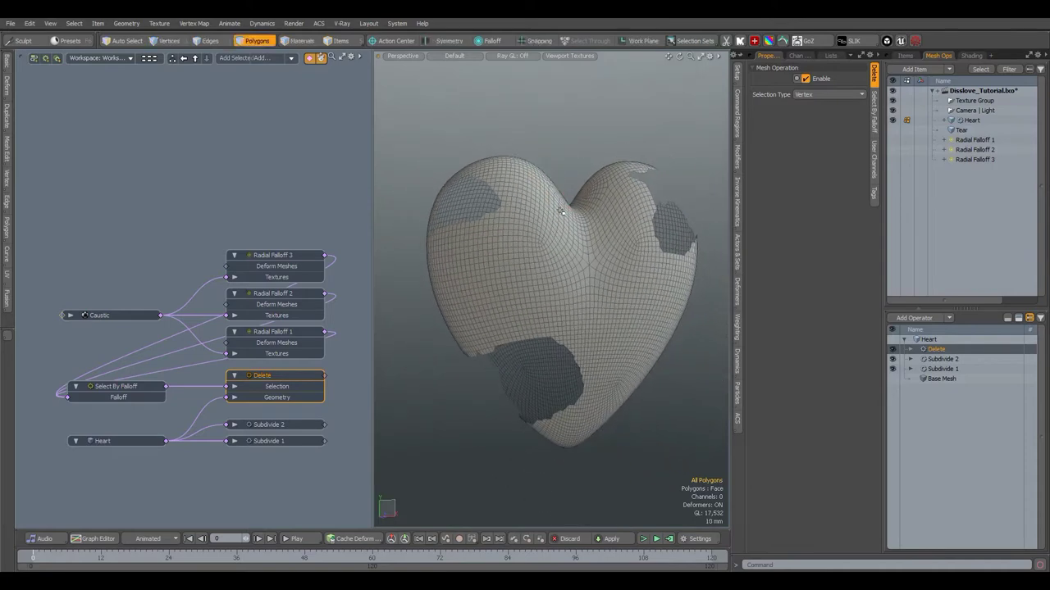
Create a new mesh item named Edge and place it in the schematic
key("n")
left_click_drag(966, 169, 114, 212)
double_click(965, 132)
key("Return")
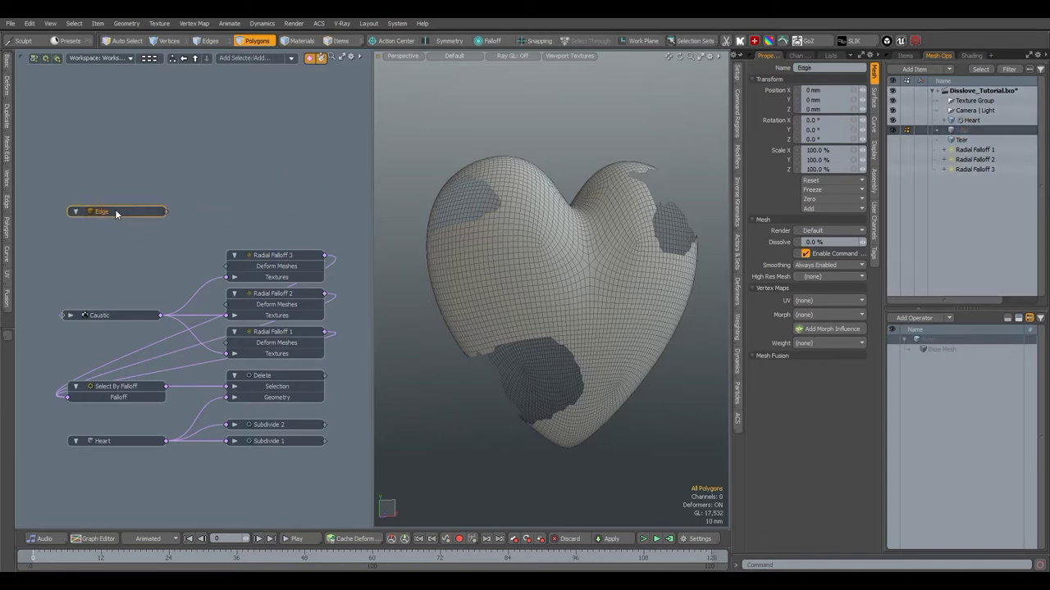
Add a Merge Meshes operation to the Edge mesh and connect the Heart mesh to its Sources
left_click(275, 58)
type("merge")
double_click(292, 151)
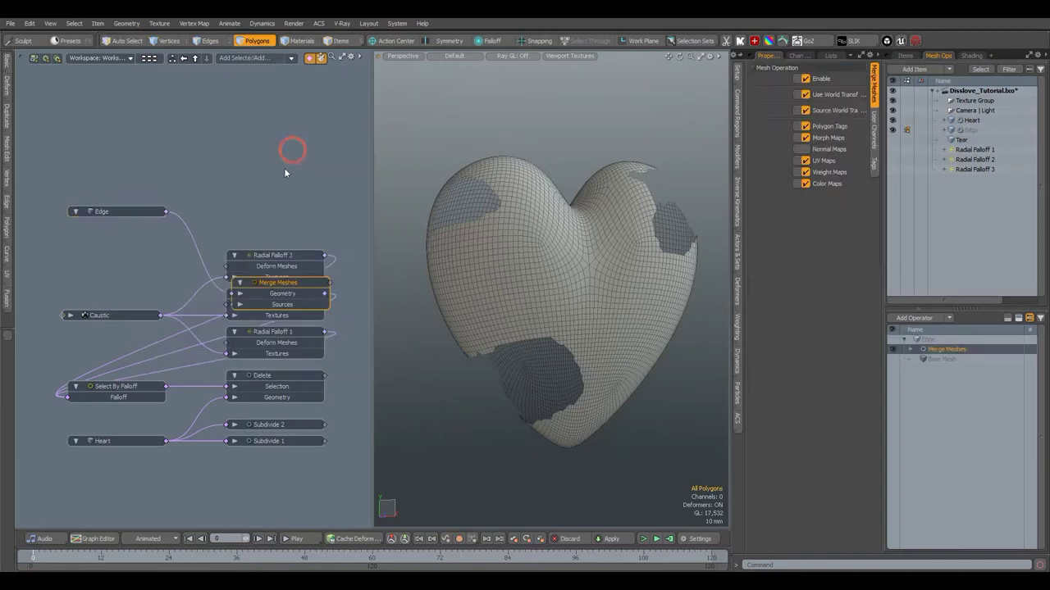
left_click_drag(265, 294, 259, 211)
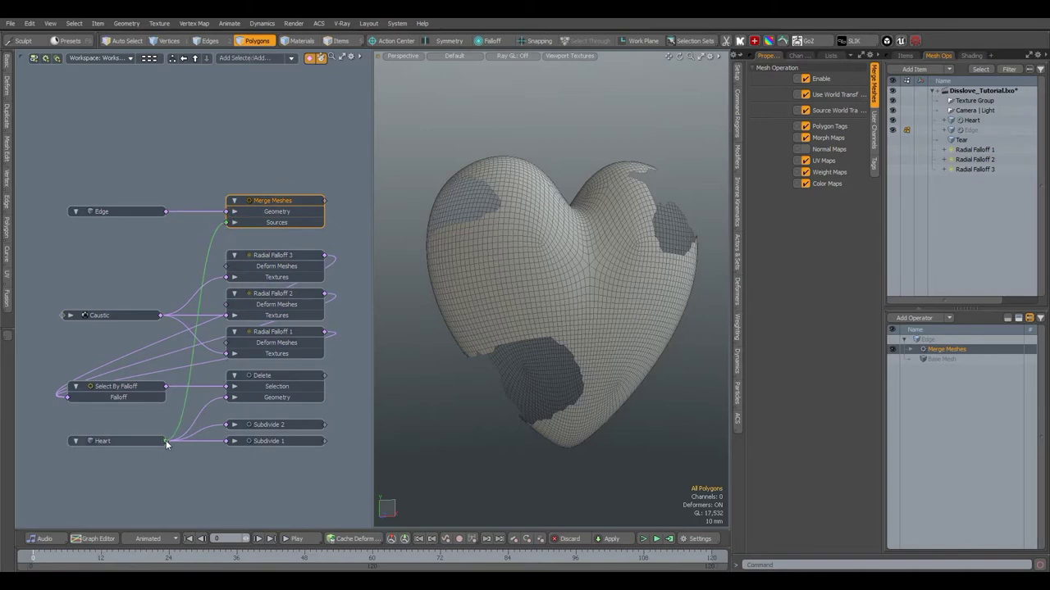
left_click_drag(166, 441, 166, 440)
Hide the Heart mesh and keep the Edge mesh visible
left_click(892, 120)
left_click(892, 130)
left_click(892, 131)
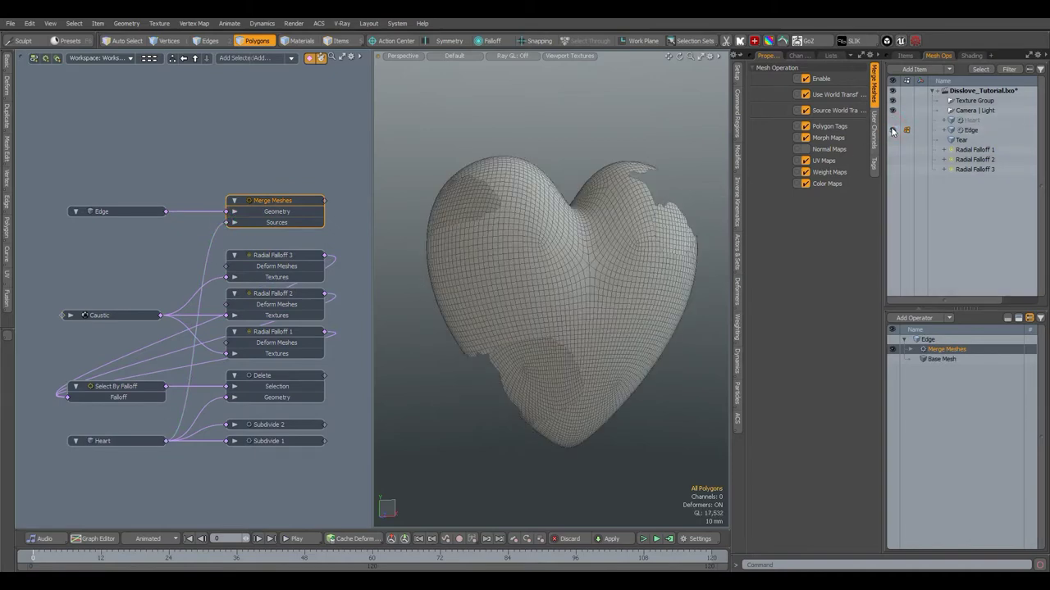
Add an Edges to Curves operation to the Edge mesh above Merge Meshes
left_click(270, 57)
type("edge")
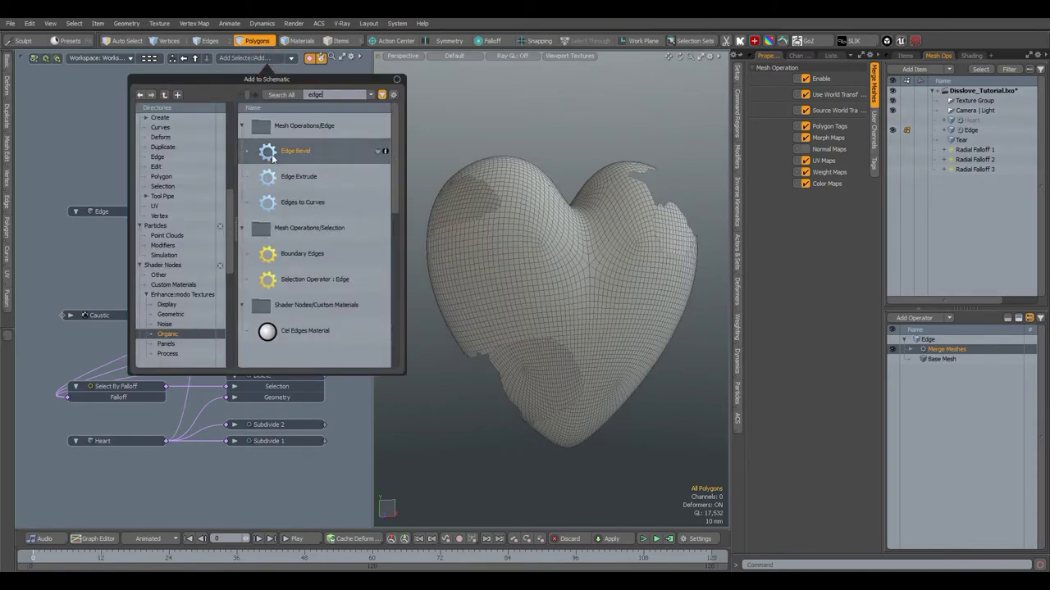
left_click(285, 204)
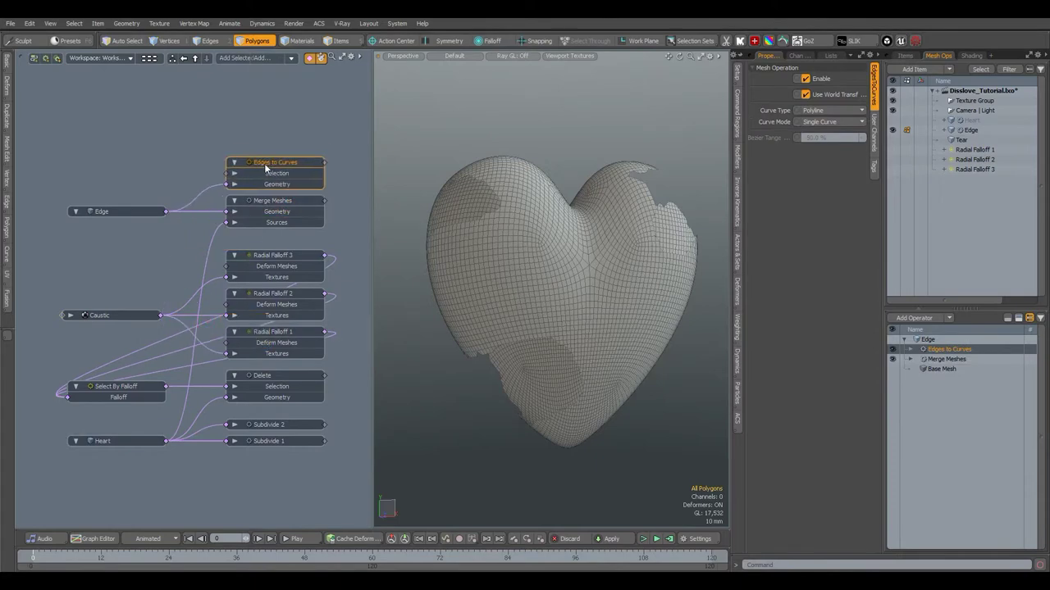
Add a Select By Border operation as the selection of Edges to Curves and place it beside that node
left_click(271, 58)
type("bor")
left_click(289, 155)
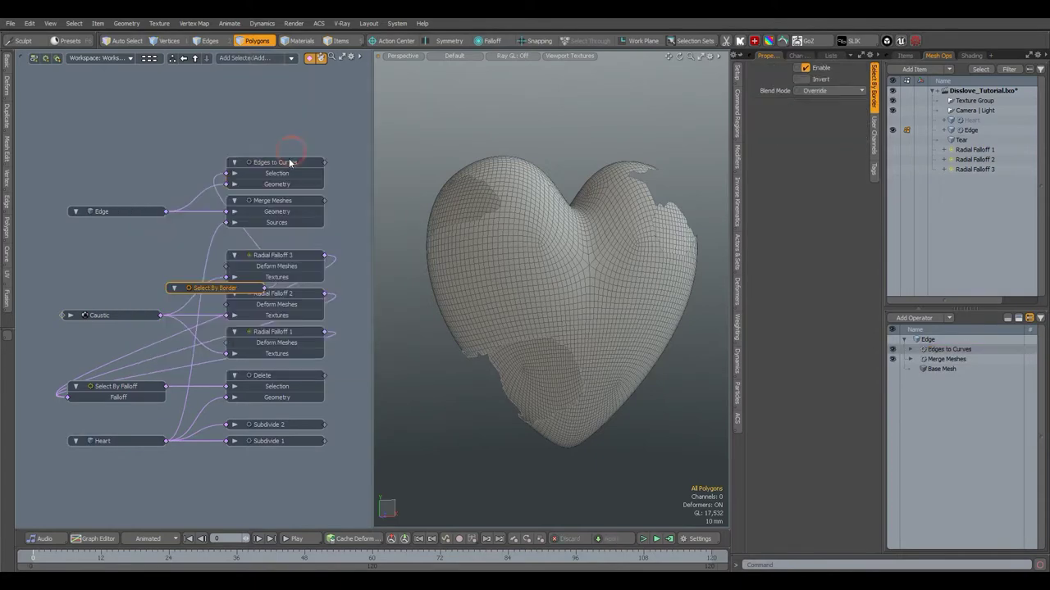
left_click_drag(234, 286, 152, 173)
Set the curve mode of Edges to Curves to Curve Per Edge
left_click_drag(461, 269, 488, 269, "alt")
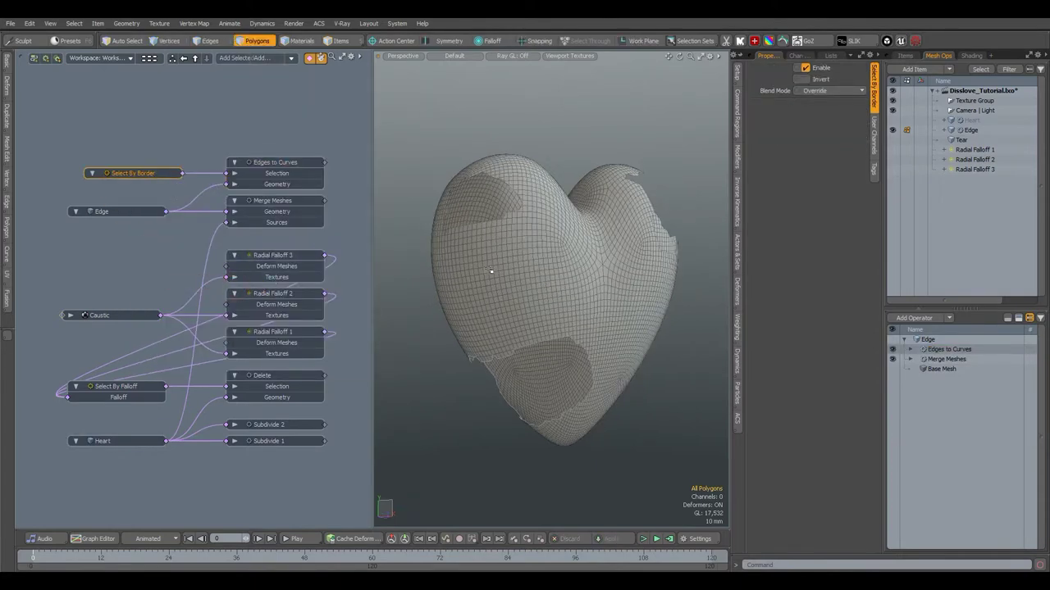
left_click(296, 165)
left_click(830, 122)
left_click(826, 132)
Examine the border edge loop around the heart's lower hole by selecting it in edge mode
left_click_drag(697, 176, 632, 190, "alt")
scroll(461, 231, "up", 5)
mouse_move(461, 231)
left_mouse_down("alt")
mouse_move(539, 227)
mouse_move(473, 215)
left_mouse_up("alt")
left_click_drag(540, 372, 573, 266, "alt+shift")
key("2")
double_click(572, 267)
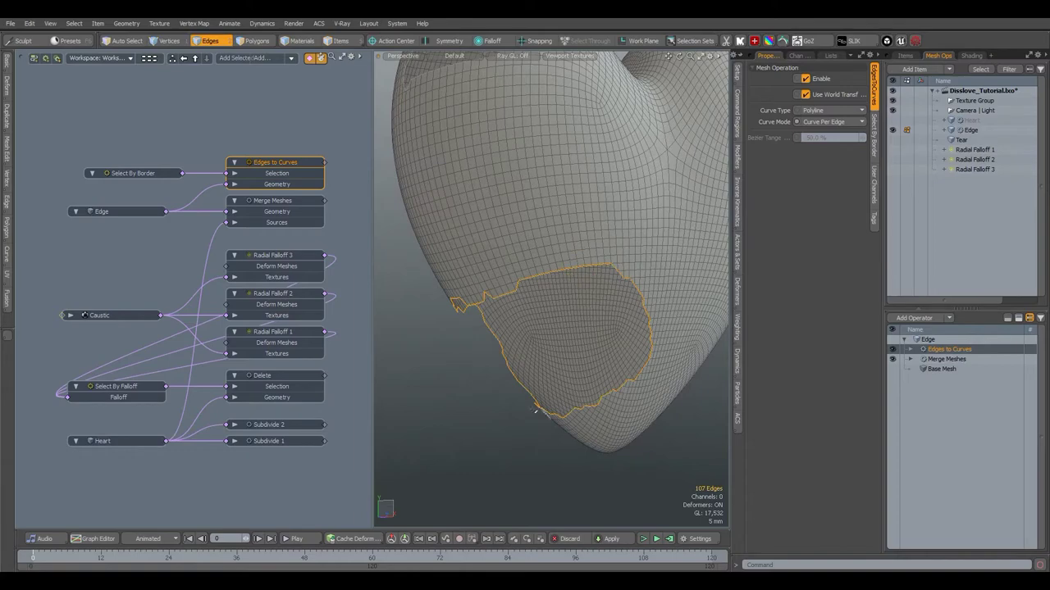
left_click_drag(480, 348, 428, 302, "alt")
scroll(563, 335, "down", 5)
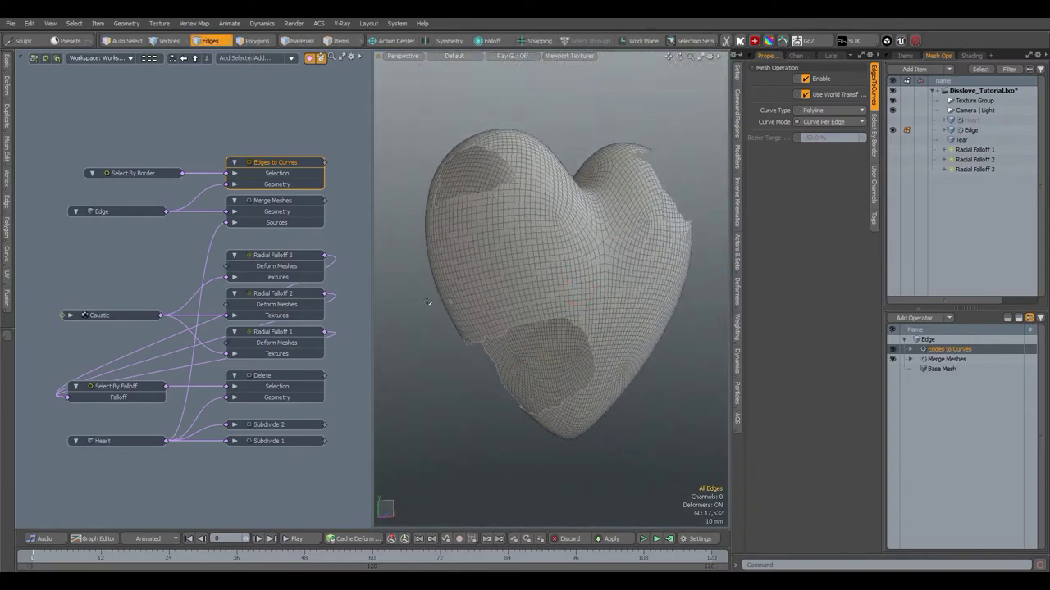
Override the Edge mesh's curve display color with green, 0.29, 1.0, 0.68
left_click(6, 256)
left_click(60, 296)
left_click(408, 333)
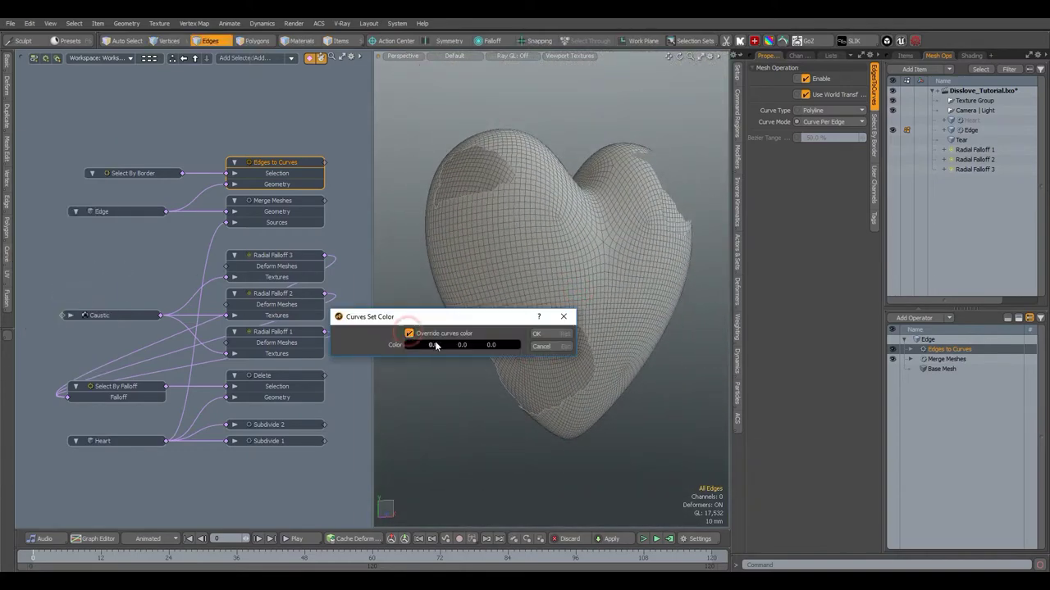
left_click(438, 345)
left_click(500, 344)
left_click(500, 348)
left_click(352, 490)
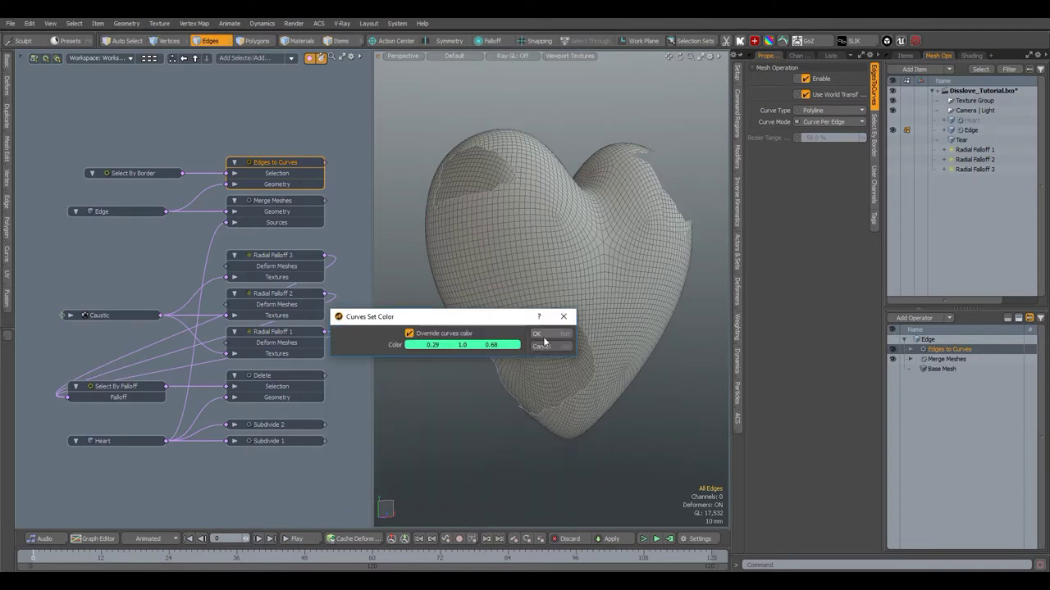
left_click(542, 334)
left_click_drag(459, 400, 457, 412, "alt")
mouse_move(641, 285)
left_mouse_down("alt")
mouse_move(636, 298)
mouse_move(592, 296)
mouse_move(640, 293)
left_mouse_up("alt")
Add a Delete operation to the Edge mesh and place its node above Edges to Curves
left_click(277, 58)
type("delete")
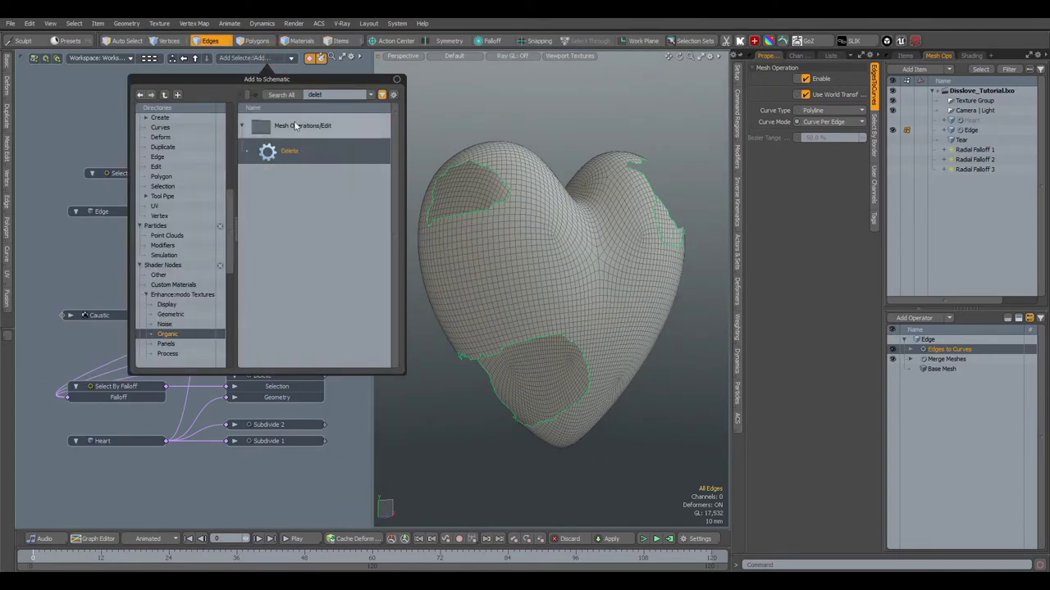
double_click(304, 148)
left_click_drag(268, 320, 279, 169)
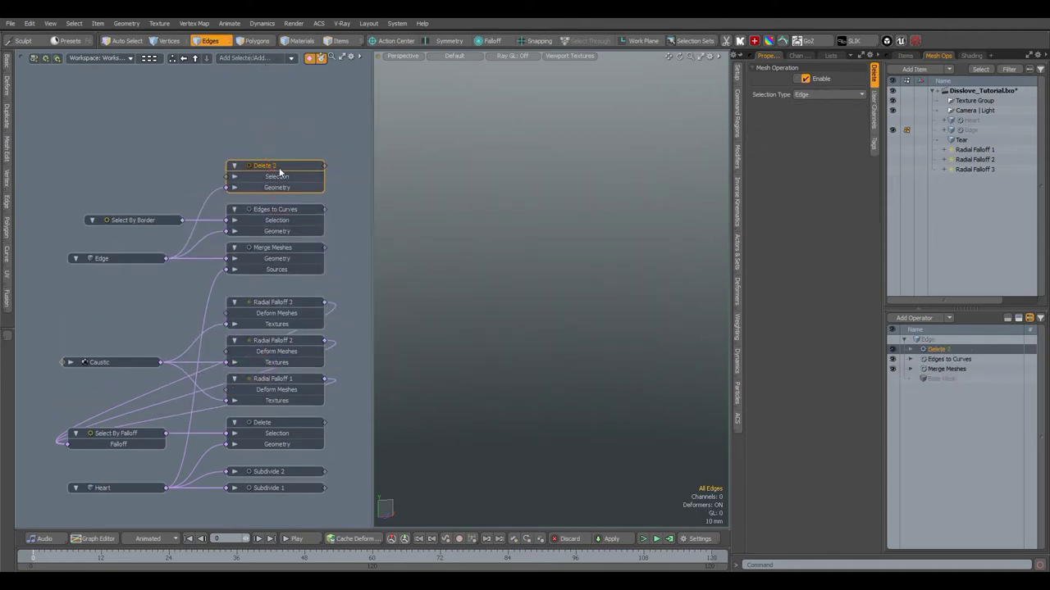
Add a Select Curve Polygons operation as the selection of the Edge mesh's Delete operation and arrange its node alongside
left_click(272, 60)
type("select")
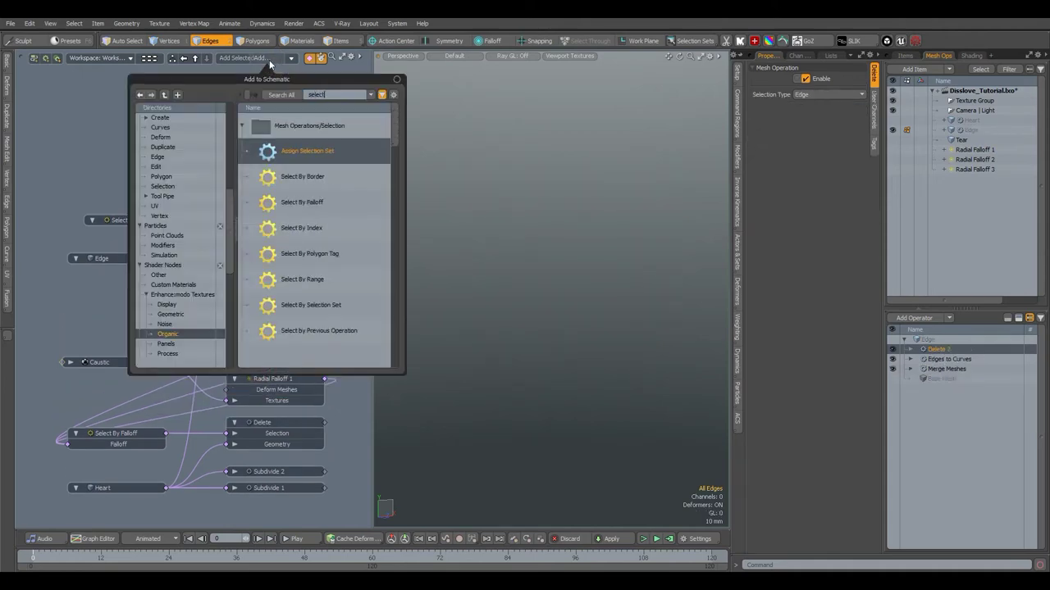
left_click_drag(398, 130, 401, 224)
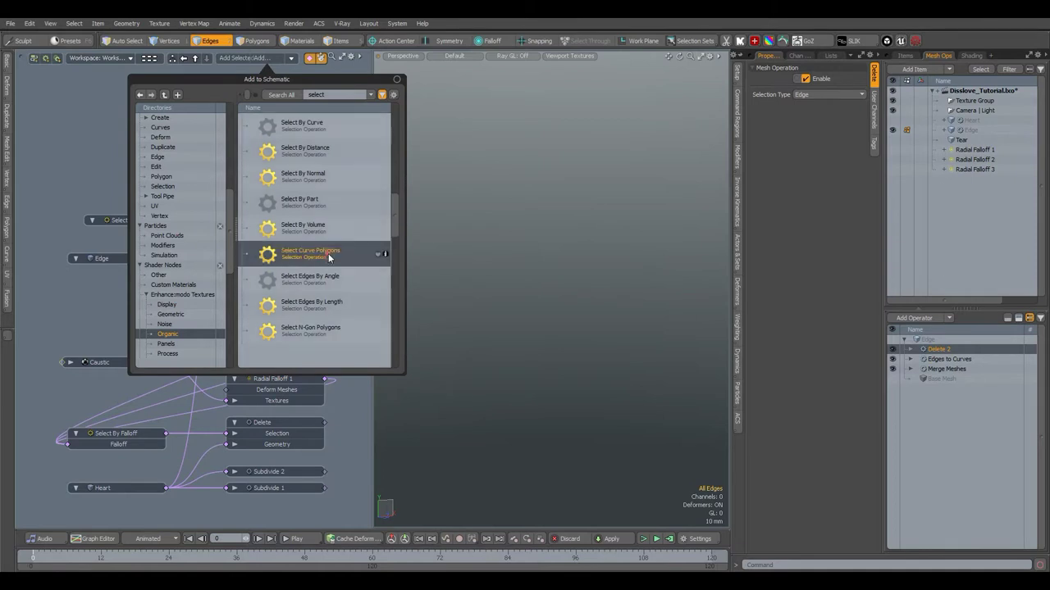
double_click(319, 249)
left_click(227, 183)
left_click_drag(186, 181, 160, 183)
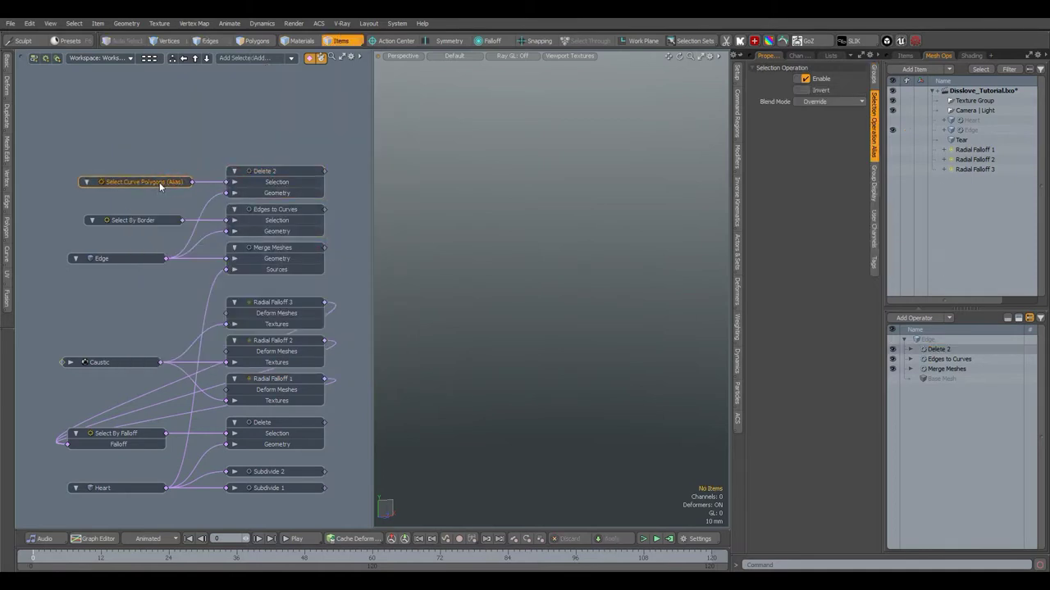
Set the selection type of the Edge mesh's Delete operation to Polygon and toggle it off and on to check the curves
left_click(317, 191)
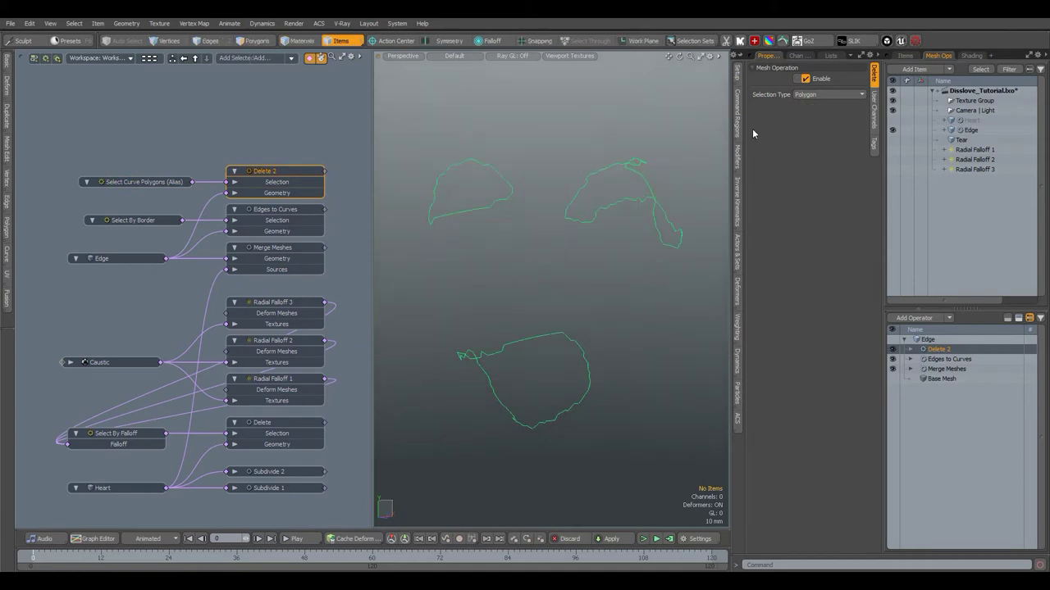
left_click(805, 79)
left_click(805, 79)
left_click(257, 41)
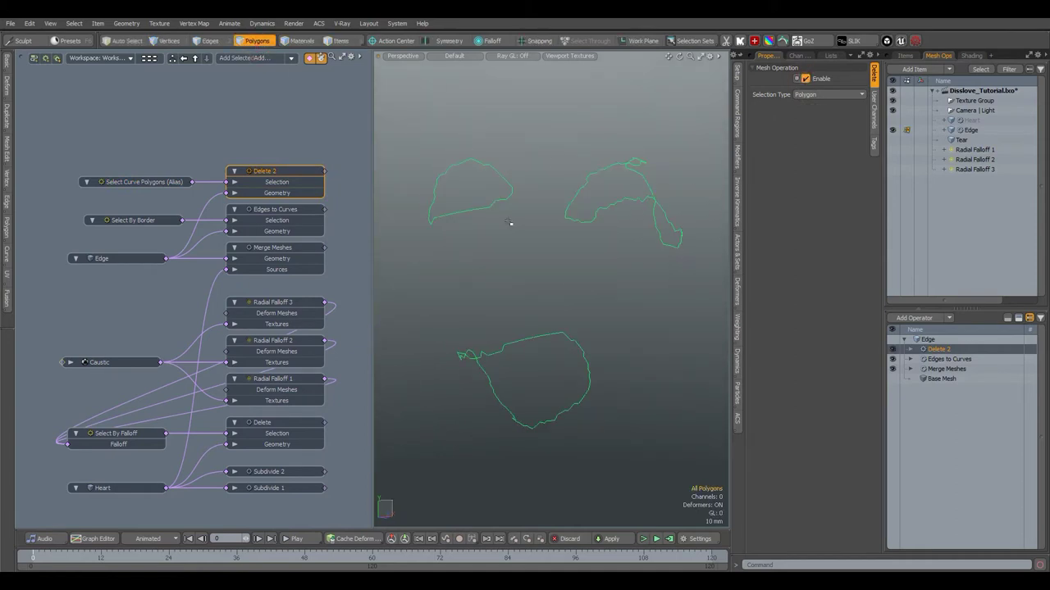
left_click_drag(621, 304, 585, 307, "alt")
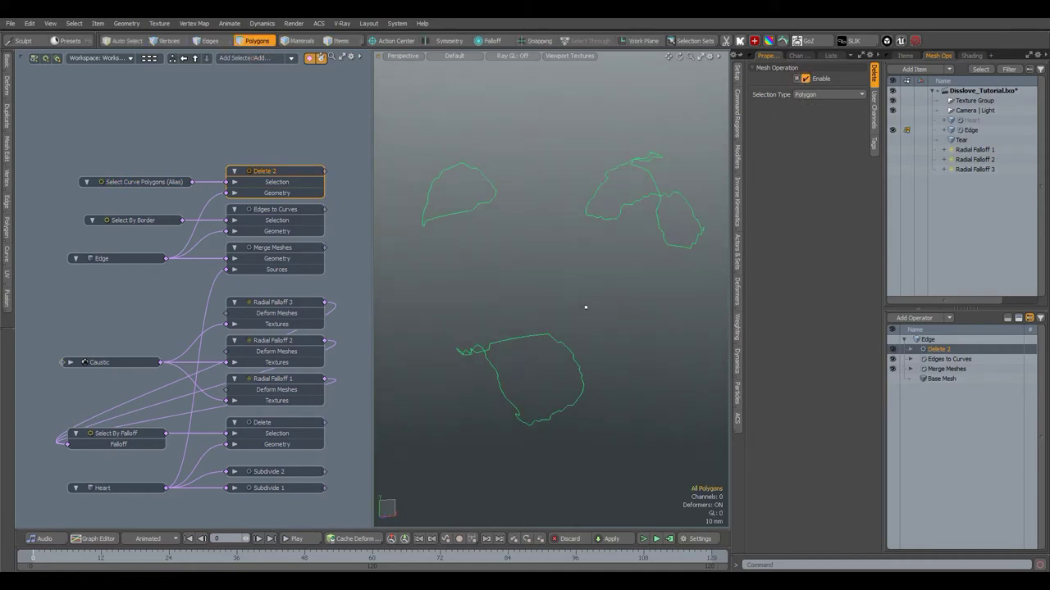
Select Radial Falloff 3 and make all three radial falloffs visible in the viewport
left_click(292, 303)
left_click_drag(893, 170, 893, 151)
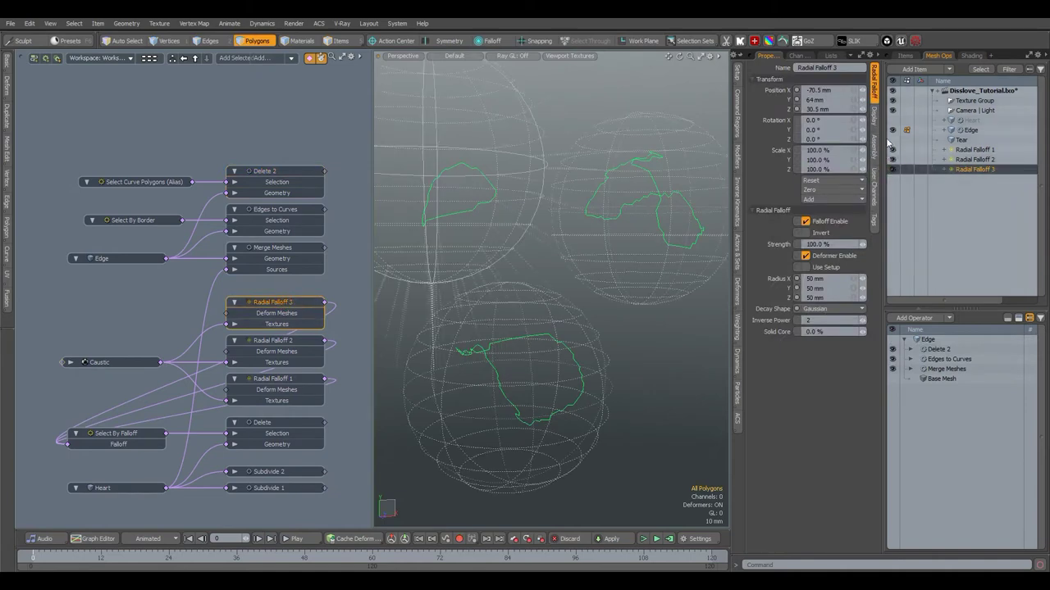
Try moving Radial Falloff 3 to about X -60.5 mm, Y 59.5 mm with the Heart shown, undo it and hide the Heart
left_click(892, 121)
scroll(576, 204, "down", 2)
left_click_drag(576, 204, 548, 204, "alt")
key("5")
key("w")
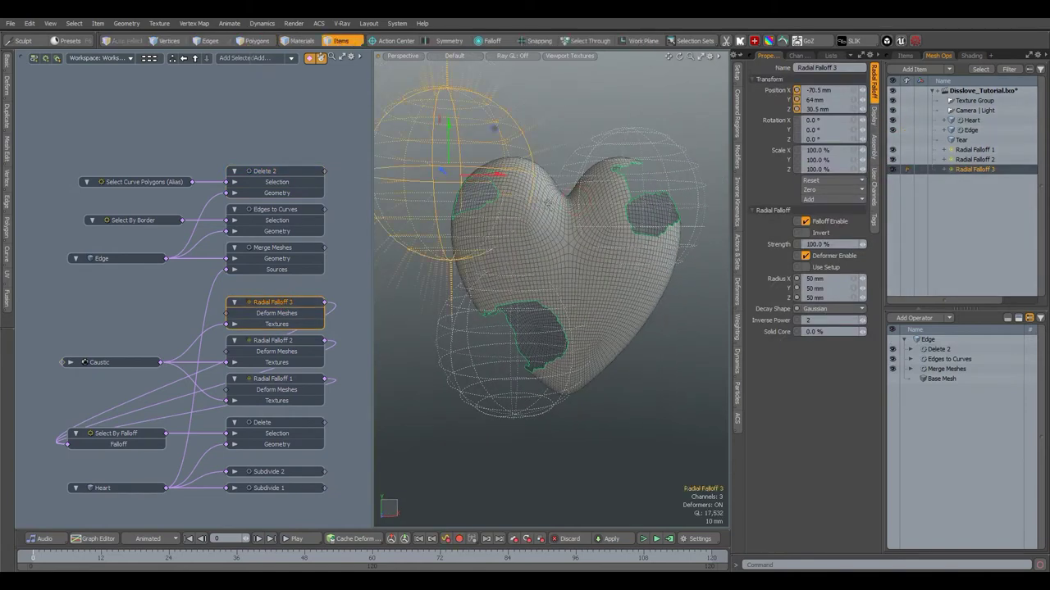
left_click_drag(495, 129, 515, 142)
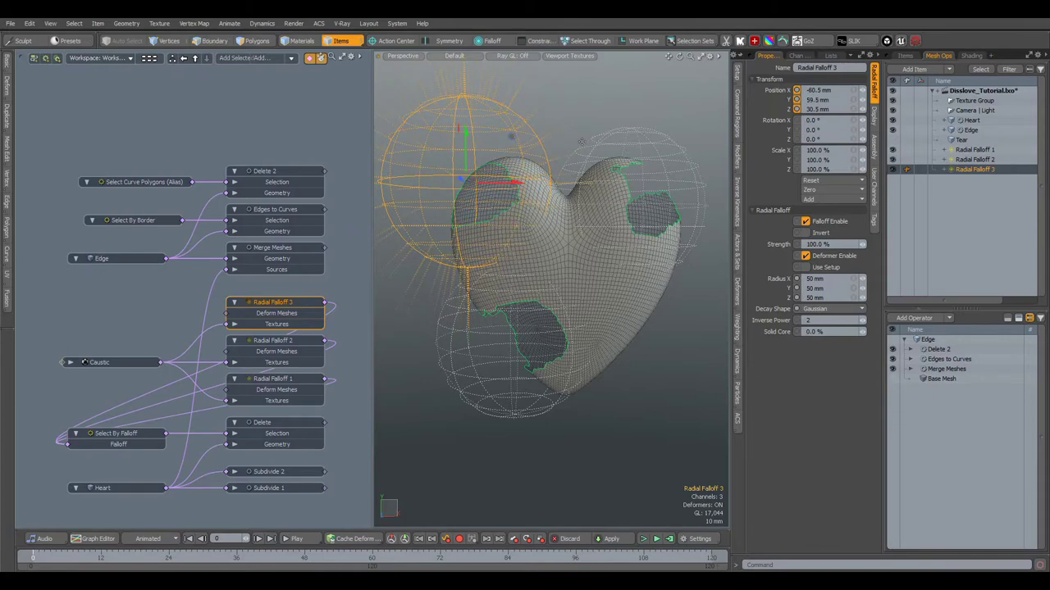
key("ctrl+z")
left_click(893, 120)
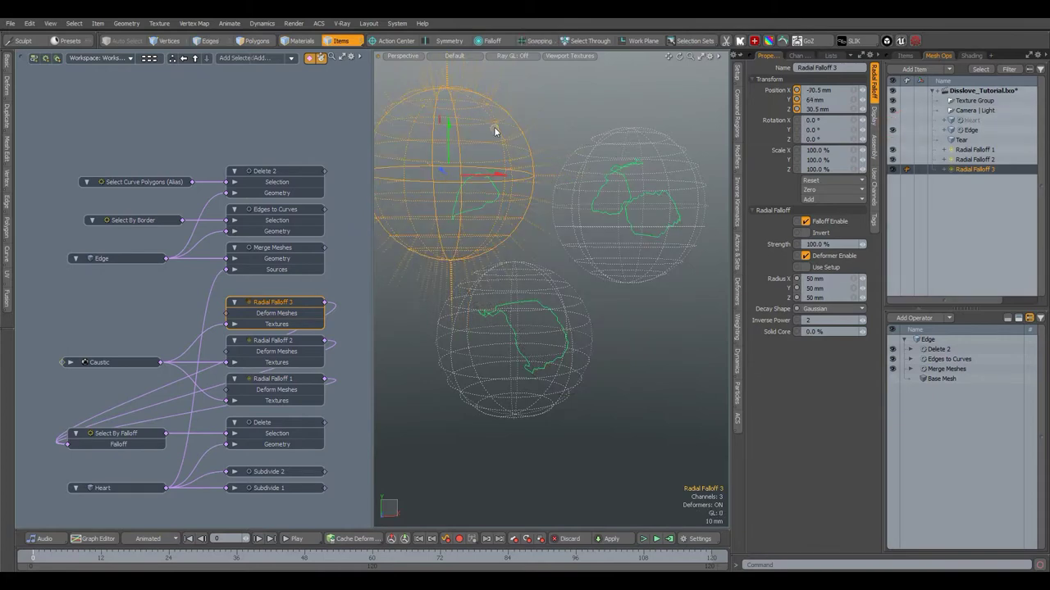
Try moving Radial Falloff 3 to about X -46.5 mm, Y 49.5 mm, undo it and test a small move of the neighbouring falloff
left_click_drag(494, 129, 596, 185)
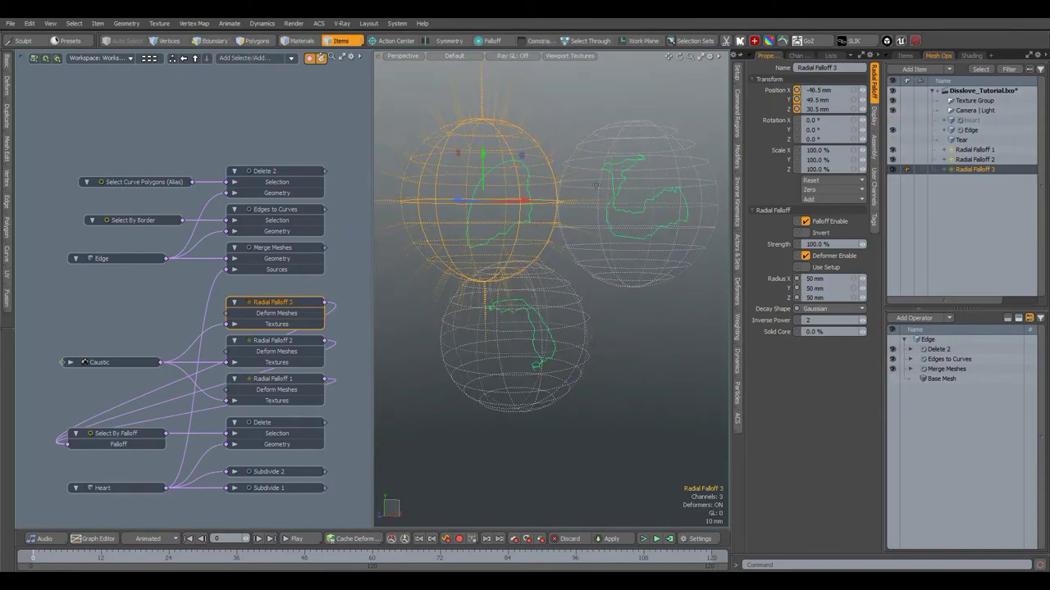
key("ctrl+z")
left_click(677, 145)
key("w")
left_click_drag(679, 158, 663, 162)
Step through the Caustic texture's noise seed to compare the hole curves, and hide the three radial falloffs
left_click(105, 362)
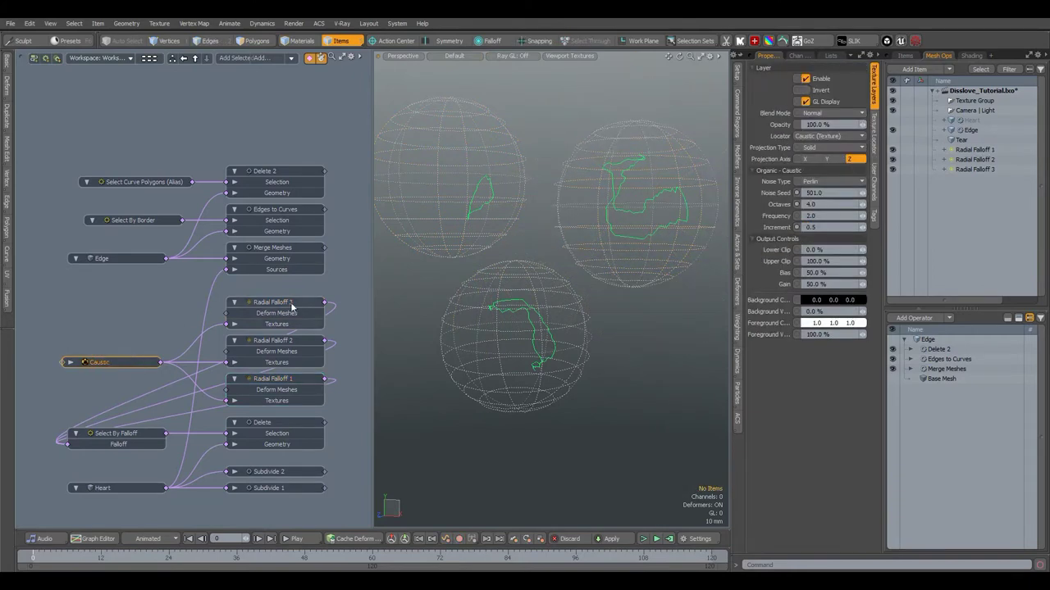
left_click(861, 195)
left_click(861, 195)
left_click(861, 194)
left_click(861, 195)
left_click_drag(892, 150, 893, 171)
left_click_drag(621, 276, 675, 328, "alt")
Add a Source Emitter with an emission rate of 1000 and an initial velocity of 0 m/s
left_click(738, 392)
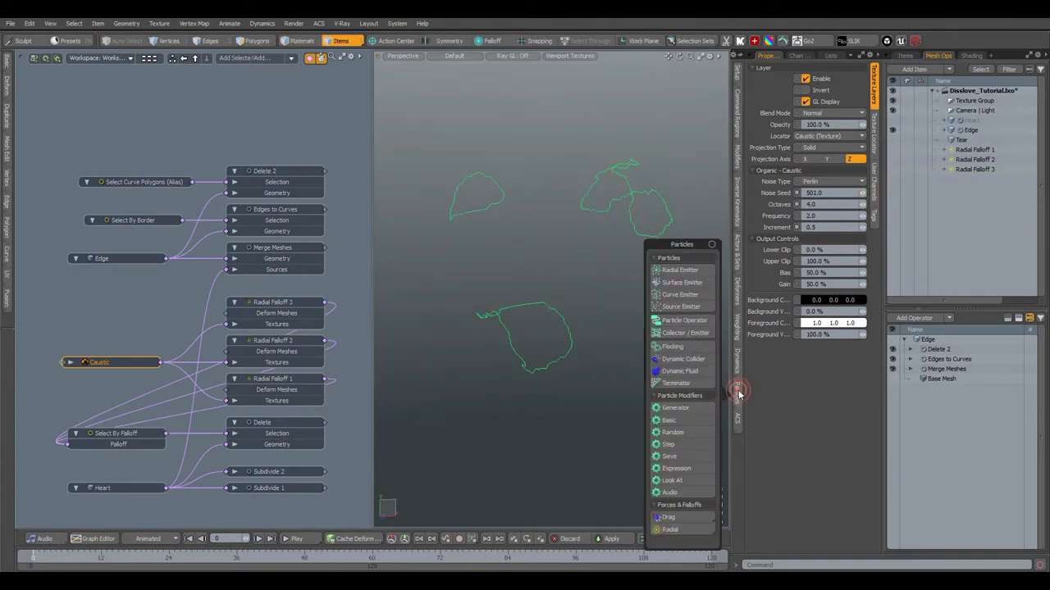
left_click(680, 308)
left_click(841, 159)
type("000.0")
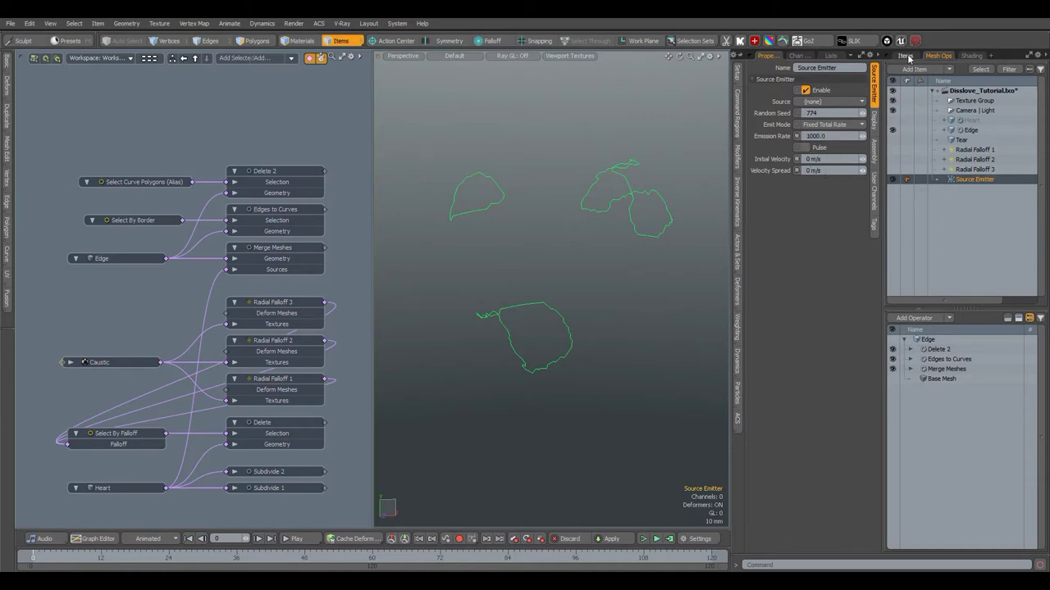
Check the Particle Simulation's properties and place the Source Emitter as a node above the existing schematic network
left_click(907, 57)
left_click(967, 177)
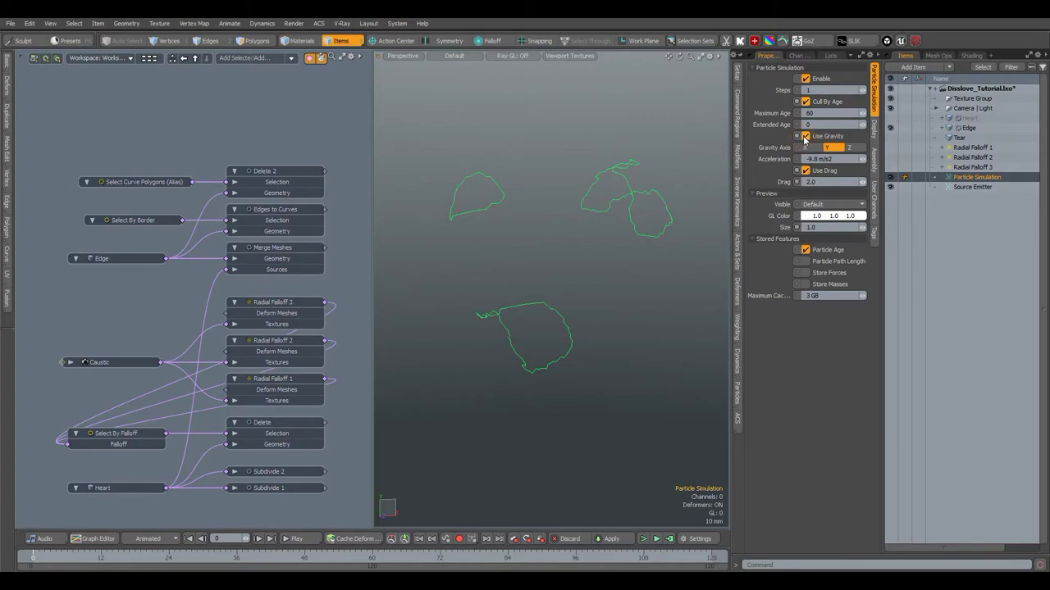
left_click_drag(350, 273, 343, 272, "alt")
left_click_drag(961, 189, 169, 124)
left_click_drag(241, 109, 237, 139, "alt")
left_click_drag(234, 155, 152, 106)
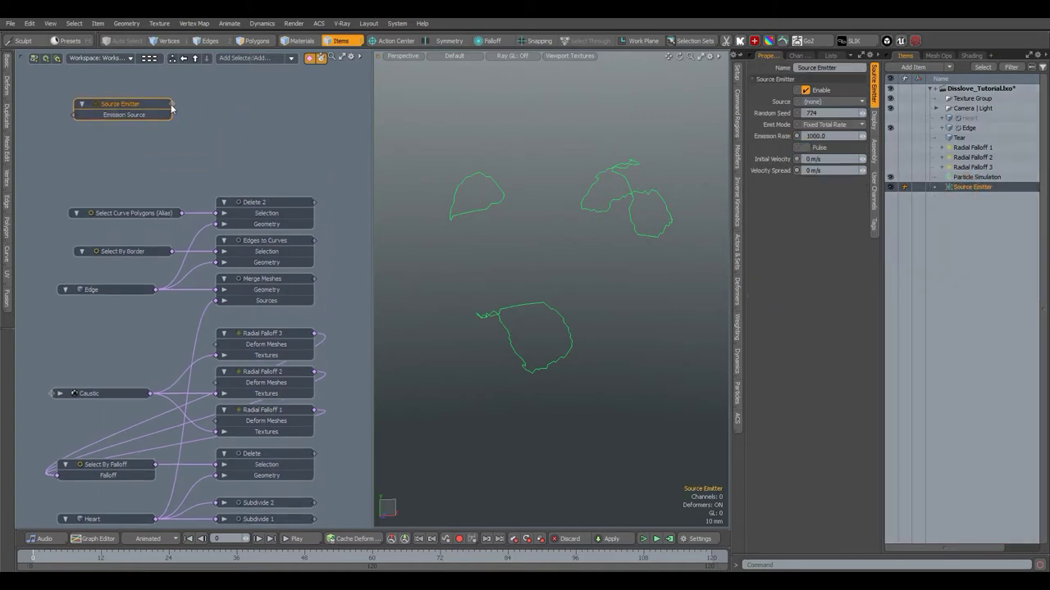
Arrange the Particle Simulation node connected to the Source Emitter and link the Edge mesh as the emitter's emission source
left_click(172, 106)
left_click_drag(220, 96, 278, 86)
left_click_drag(275, 122, 277, 142, "alt")
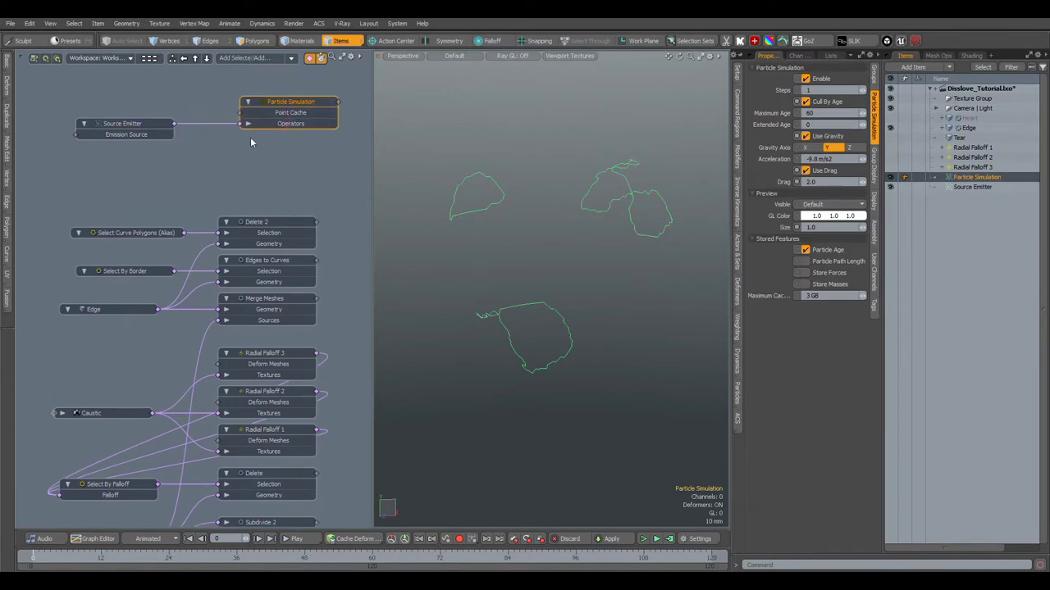
left_click_drag(77, 134, 160, 309)
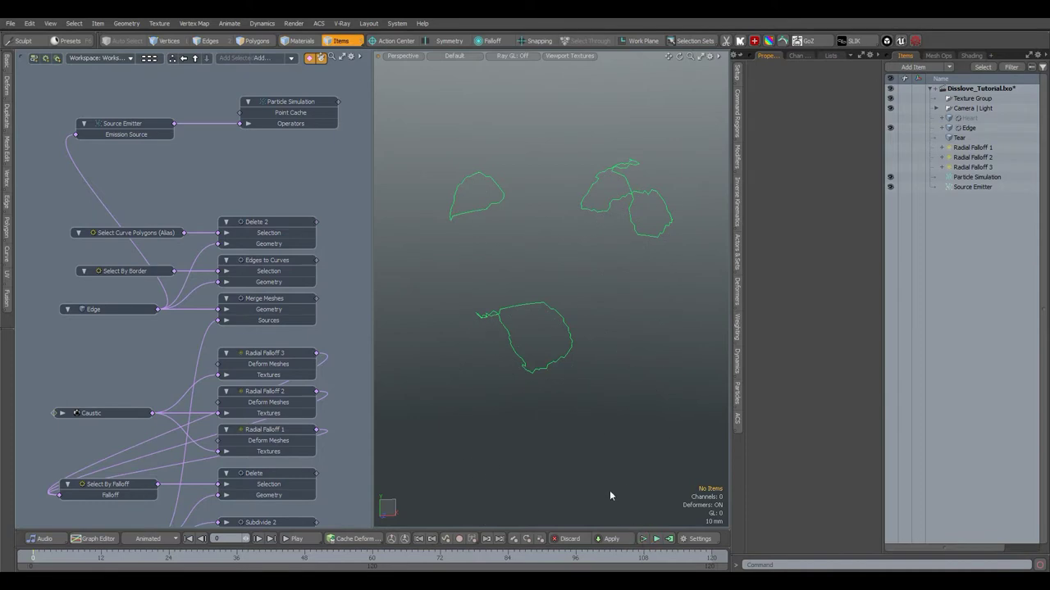
Set the Particle Simulation's GL color to yellow (1.0, 0.9, 0.0)
left_click(315, 105)
left_click(850, 215)
left_click_drag(542, 136, 593, 87)
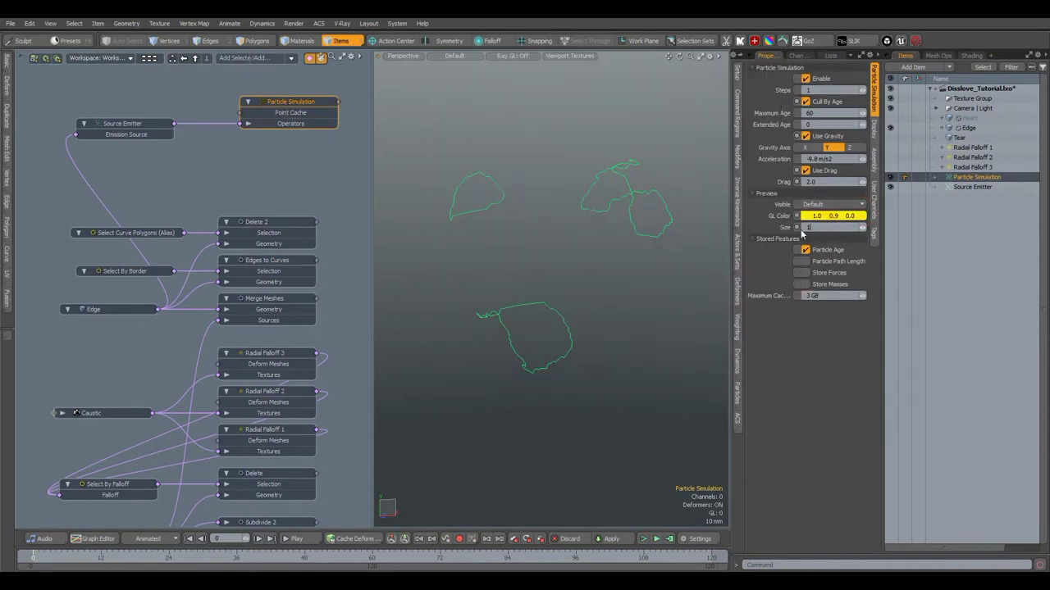
Run the particle simulation live, hide the Edge mesh and turn off the simulation's gravity
left_click(643, 539)
left_click(643, 539)
left_click_drag(494, 316, 532, 325, "ctrl+alt")
left_click(890, 128)
left_click_drag(585, 282, 601, 283, "alt")
left_click(644, 539)
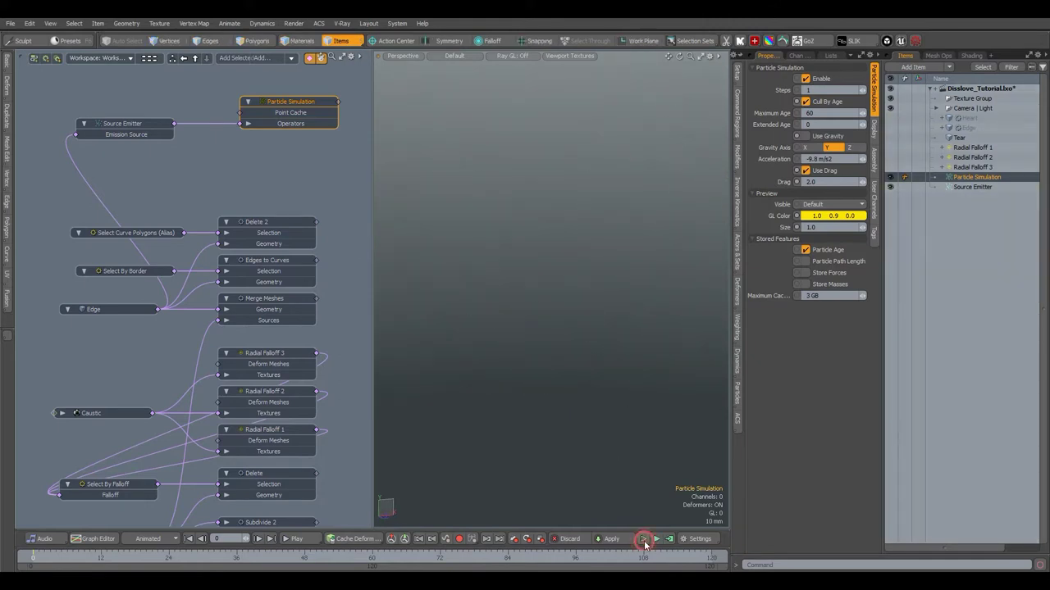
Add a Linear Force and set its scale to 10 % on all axes
left_click(736, 396)
left_click_drag(687, 518, 684, 536)
left_click(629, 467)
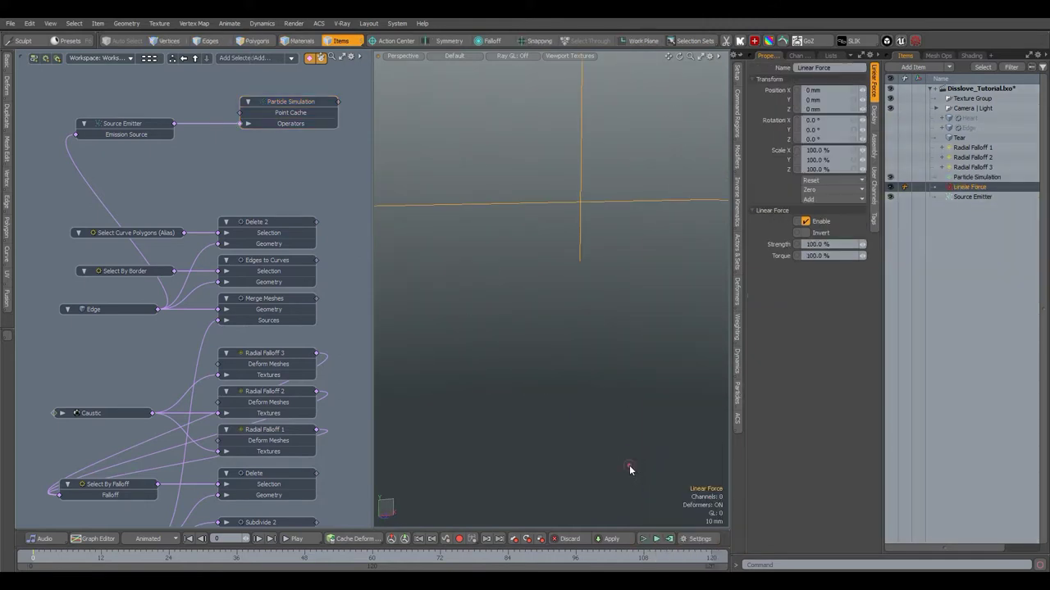
key("Return")
left_click(854, 151)
type("10")
key("Return")
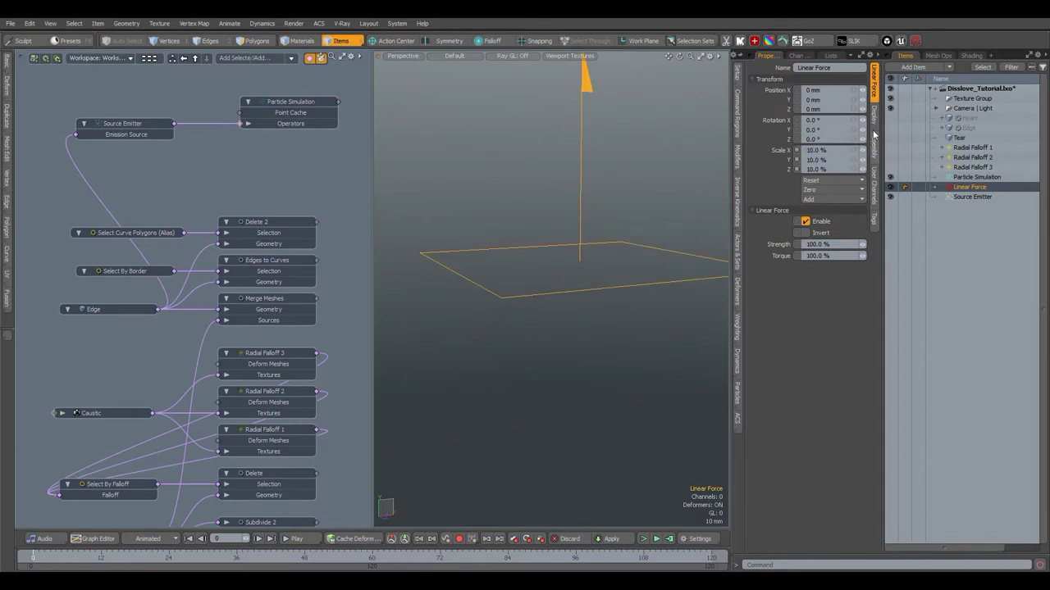
Compare the Linear Force with the Heart, set its scale to 5 % on all axes and its strength to 10 %
left_click(889, 118)
left_click(890, 118)
left_click_drag(856, 149, 856, 150, "ctrl")
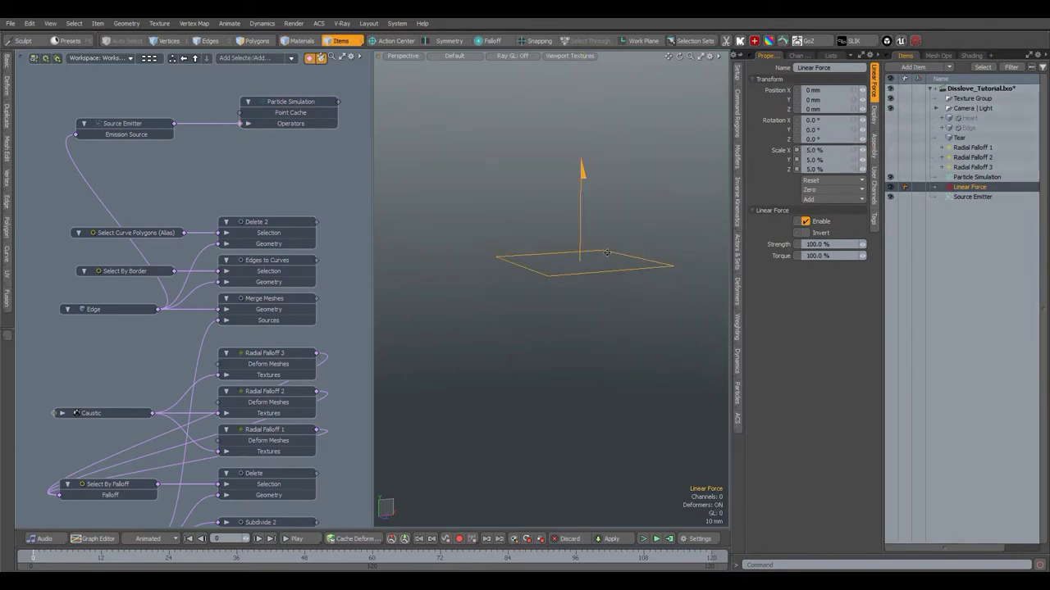
left_click_drag(607, 253, 578, 296, "alt+shift")
left_click(832, 242)
type("10")
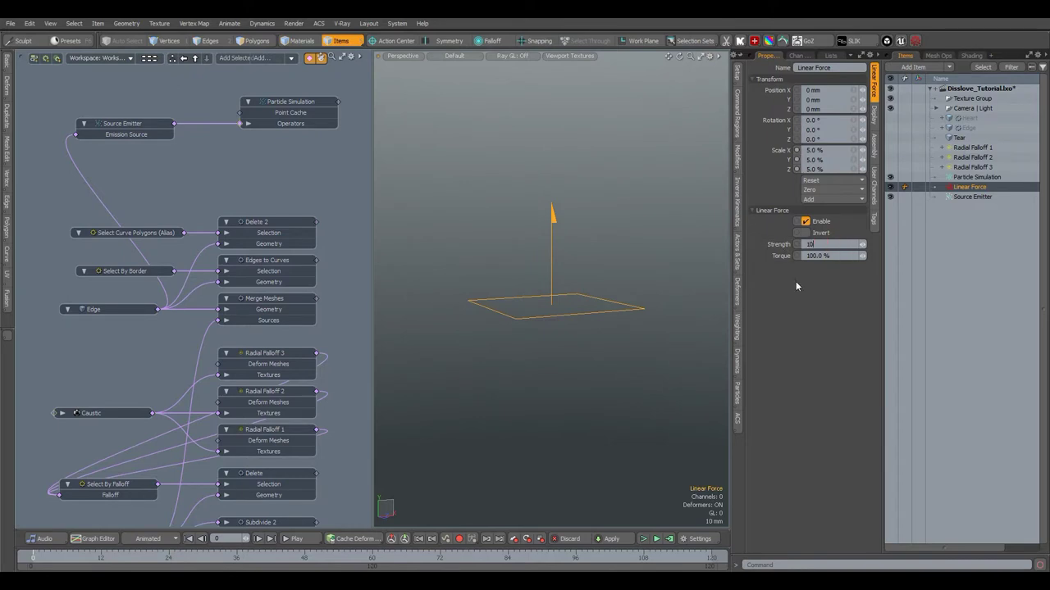
Run the live simulation with the Linear Force and set the particle preview size to 1.5
left_click(656, 539)
mouse_move(591, 386)
left_mouse_down("alt")
mouse_move(628, 386)
mouse_move(483, 387)
mouse_move(598, 380)
left_mouse_up("alt")
left_click(321, 107)
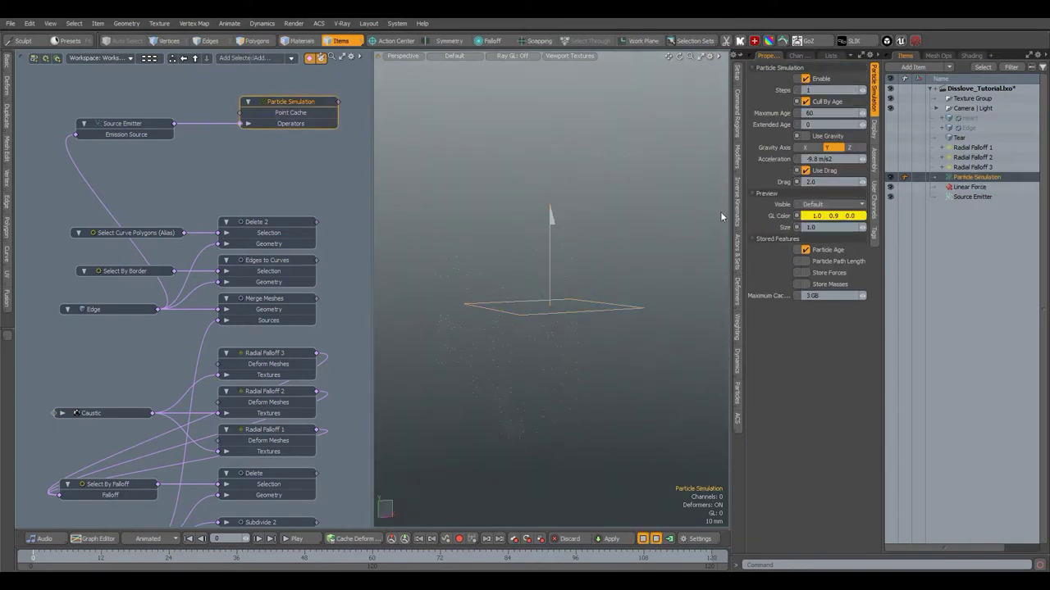
left_click_drag(616, 275, 529, 280, "alt")
scroll(551, 267, "down", 2)
left_click_drag(575, 222, 574, 315, "alt+shift")
scroll(581, 294, "down", 1)
Try a maximum particle age of 5, set it to 10 and stop the live simulation after inspecting it
left_click(819, 114)
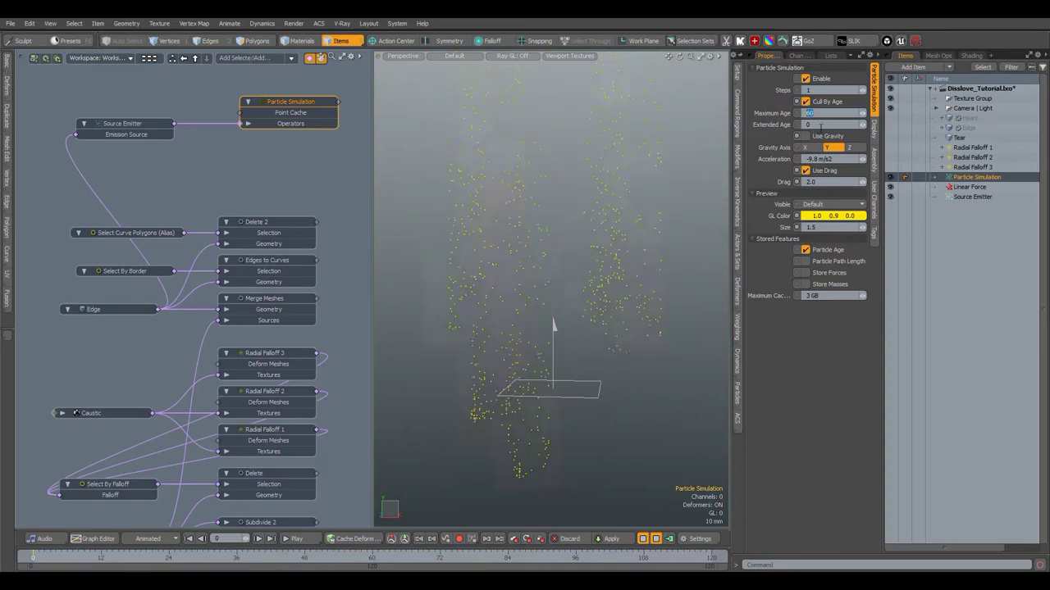
type("5")
key("Return")
left_click(812, 115)
type("10")
key("Return")
left_click_drag(513, 328, 550, 307, "alt")
left_click_drag(550, 306, 598, 296, "ctrl+alt")
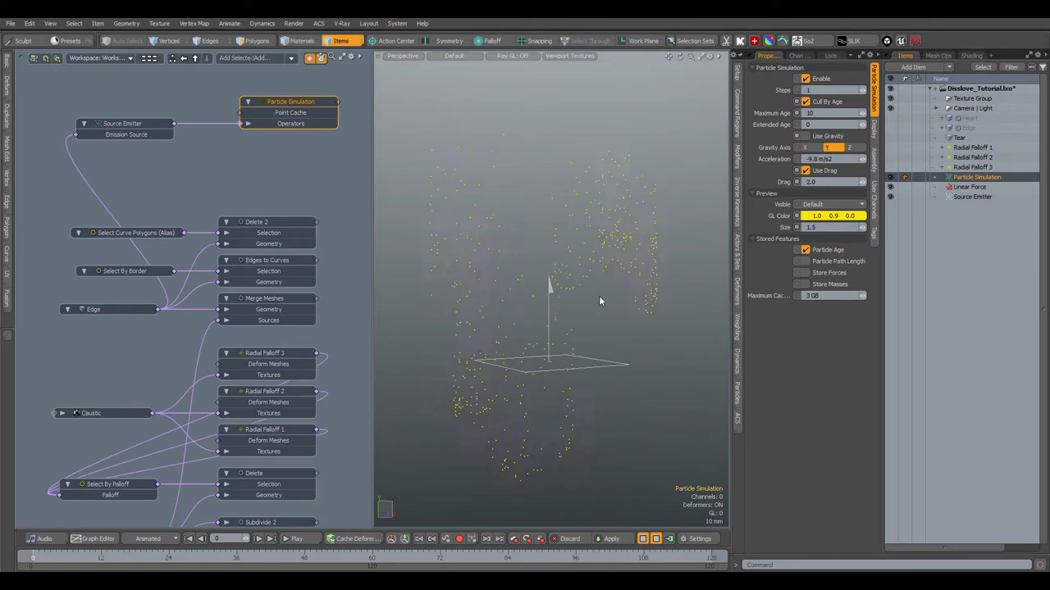
left_click(643, 538)
Add a Turbulence Force and set its scale to 5 % on all axes
left_click(736, 399)
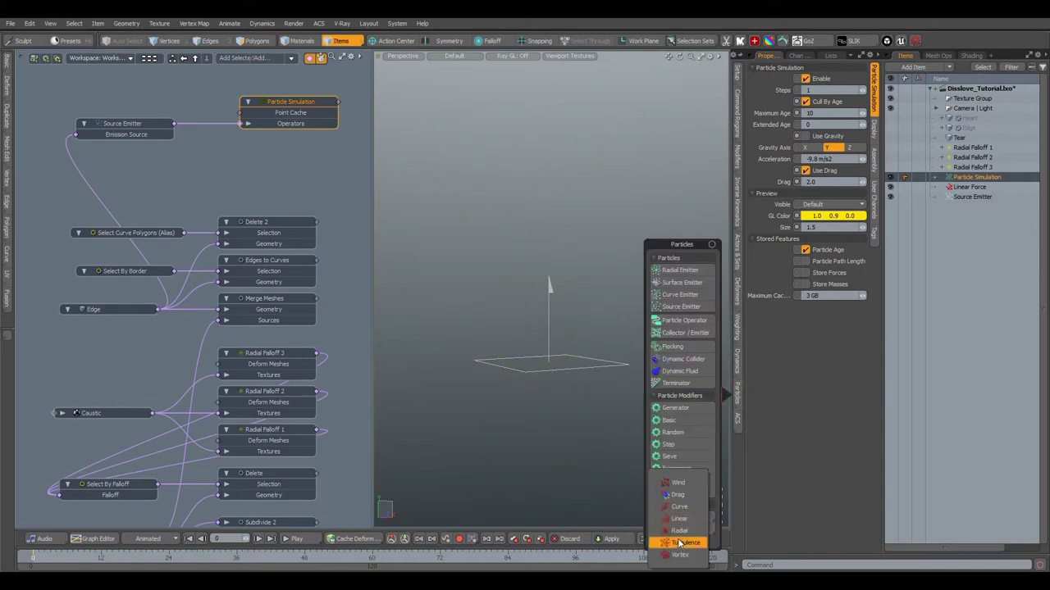
left_click(679, 542)
left_click(855, 151)
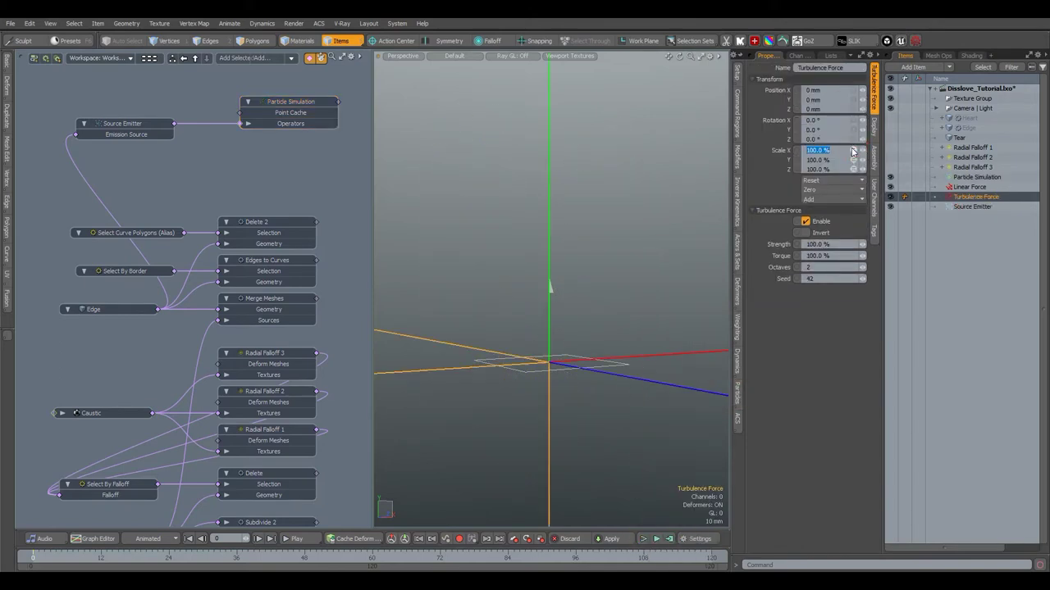
type("5")
key("ctrl+Return")
Hide the Turbulence and Linear Forces in the viewport and set the turbulence strength to 5 %
left_click(891, 197)
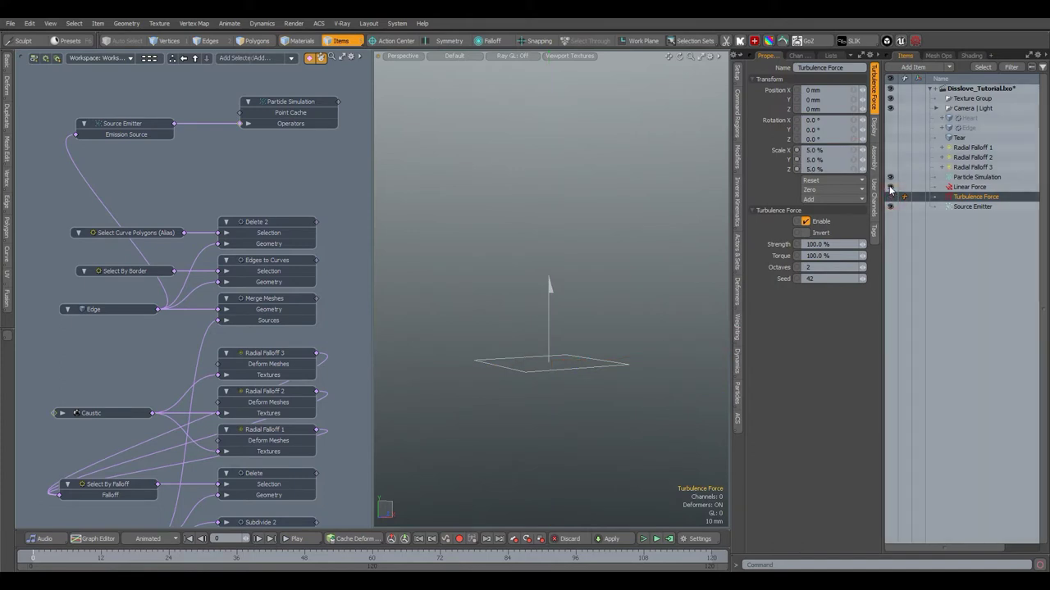
left_click(890, 187)
type("5")
left_click(826, 302)
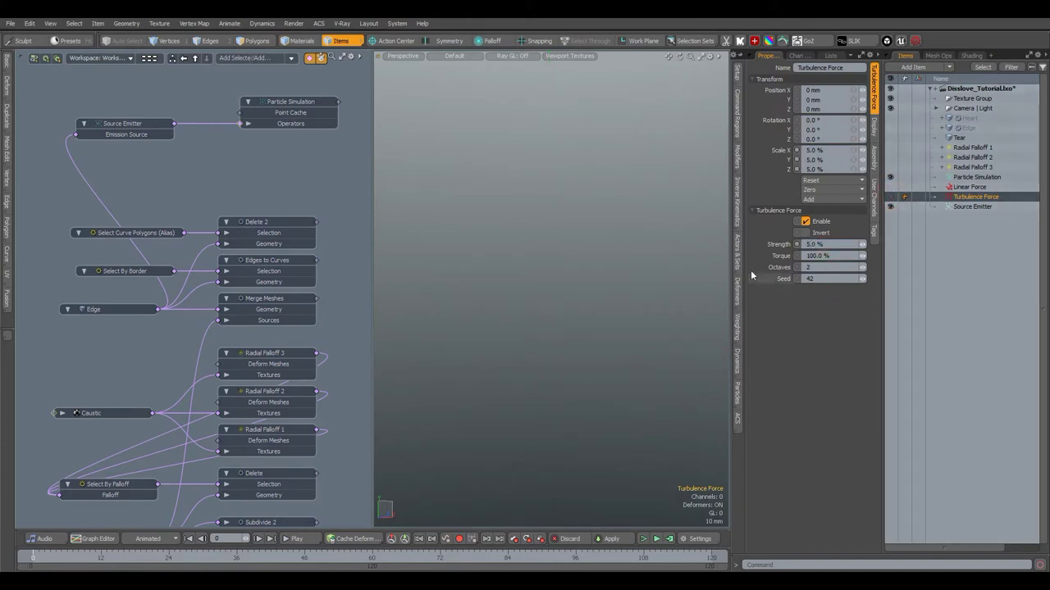
Reveal the Linear Force and Turbulence Force nodes feeding the Particle Simulation's operators and arrange them above the Source Emitter node
double_click(241, 123)
left_click_drag(268, 143, 317, 226, "alt")
left_click_drag(253, 188, 194, 151)
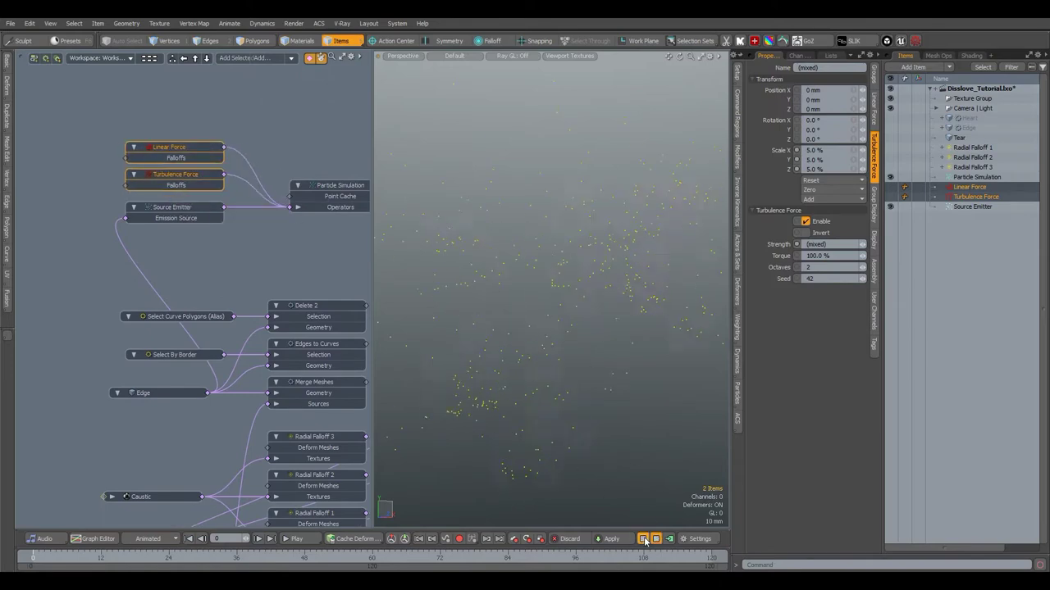
Set the Turbulence Force's strength to 1 %, octaves to 3 and seed to 43 with the simulation running
left_click(977, 196)
left_click_drag(861, 243, 808, 244)
type("1")
left_click(817, 319)
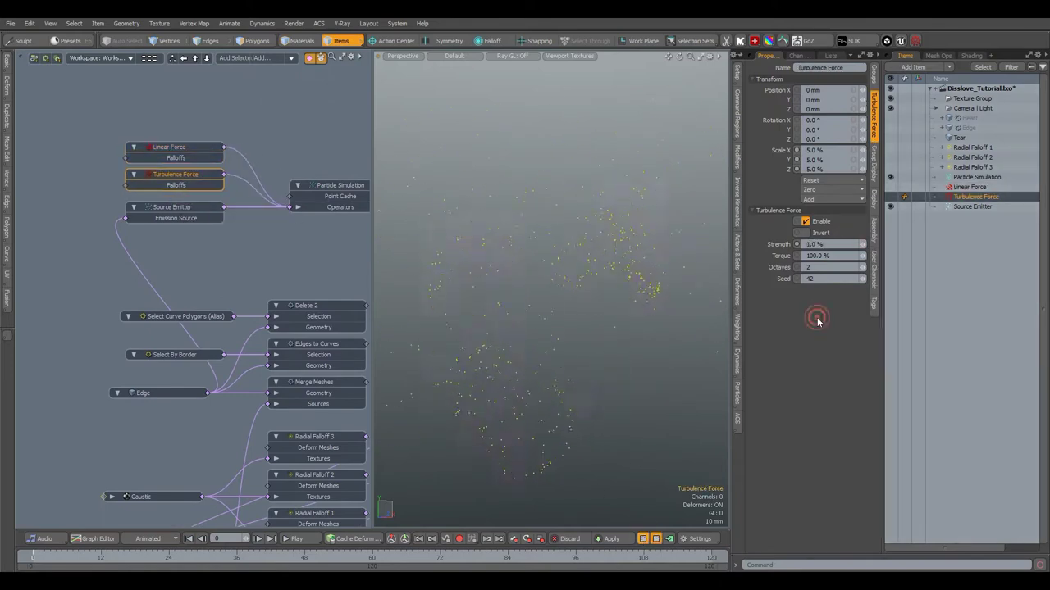
left_click(863, 279)
left_click(864, 279)
Add a Replicator, place its node beside the Particle Simulation and link the simulation as its particle source
left_click(914, 67)
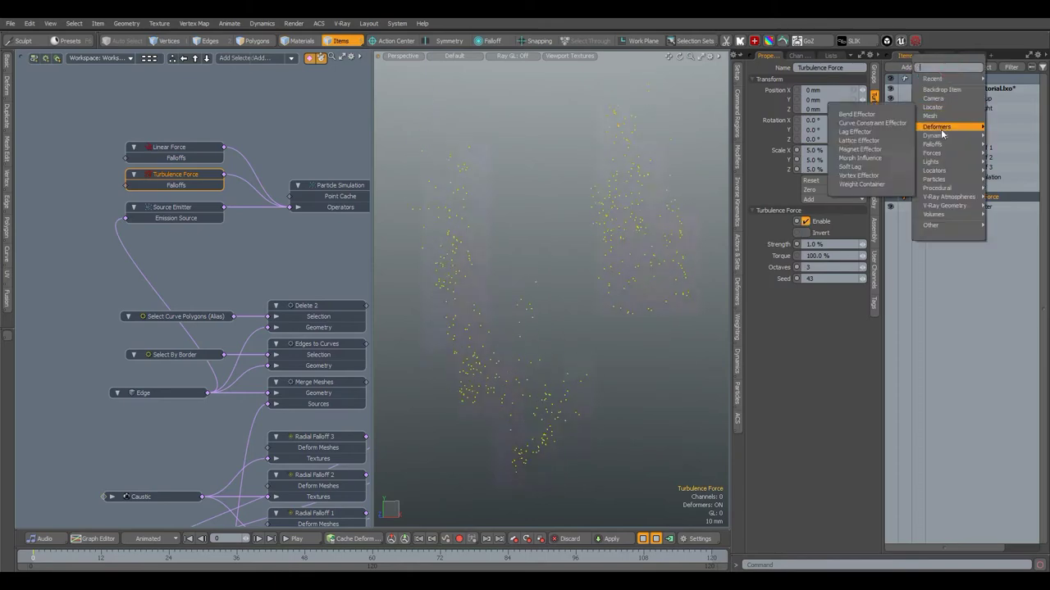
mouse_move(945, 182)
left_click(1006, 167)
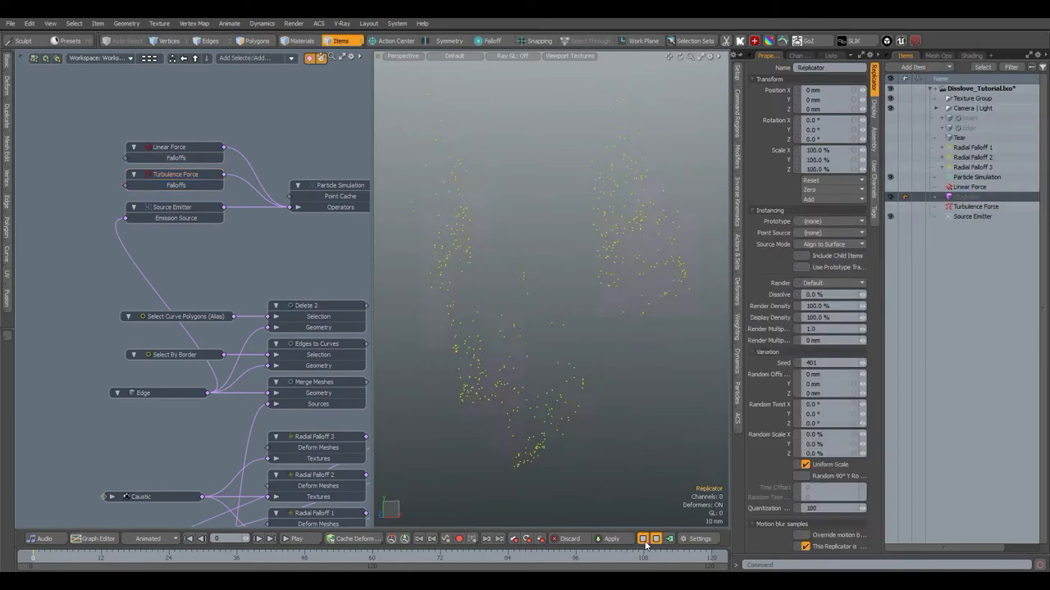
left_click_drag(966, 196, 295, 126)
left_click_drag(321, 143, 243, 151, "alt")
left_click_drag(272, 159, 171, 156, "alt")
left_click_drag(111, 121, 234, 190)
left_click_drag(326, 184, 326, 178)
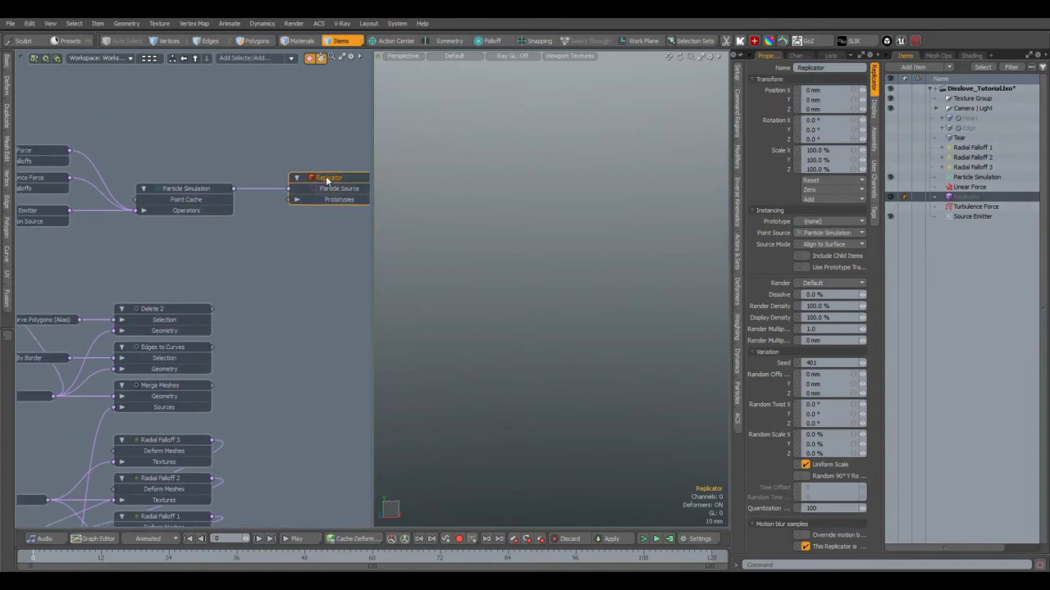
Show the Tear mesh in polygon mode, fit it in the view and check its patches with a full polygon selection, clearing it after
left_click(960, 138)
left_click(891, 138)
key("3")
key("a")
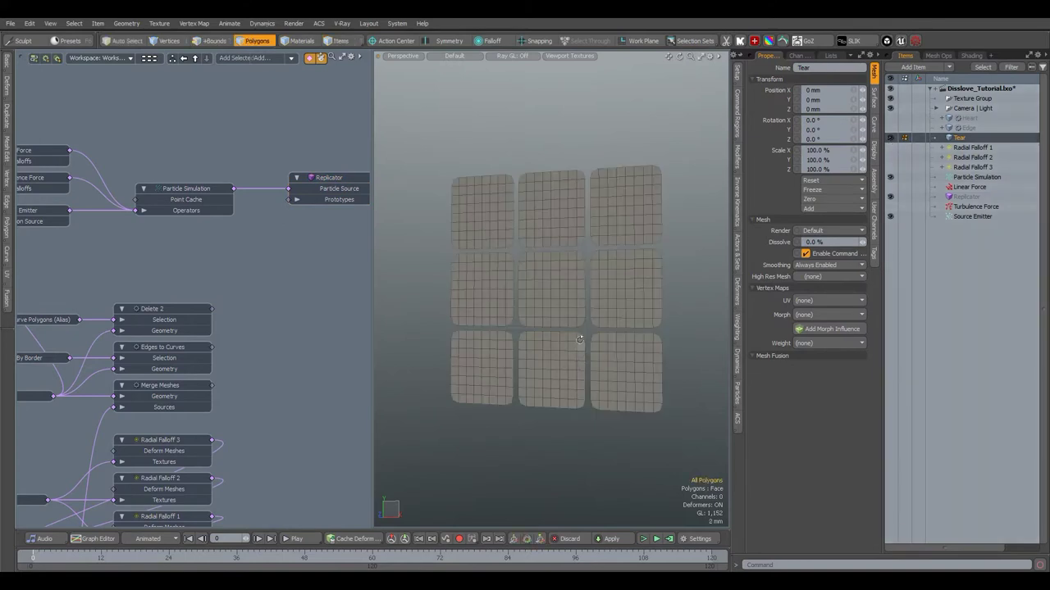
left_click_drag(580, 346, 623, 346, "alt")
mouse_move(474, 359)
left_mouse_down()
mouse_move(601, 353)
mouse_move(563, 301)
left_mouse_up()
double_click(563, 300, "shift")
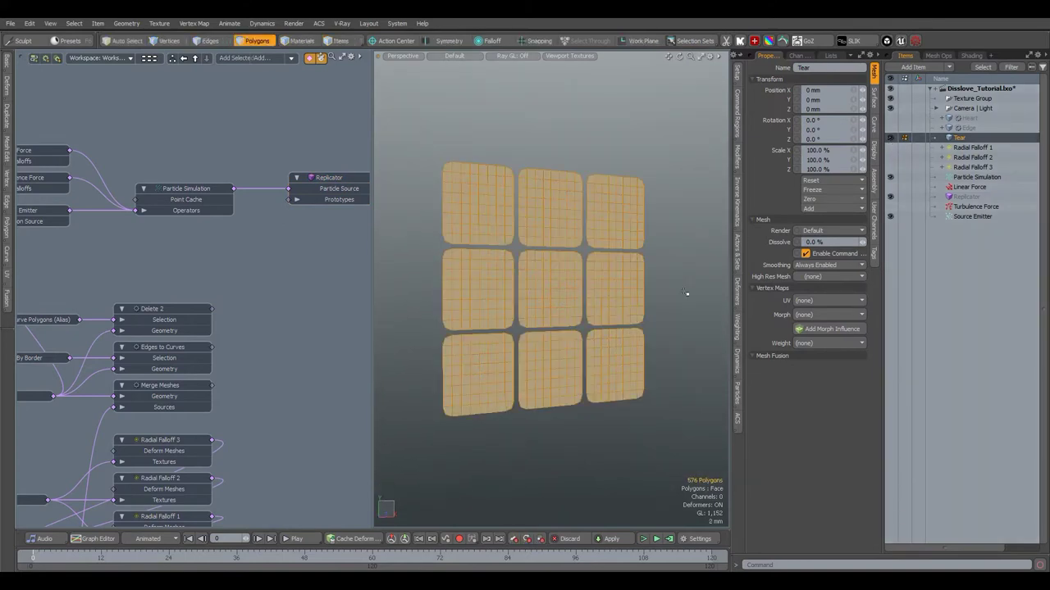
left_click(687, 293)
Move the Tear mesh's polygons through a Noise falloff with a scale of 0.5 % to crumple the patches
left_click(495, 42)
left_click(494, 115)
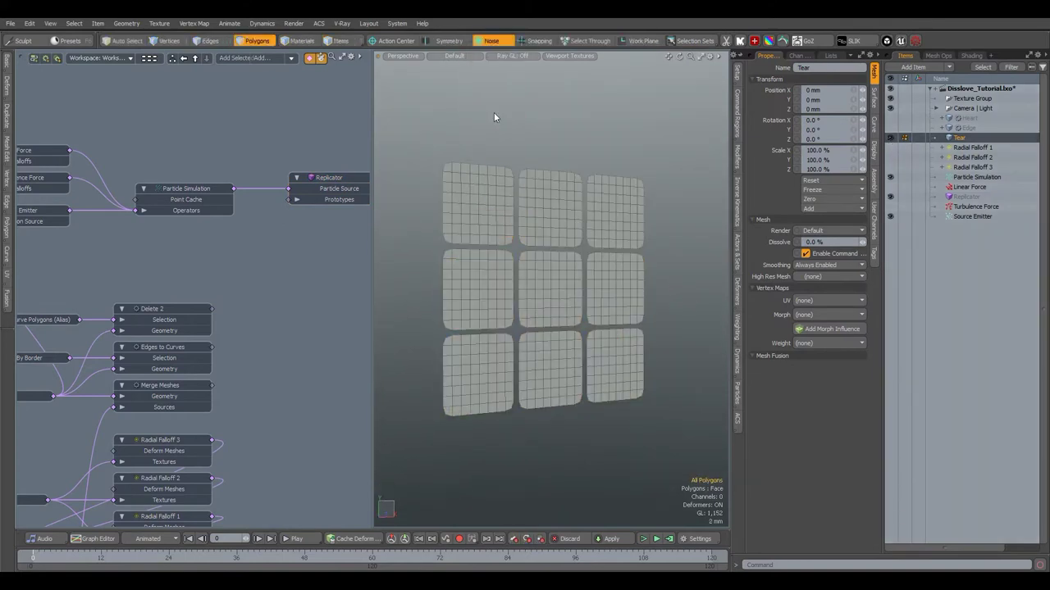
key("w")
key("k")
left_click_drag(499, 23, 341, 239)
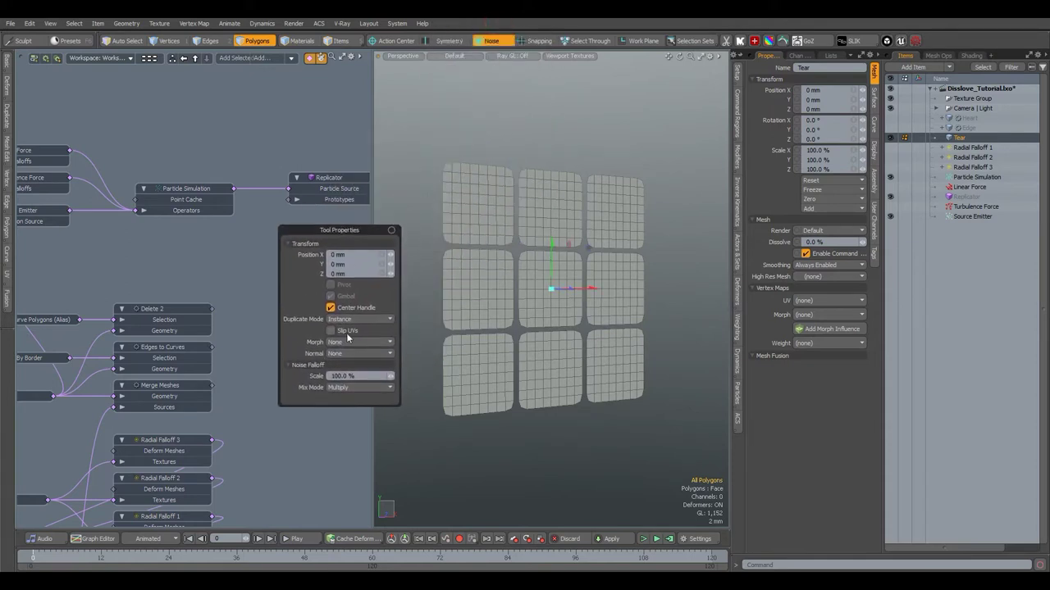
type("200")
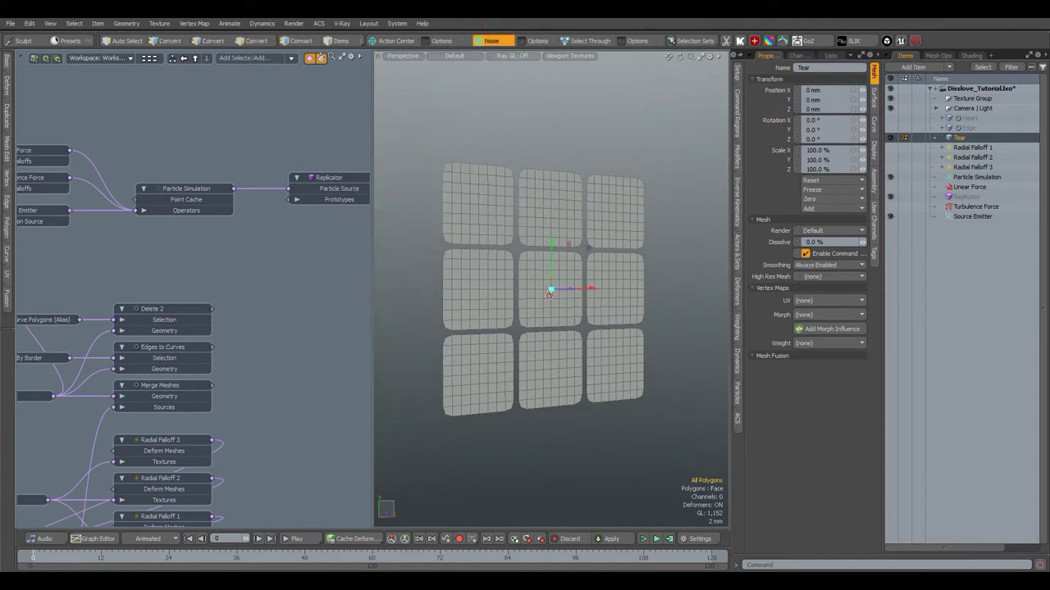
left_click_drag(546, 310, 581, 305, "alt")
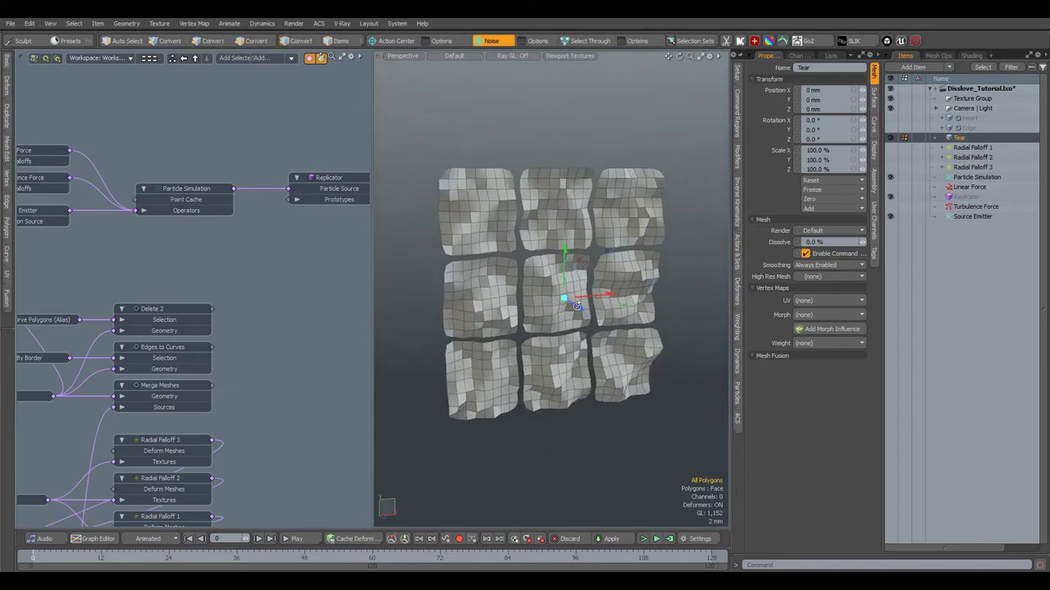
Finish the noise move, apply Jitter to the Tear patches and convert them to subdivision surfaces
key("space")
left_click(7, 88)
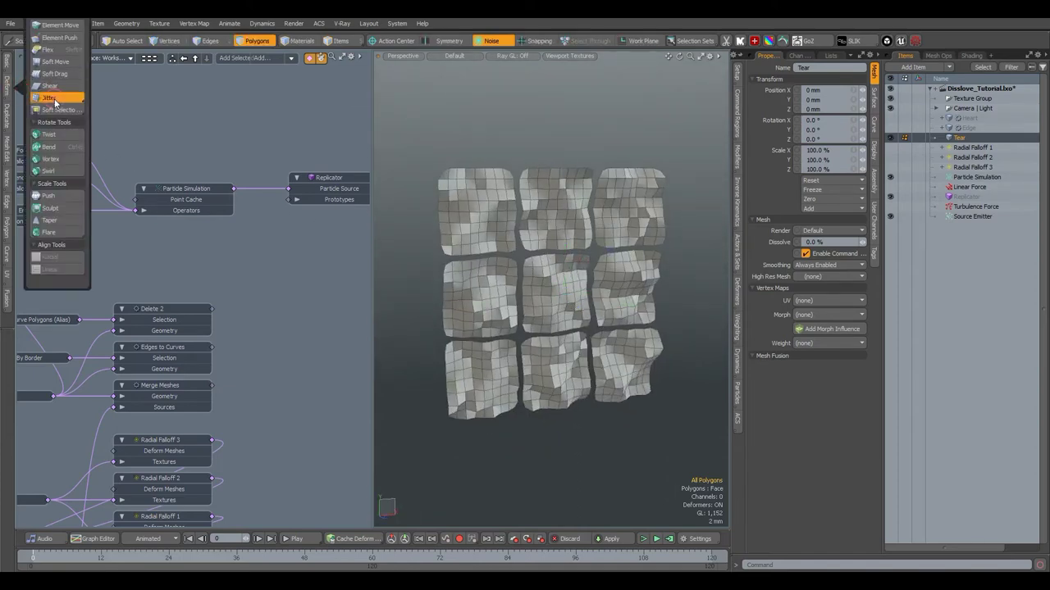
mouse_move(418, 229)
left_mouse_down()
mouse_move(443, 230)
mouse_move(428, 230)
left_mouse_up()
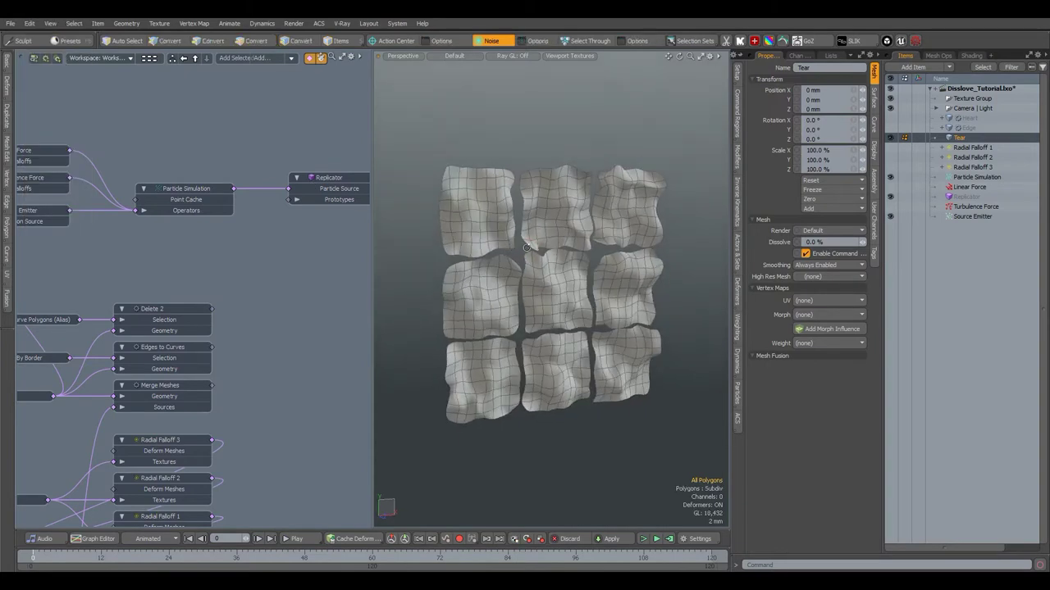
Scale the Tear patches to about 66 % in X through the Noise falloff to crumple them further
left_click_drag(606, 289, 590, 292)
key("k")
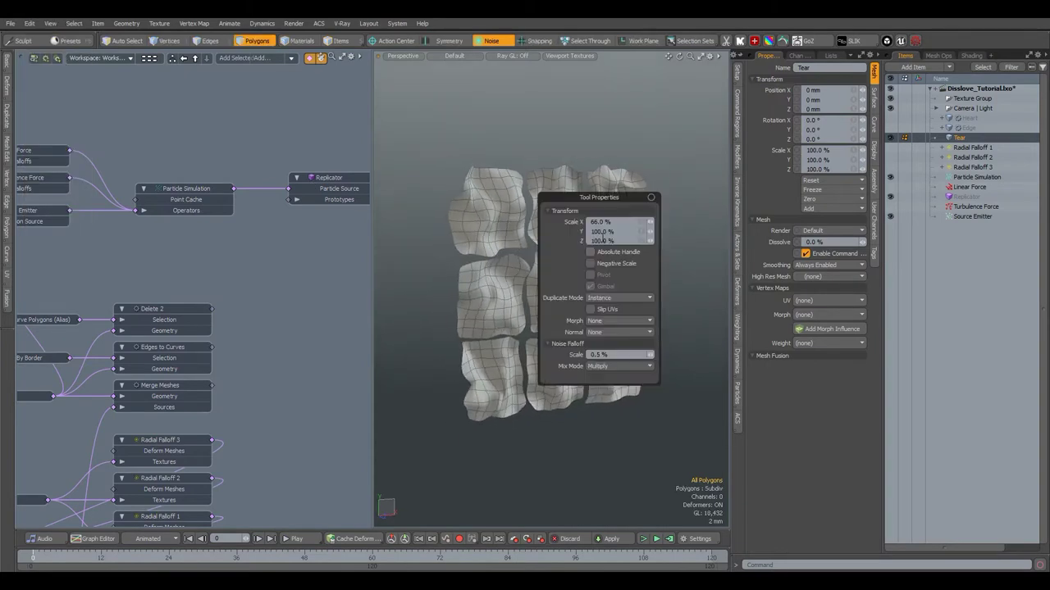
left_click_drag(596, 198, 346, 211)
left_click(401, 212)
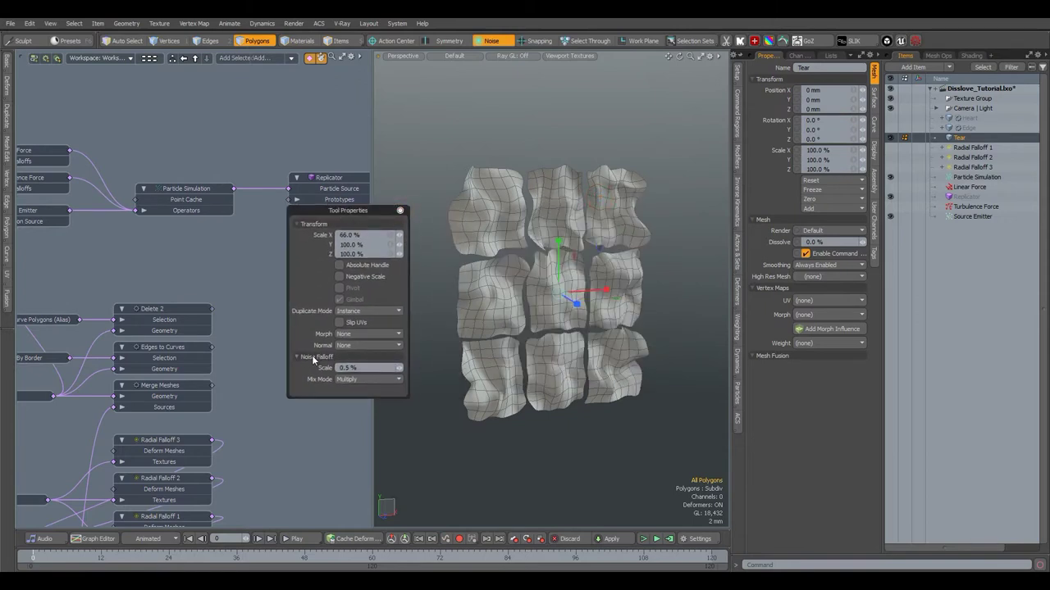
Set the action center to Local, then rotate and scale the Tear patches about their own axes through the Noise falloff
key("e")
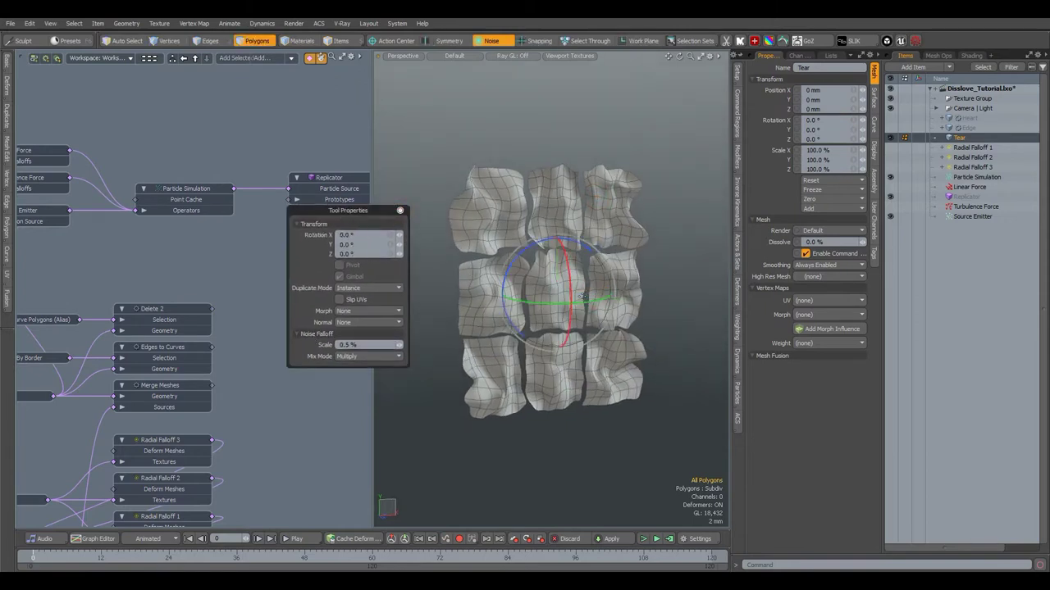
left_click(392, 41)
left_click(392, 143)
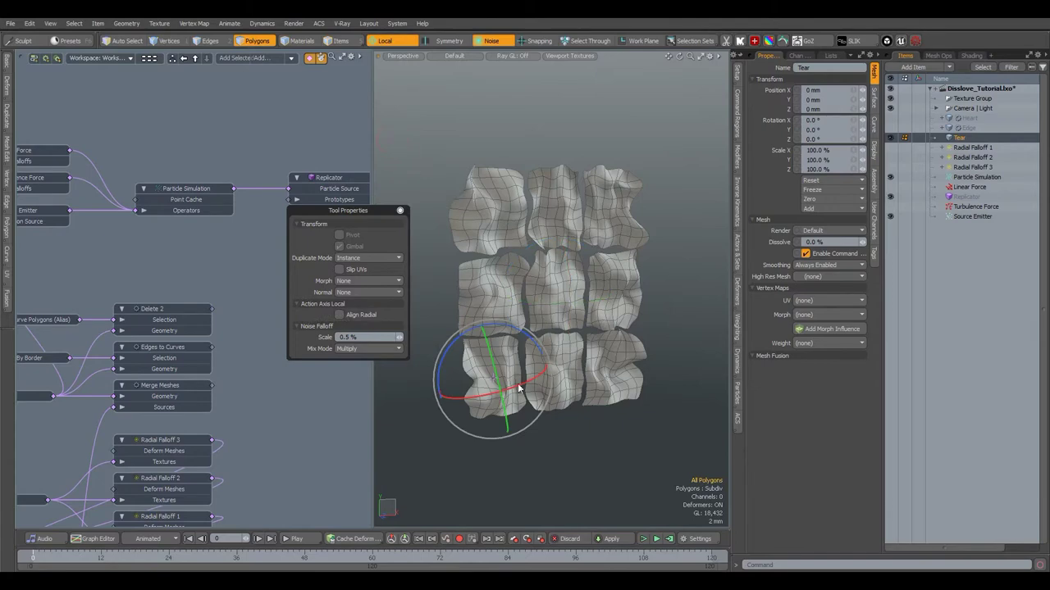
left_click_drag(518, 388, 478, 378)
key("r")
left_click_drag(554, 287, 583, 270, "alt")
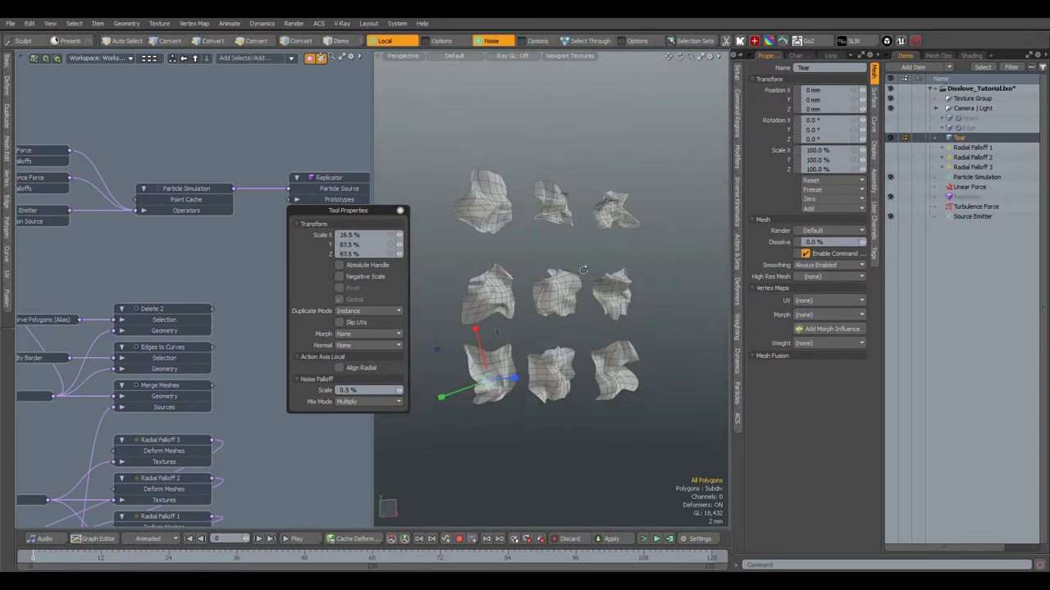
left_click_drag(460, 396, 448, 400)
left_click_drag(541, 330, 512, 334, "alt")
key("space")
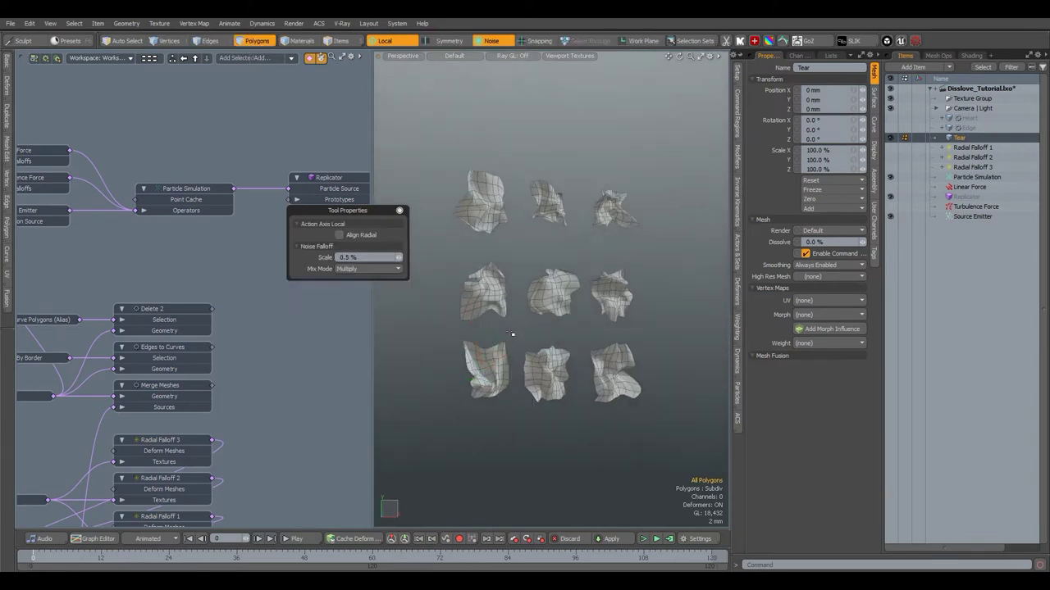
Close the tool properties window, turn off the Noise falloff and reset the action center
left_click(399, 211)
left_click(490, 41)
left_click(487, 54)
left_click(394, 41)
left_click(393, 53)
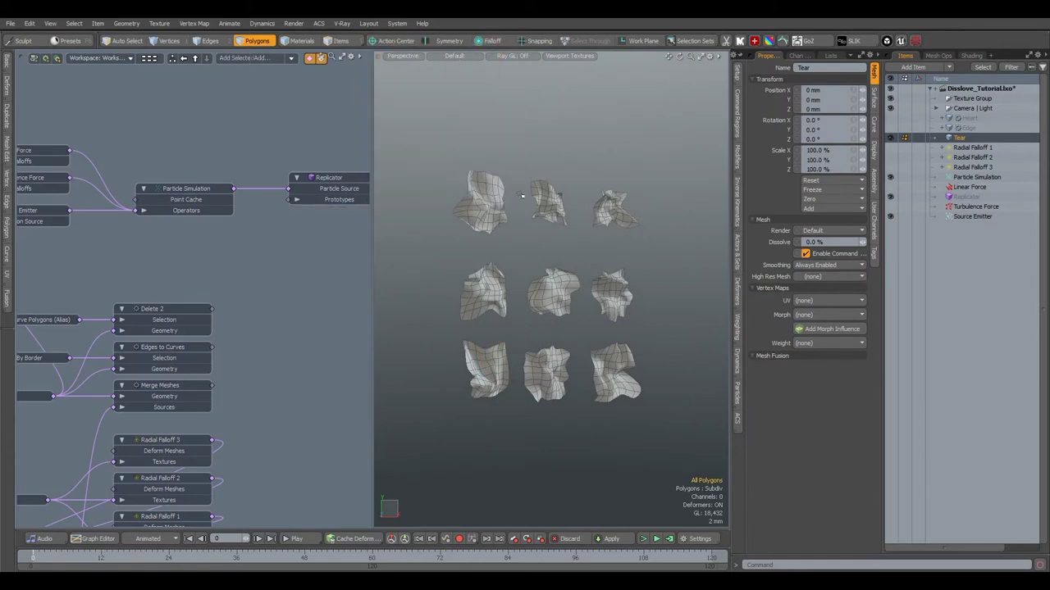
Move the Tear mesh to the end of the item list and unmerge it into separate meshes
left_click_drag(960, 138, 971, 220)
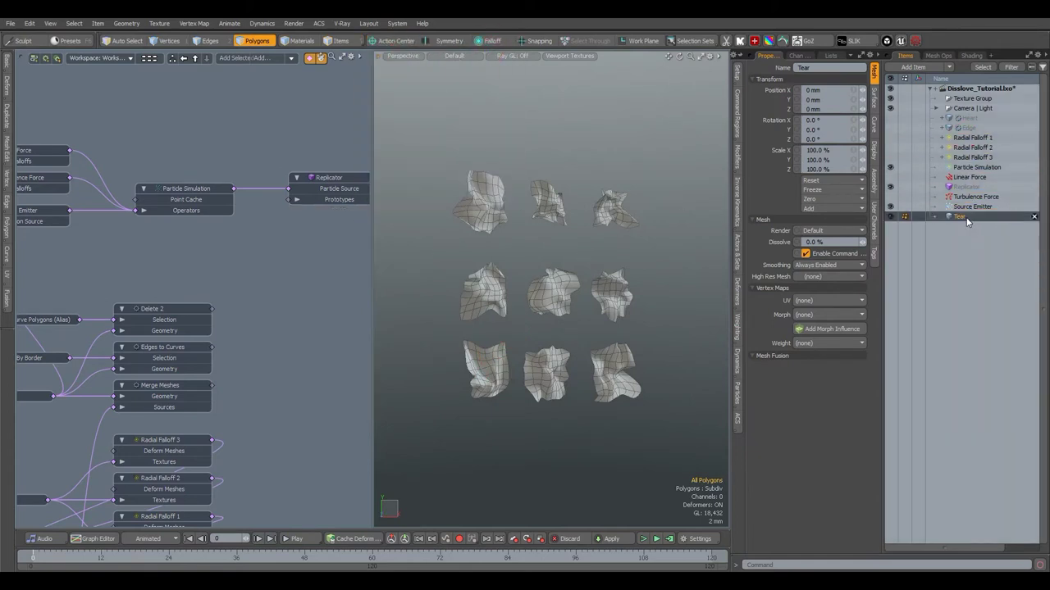
right_click(966, 218)
left_click(956, 424)
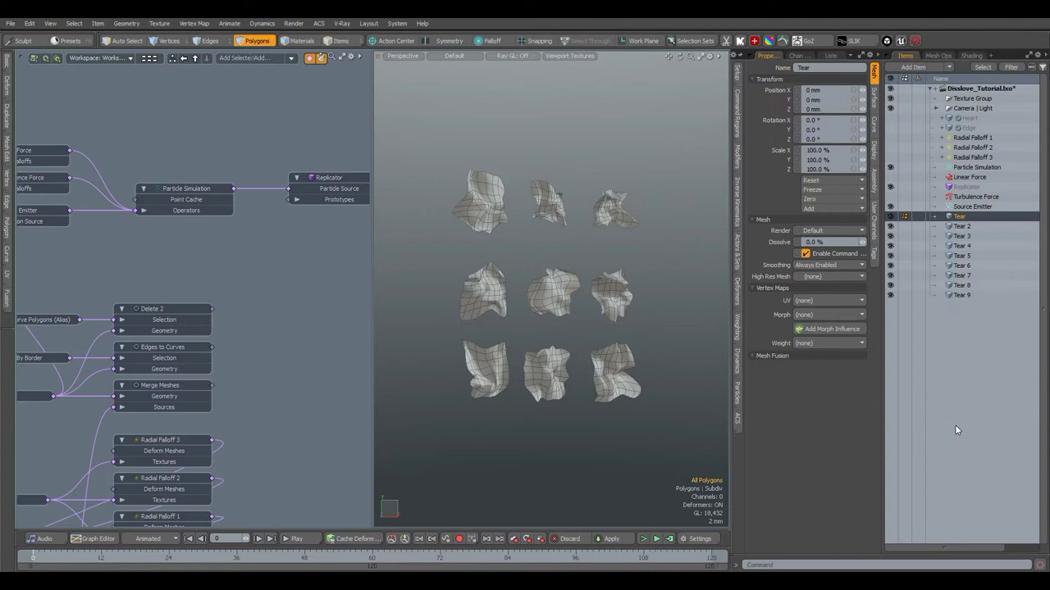
Select all nine Tear meshes in item mode and apply Center to Bounding Box to them
left_click(963, 296, "shift")
left_click(336, 41)
left_click(31, 25)
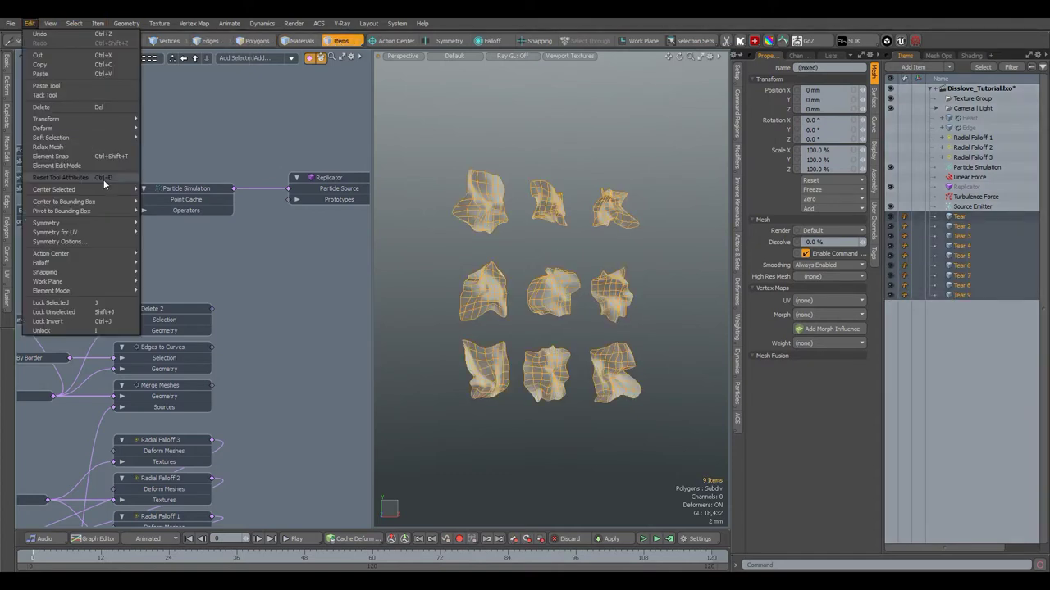
mouse_move(116, 201)
left_click(154, 203)
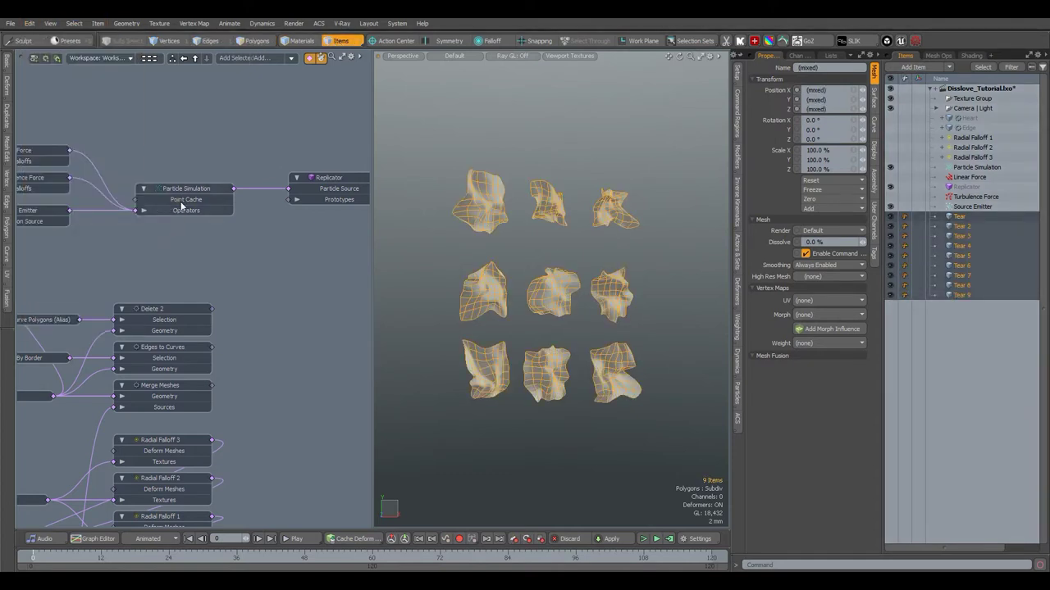
Select several Tear pieces individually to check their separation and centers, clearing the selection after
left_click(452, 243)
left_click(482, 205)
left_click(558, 208)
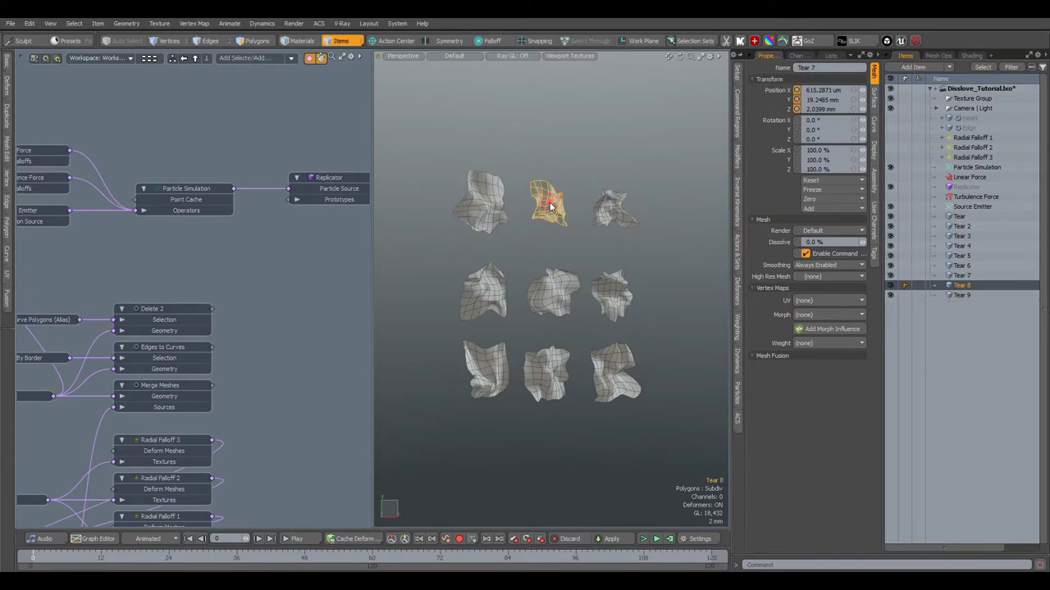
left_click(556, 296)
left_click(563, 243)
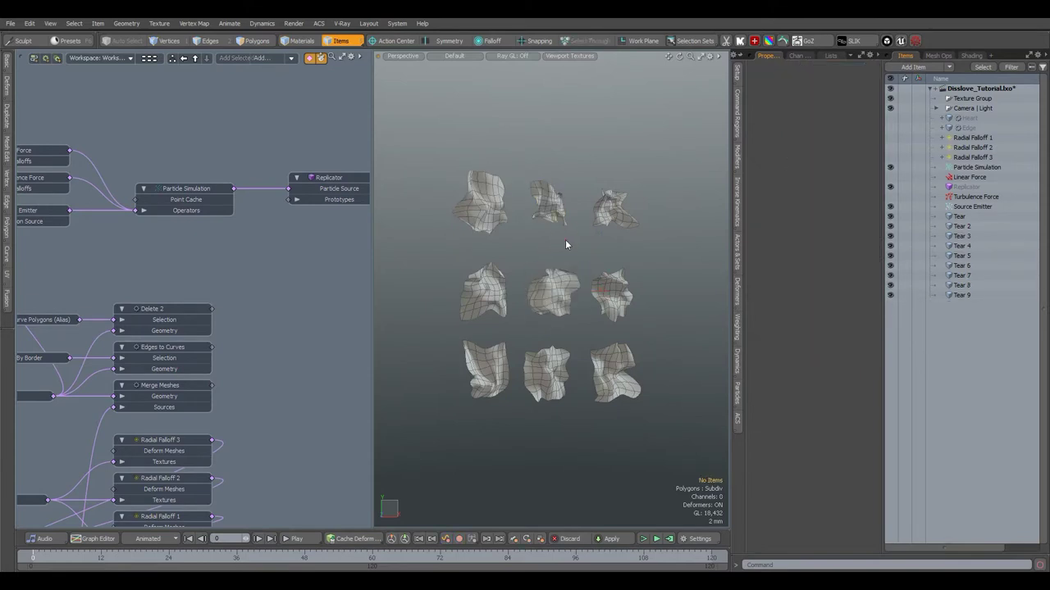
Add all nine Tear meshes to the schematic and link them to the Replicator's Prototypes input
left_click(962, 221)
left_click(969, 295, "shift")
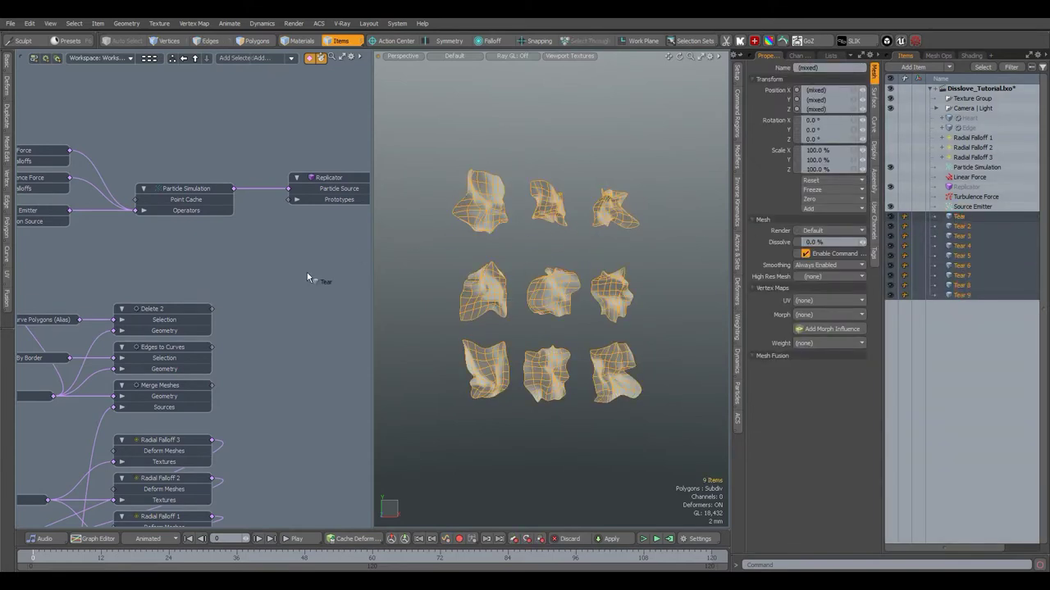
left_click_drag(307, 279, 302, 300)
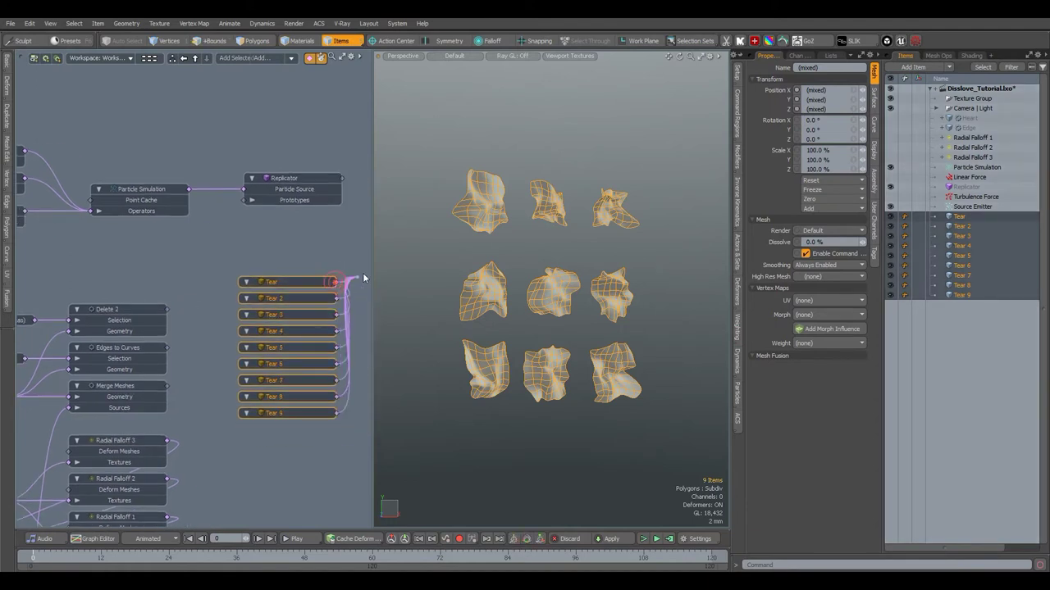
left_click_drag(363, 278, 244, 200)
left_click(219, 240)
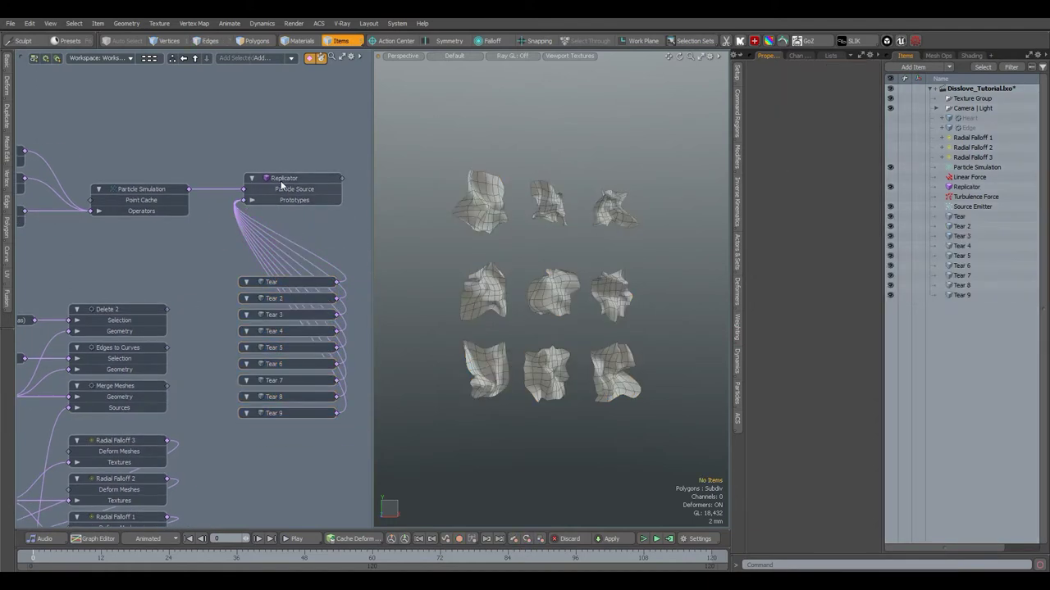
Hide the nine Tear meshes and make the Edge mesh visible
scroll(608, 473, "down", 5)
left_click_drag(609, 427, 582, 408, "alt+shift")
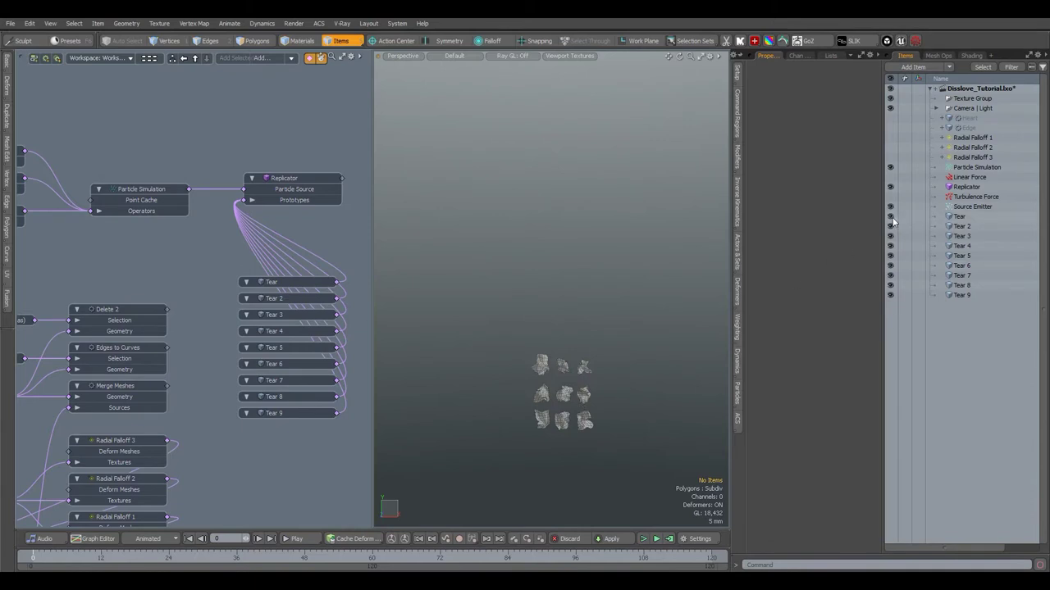
left_click_drag(893, 218, 891, 309)
left_click(891, 128)
key("a")
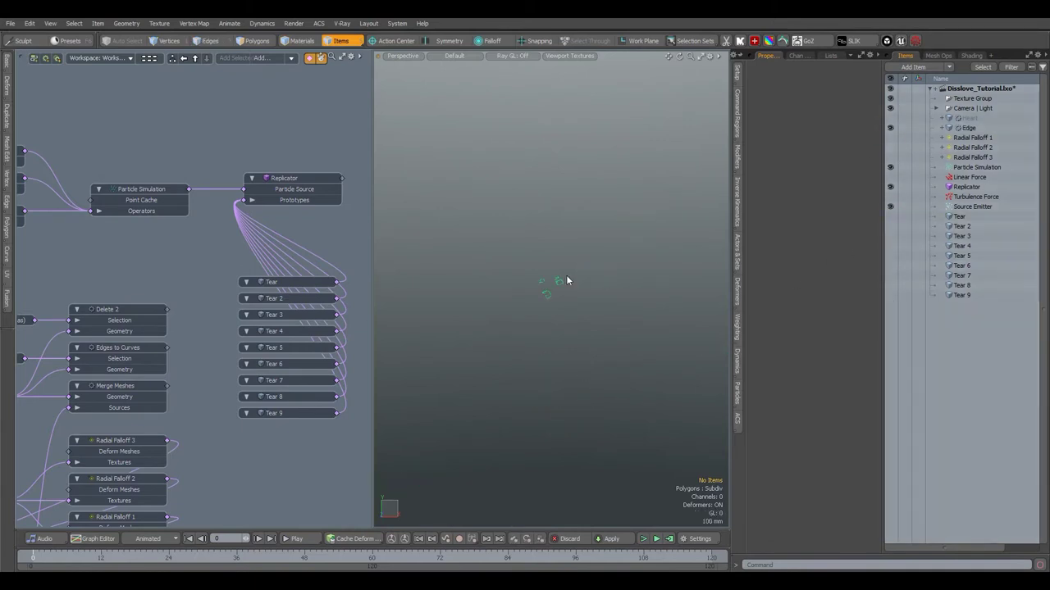
Frame the Edge mesh's hole-border curves and run the live simulation to examine the replicated tear pieces, stopping it after
left_click(969, 128)
key("shift+a")
left_click_drag(553, 284, 566, 309, "alt")
left_click(642, 541)
left_click_drag(554, 395, 619, 403, "ctrl+alt")
left_click(643, 539)
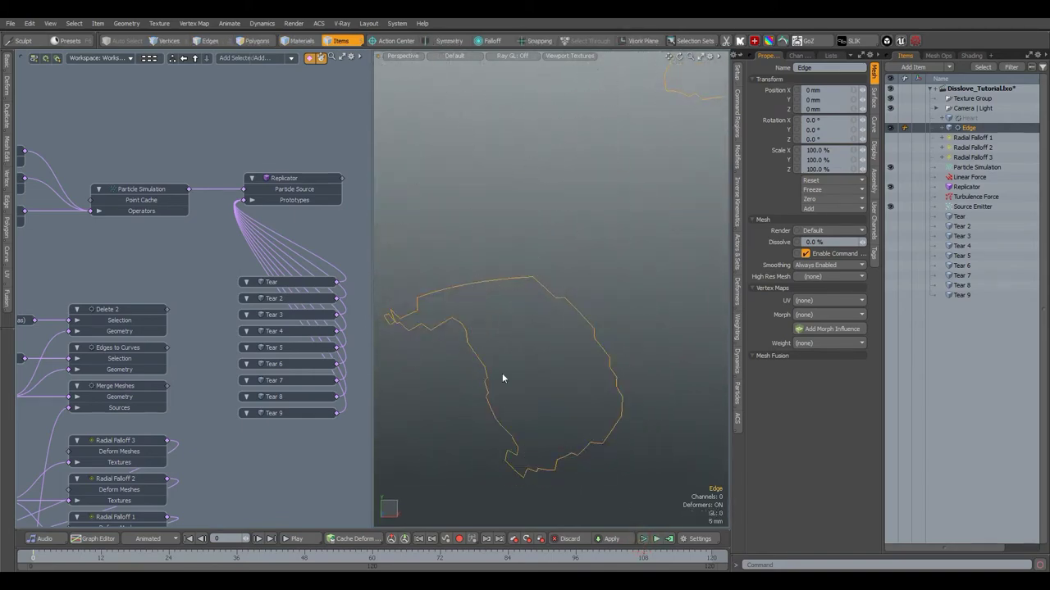
Set the Replicator's random twist to 270° and random scale to 50 % on all axes, previewing it with the live simulation
left_click(319, 178)
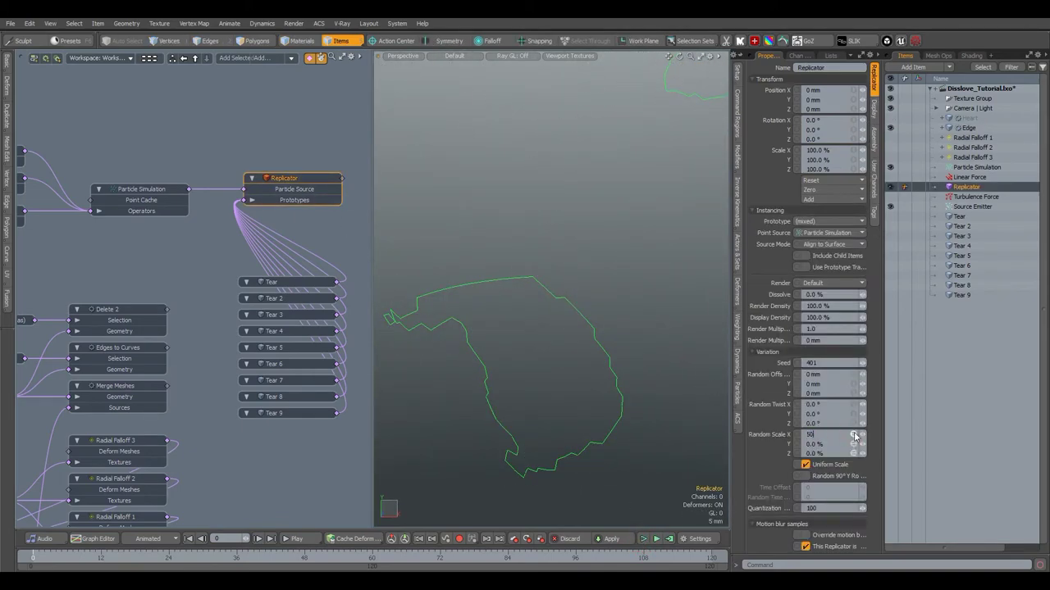
left_click(643, 539)
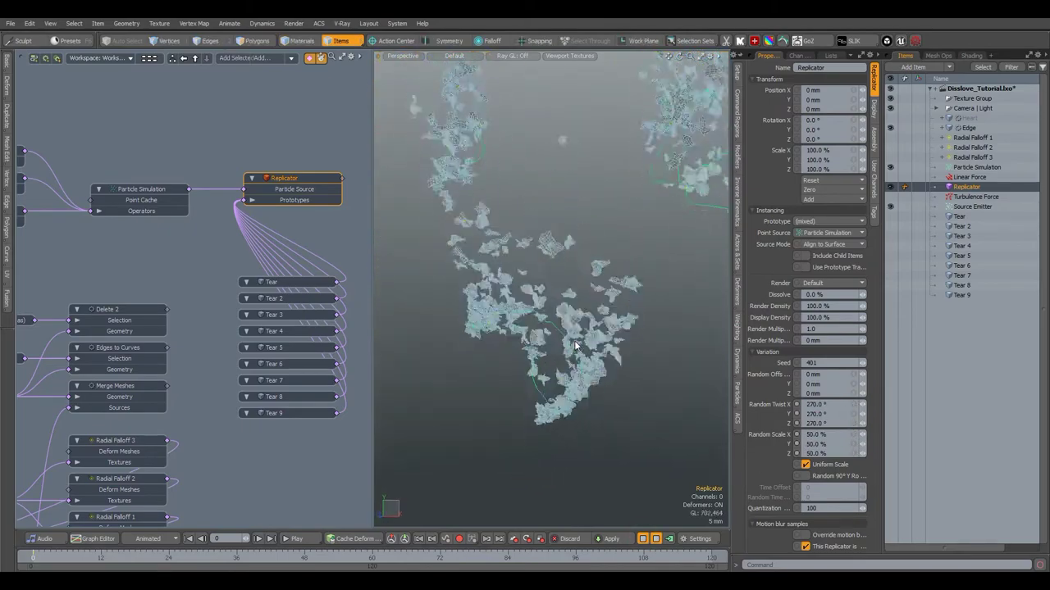
left_click(644, 539)
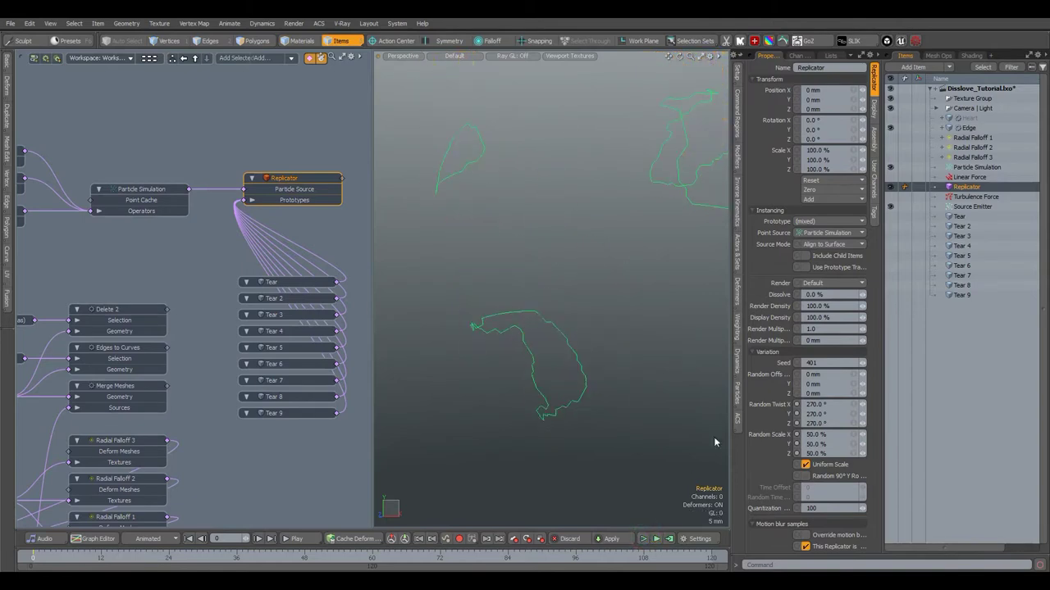
Add a Particle Modifier to the schematic and link it between the Particle Simulation and the Replicator's particle source
left_click(739, 395)
left_click(695, 422)
left_click_drag(963, 306, 200, 133)
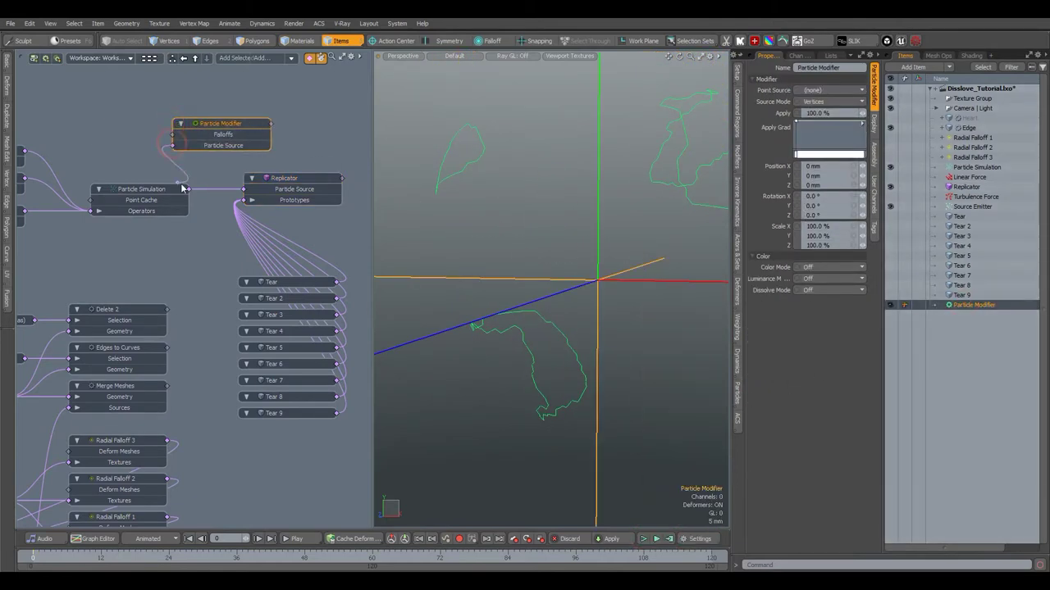
left_click_drag(182, 188, 187, 188)
left_click_drag(343, 223, 287, 221, "alt")
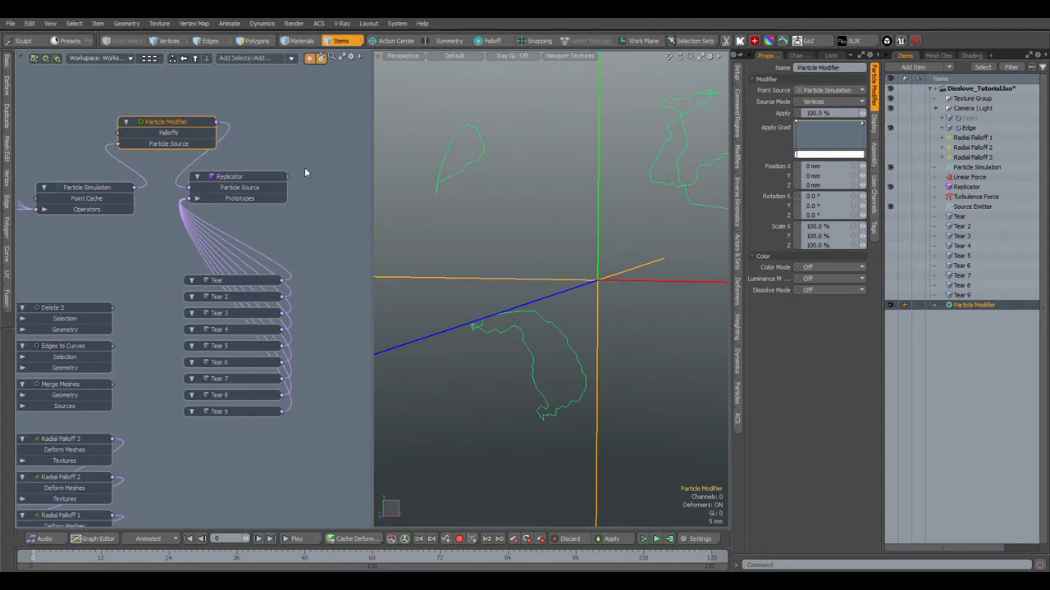
left_click_drag(187, 130, 104, 147)
middle_click_drag(241, 165, 289, 165)
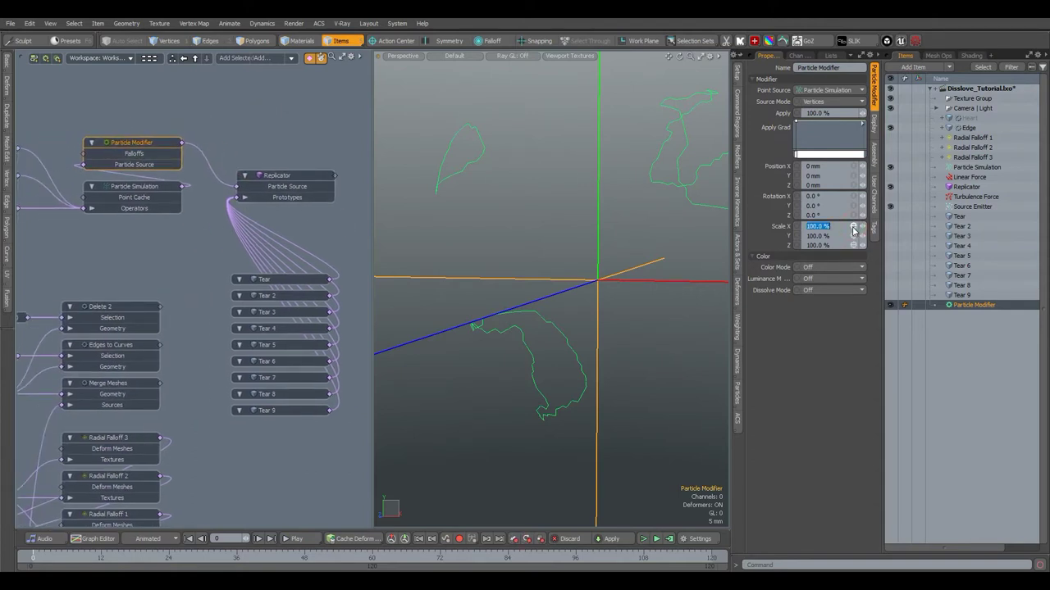
Run the live simulation and set the Particle Modifier's scale to 50 % on all axes, trying 200 % and 5 % on the way
left_click(648, 539)
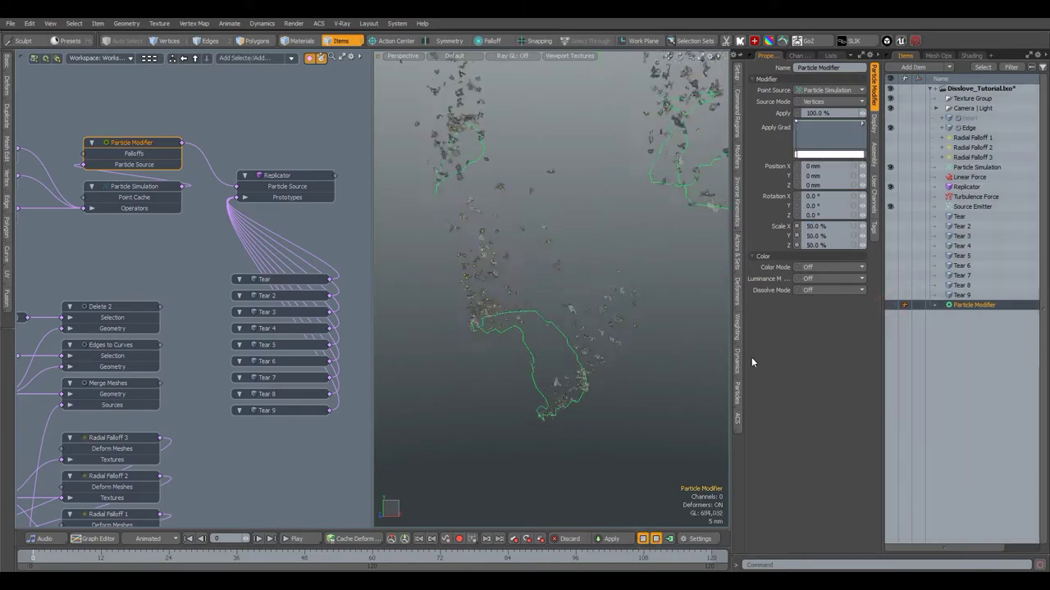
left_click(858, 228)
type("200")
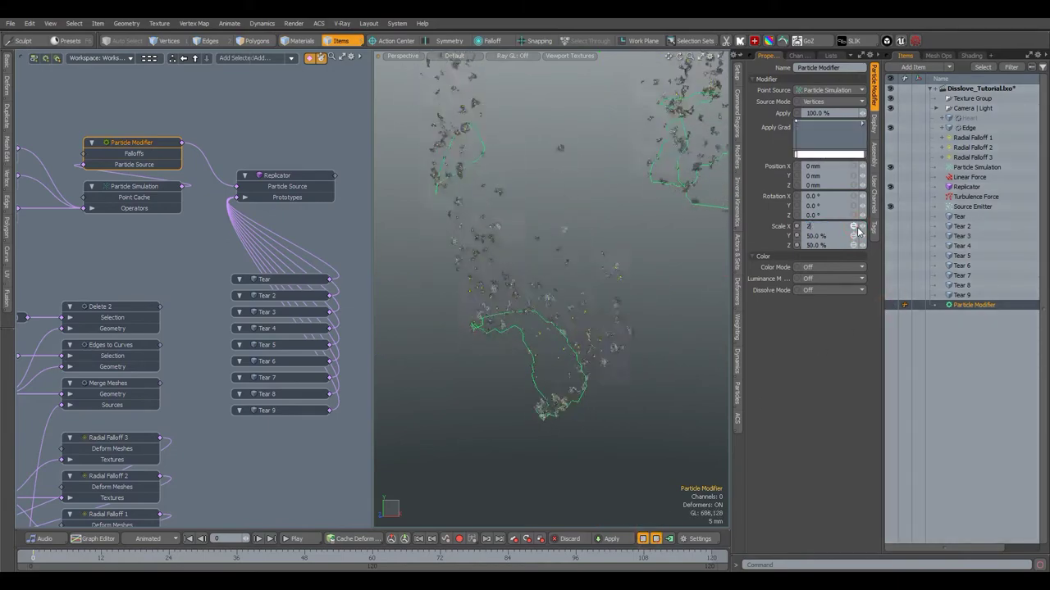
key("ctrl+Return")
left_click(857, 227)
type("5")
key("Return")
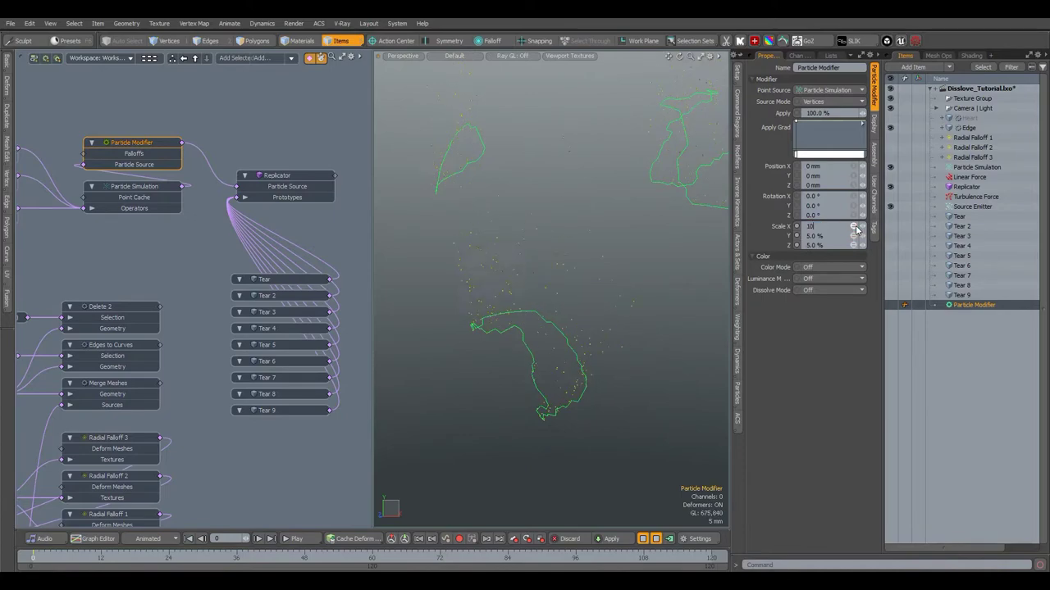
left_click(857, 229)
type("50")
key("ctrl+Return")
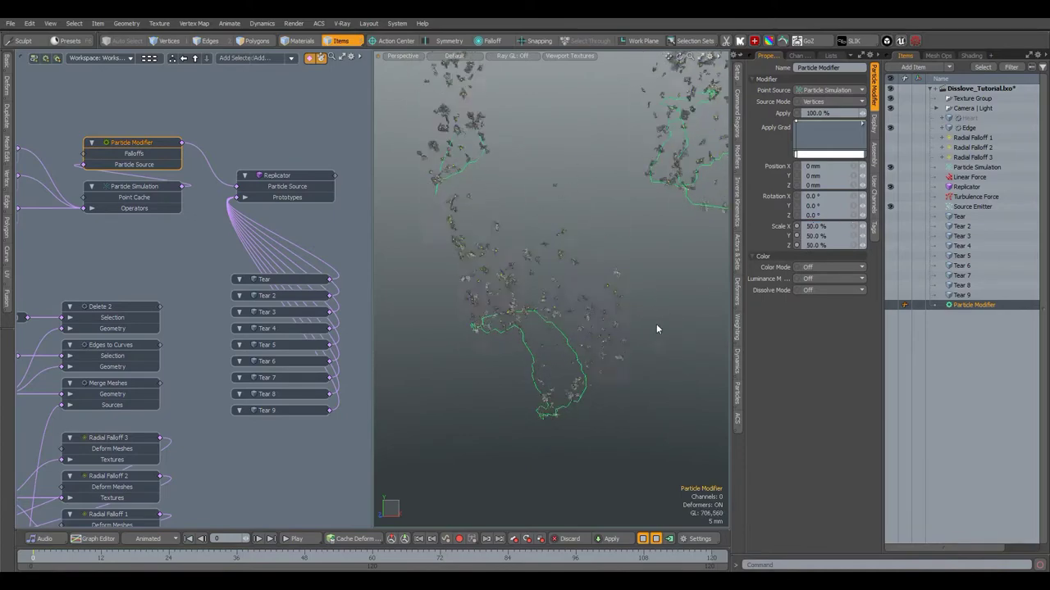
Stop the simulation, show the Heart mesh, hide the Edge mesh and briefly preview the particles around the whole heart
left_click_drag(584, 333, 697, 358, "alt")
scroll(623, 315, "down", 3)
left_click(647, 537)
left_click(891, 118)
left_click(892, 127)
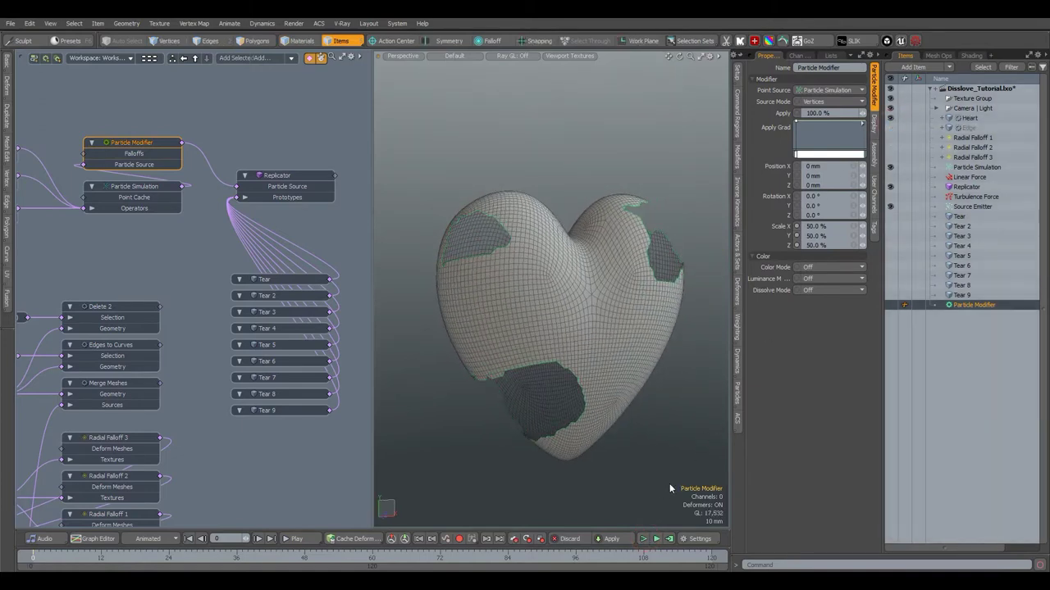
left_click(645, 540)
left_click(645, 539)
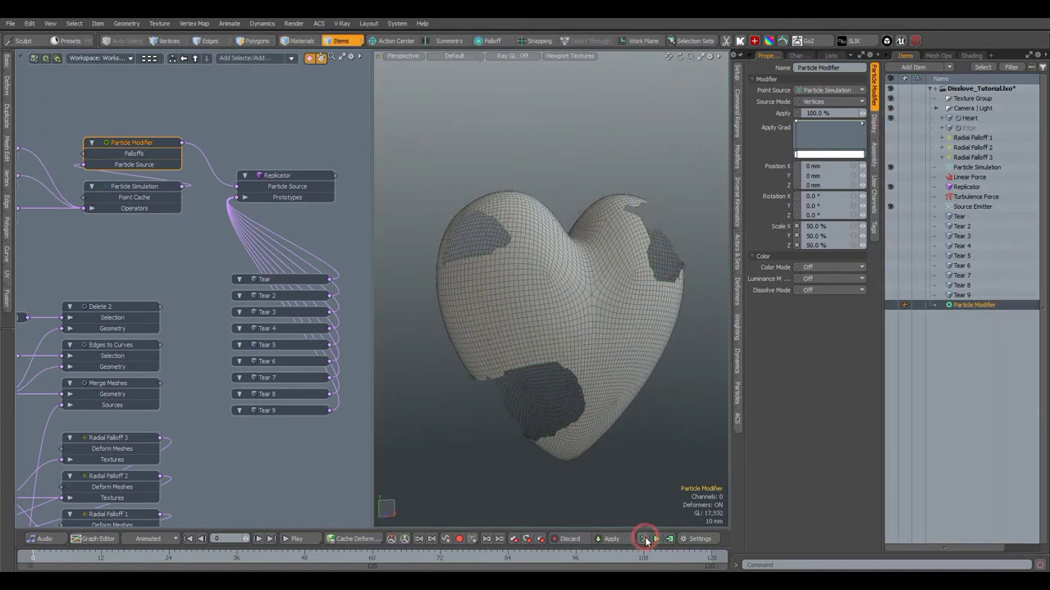
Add Particle Flocking, place its node below the Source Emitter and link it to the Particle Simulation's operators
left_click(737, 399)
left_click(681, 348)
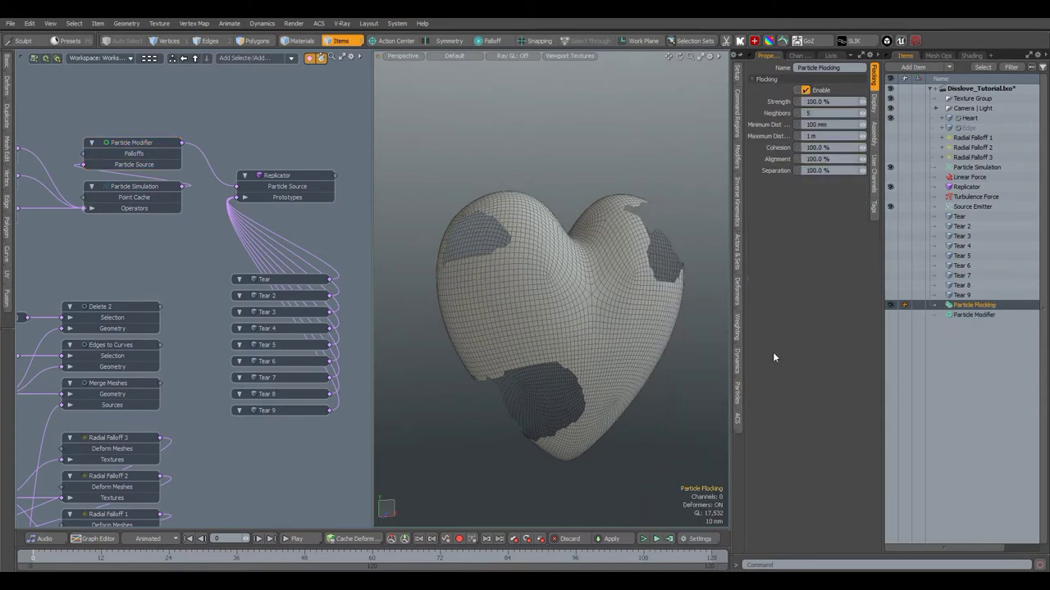
left_click_drag(966, 306, 107, 103)
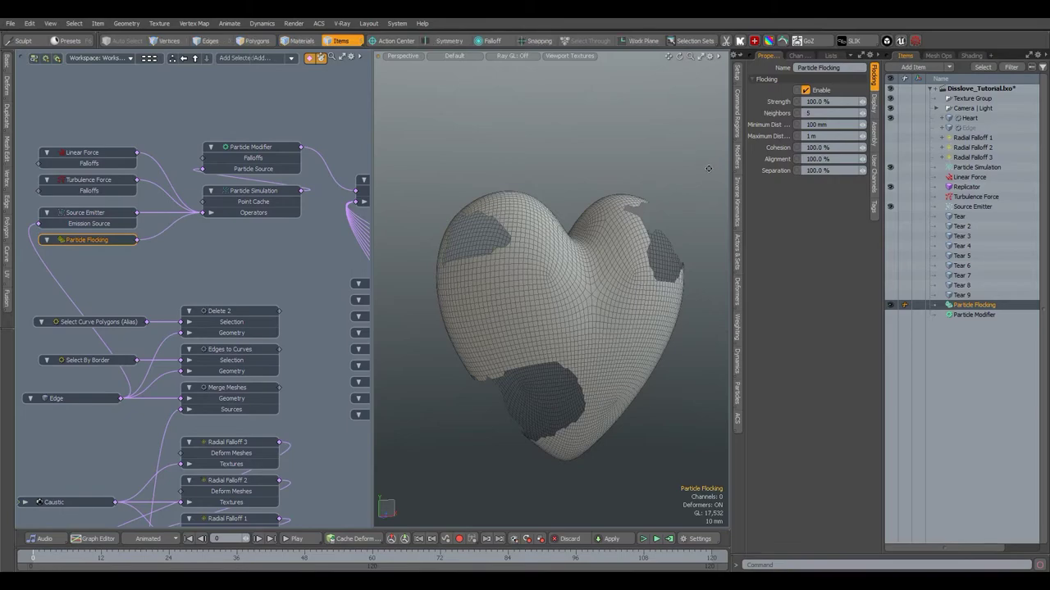
Run the live simulation and set the Particle Flocking's minimum distance to 25 mm
left_click_drag(708, 168, 709, 150, "alt+shift")
left_click(646, 538)
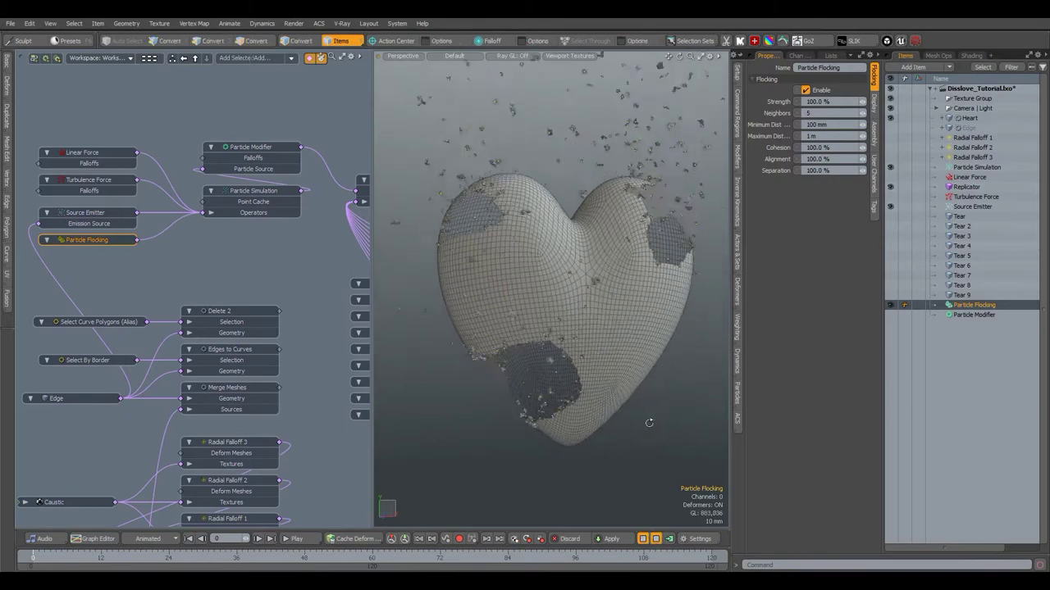
left_click(836, 125)
type("25mm")
key("Return")
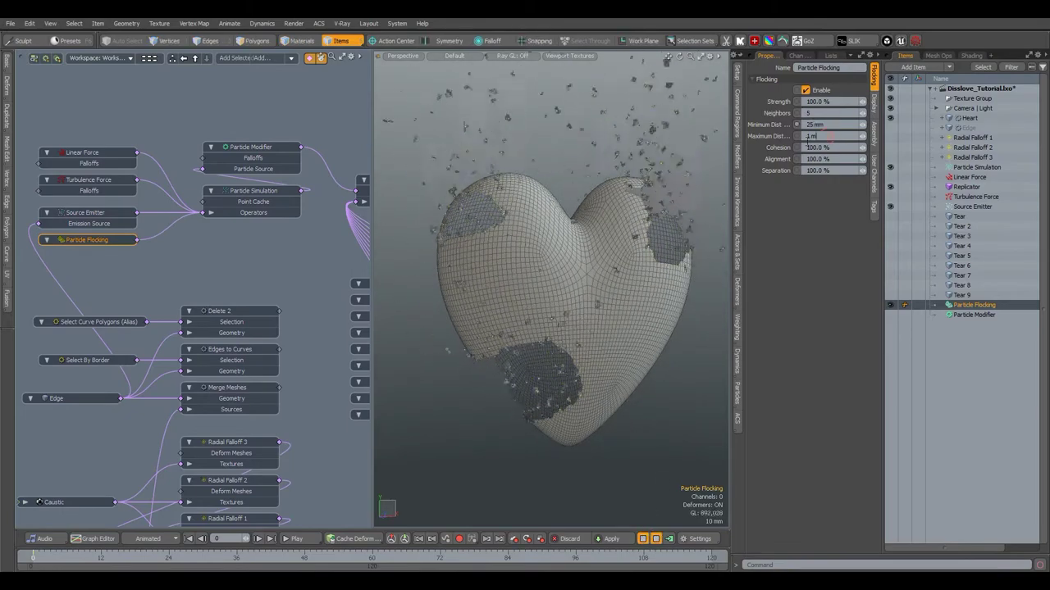
Set the Particle Flocking's maximum distance to 100 mm and restart the live simulation with the whole heart in view
left_click(823, 137)
type("100mm")
key("Return")
left_click_drag(674, 246, 587, 298, "alt")
scroll(626, 256, "up", 5)
scroll(727, 260, "down", 5)
left_click(643, 540)
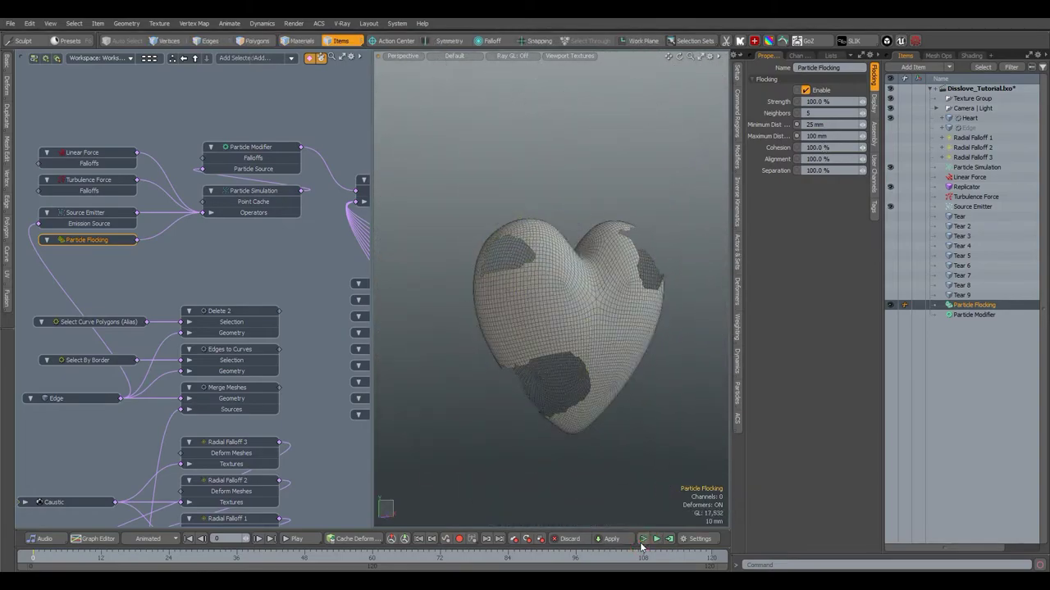
Try the Turbulence Force at 1.5 % strength with seeds 45, 47 and 53 while the simulation runs
left_click(976, 197)
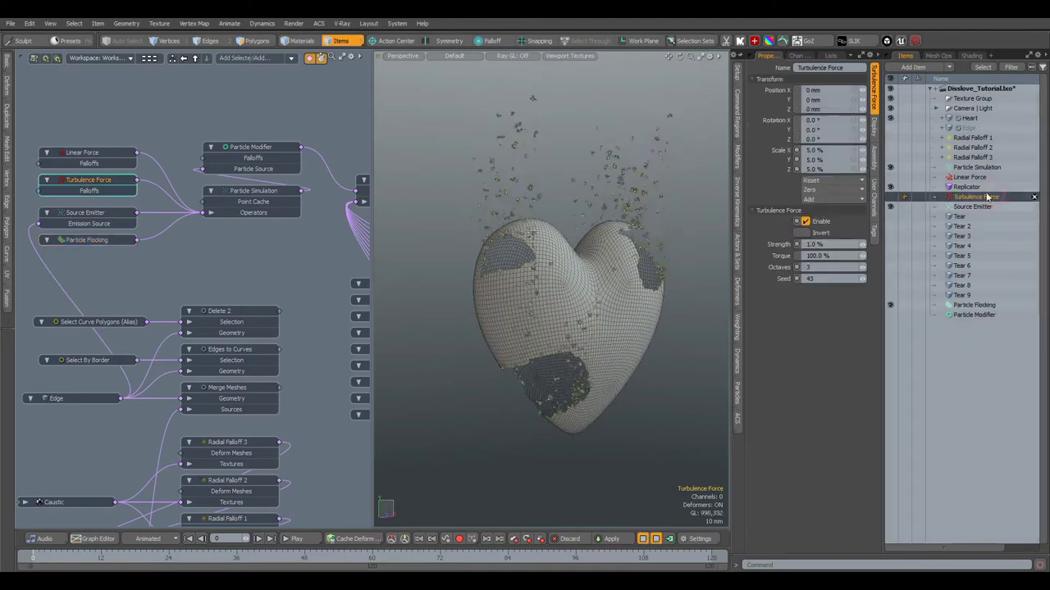
left_click(864, 280)
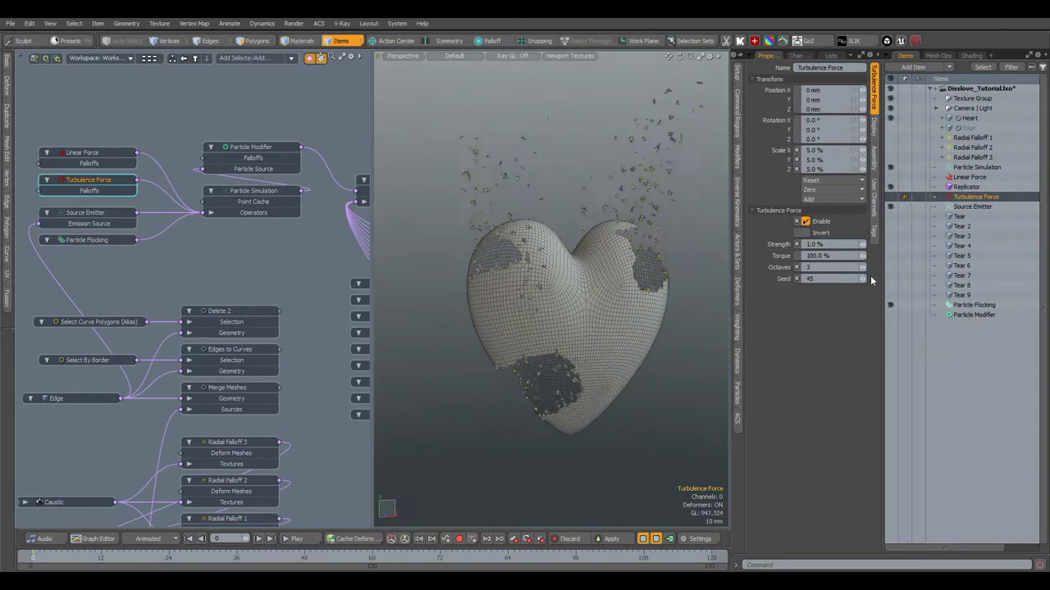
left_click(865, 279)
left_click(863, 244)
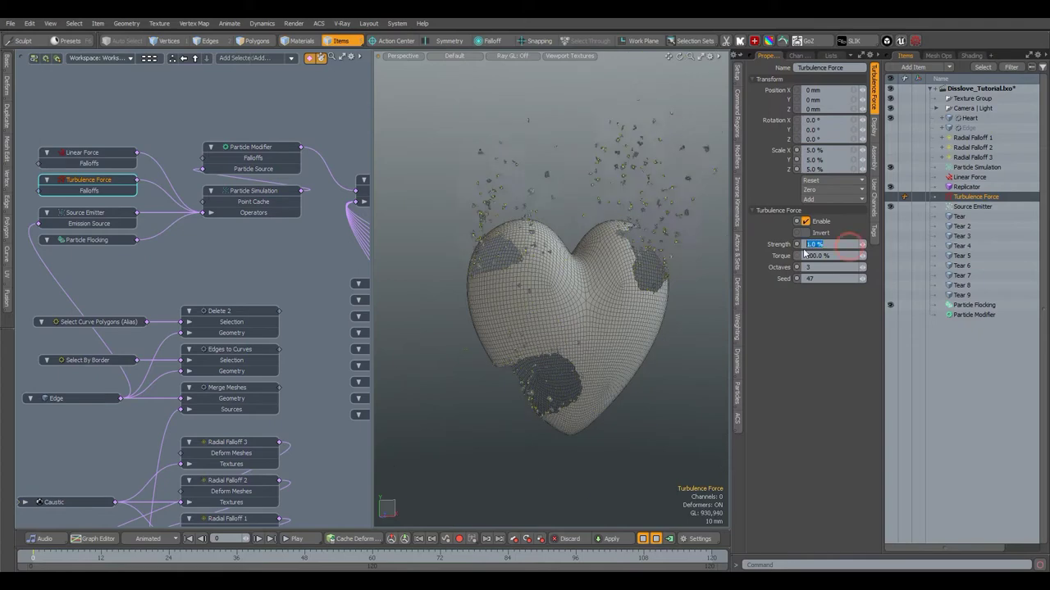
left_click(907, 306)
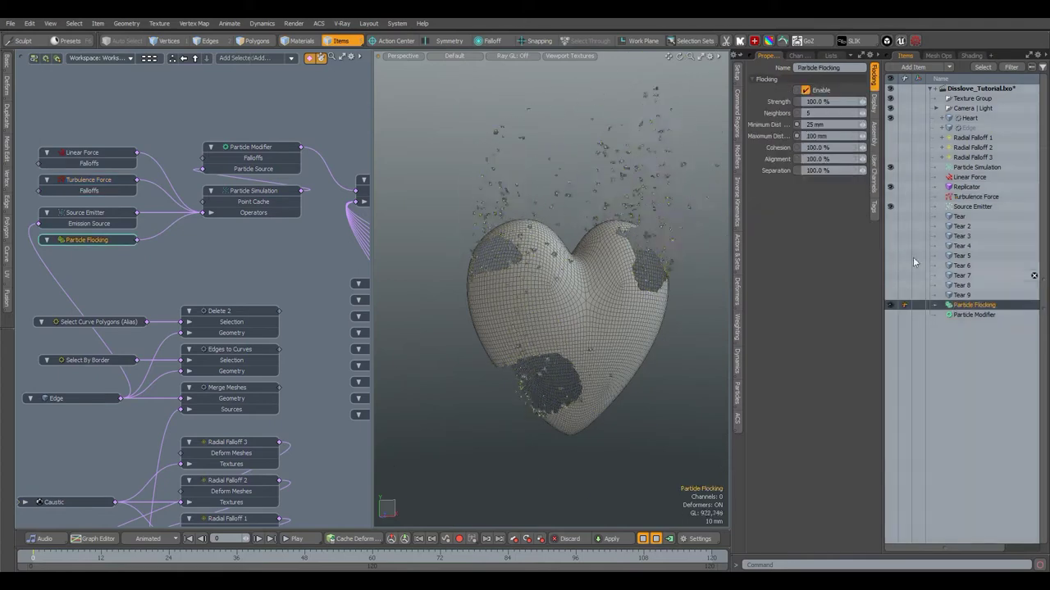
left_click(956, 198)
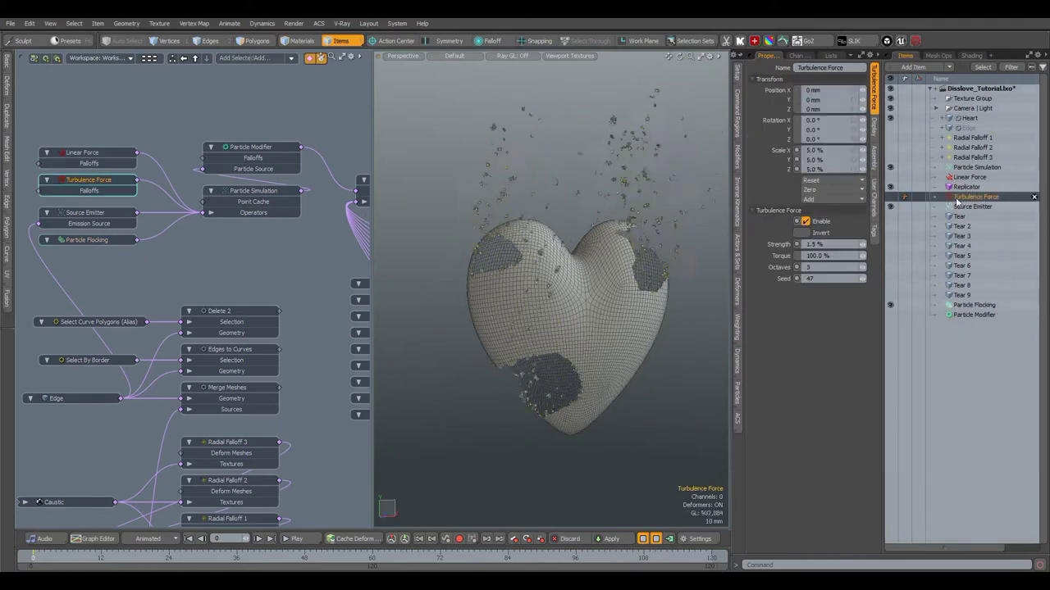
left_click(863, 279)
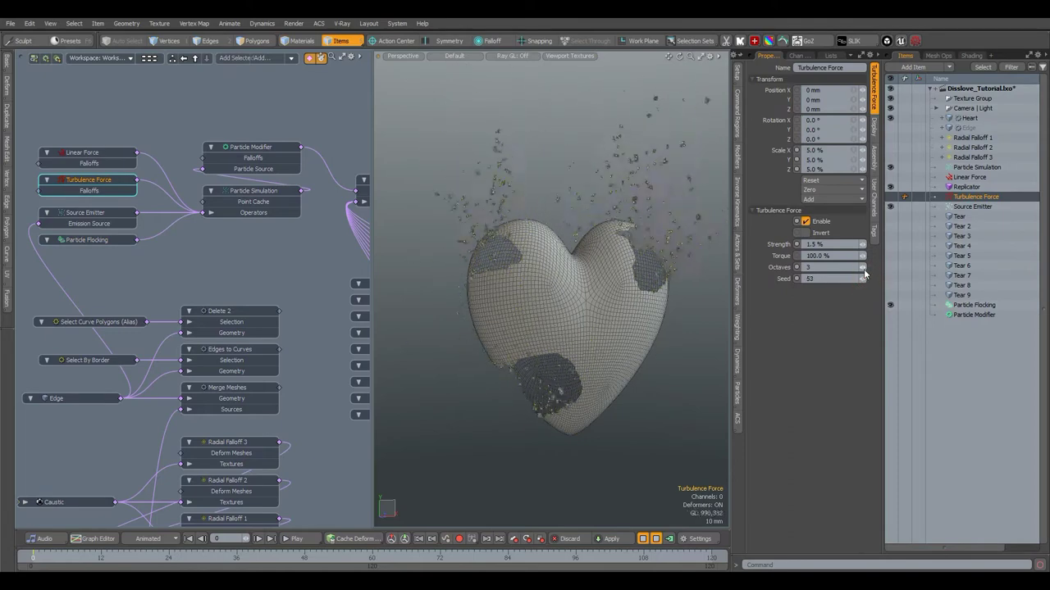
Set the Turbulence Force's seed to 43, octaves to 2 and strength to 1 %
left_click_drag(681, 332, 665, 331, "alt")
right_click(783, 279)
left_click(774, 247)
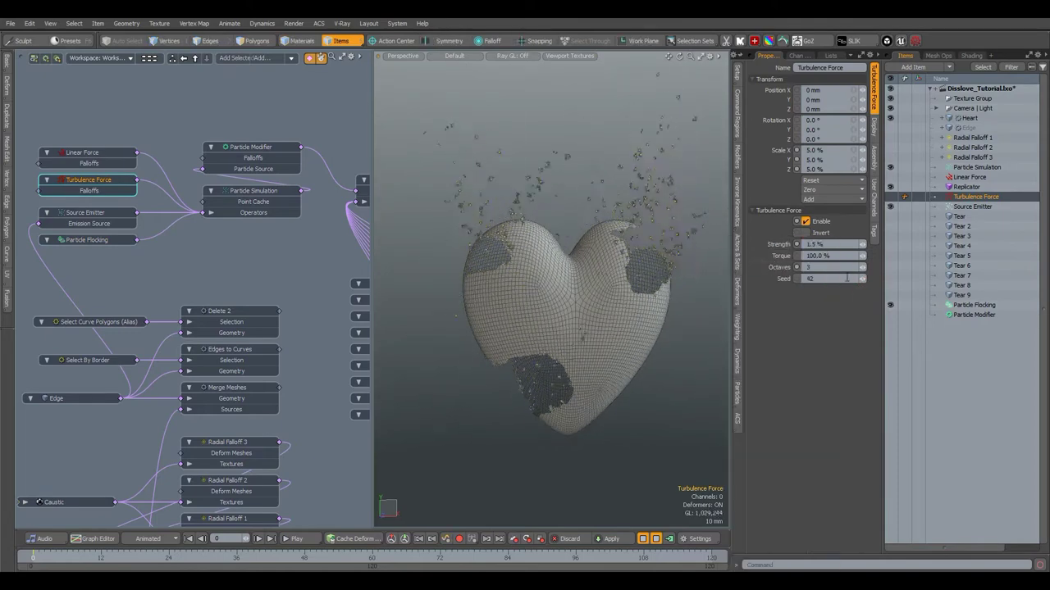
left_click(861, 269)
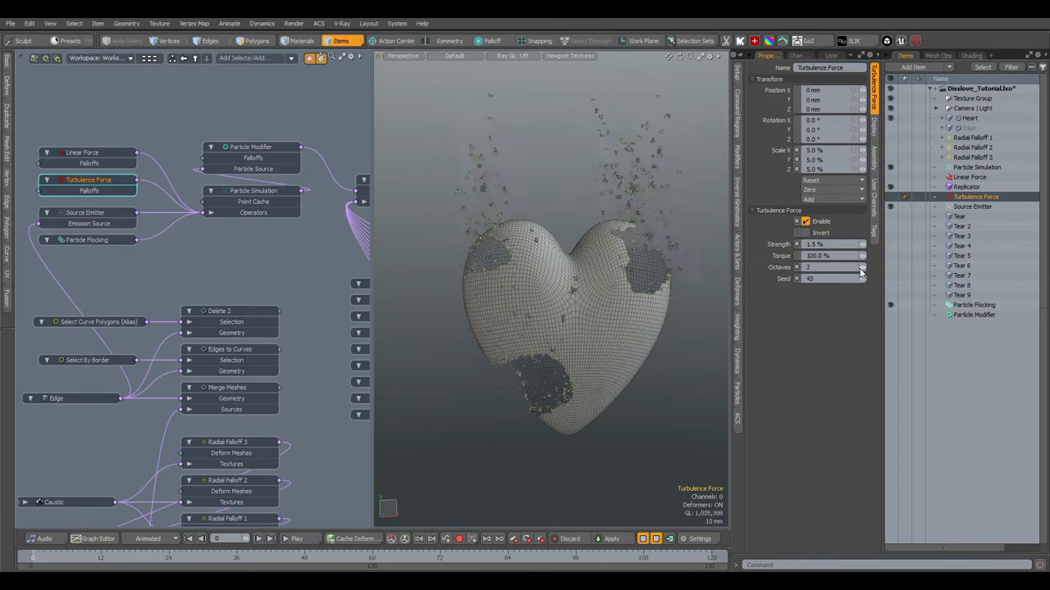
type("1")
key("Return")
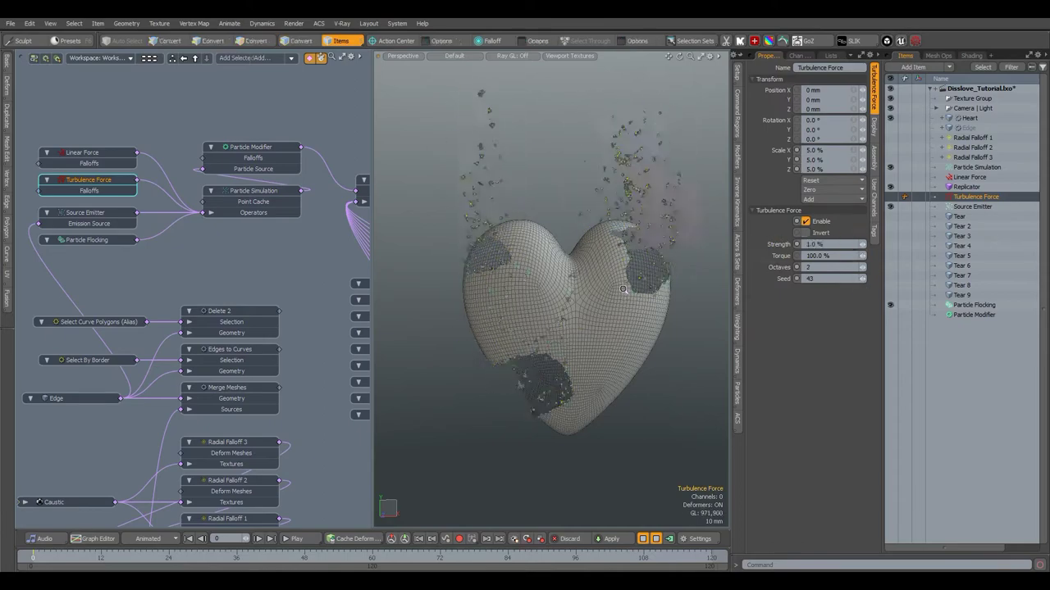
scroll(652, 281, "up", 3)
left_click_drag(652, 281, 683, 288, "alt")
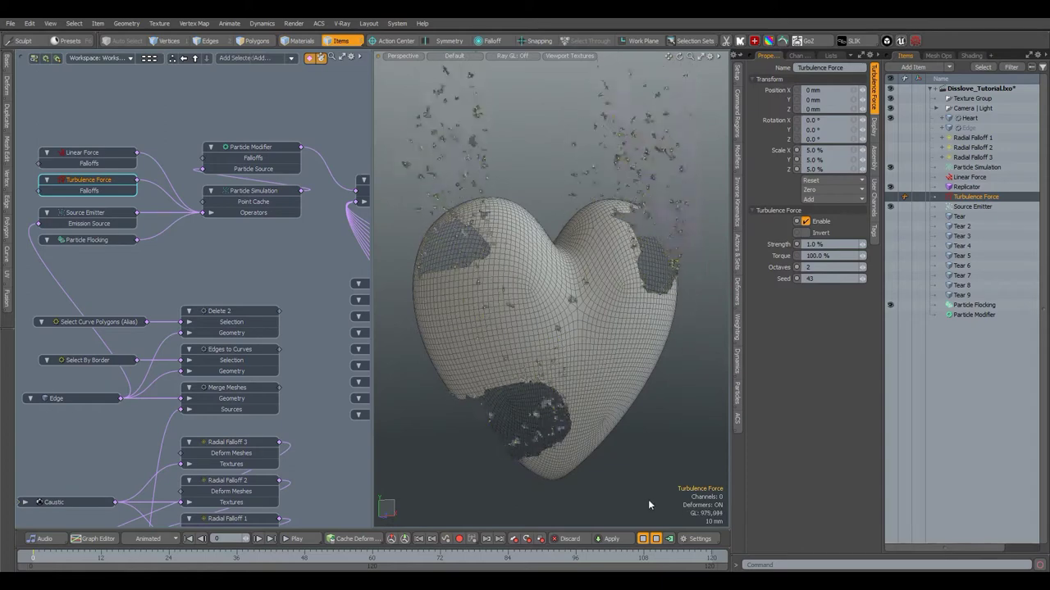
Stop the simulation, set the Source Emitter's emission rate to 2500 and run the live simulation again
left_click(643, 537)
left_click(962, 168)
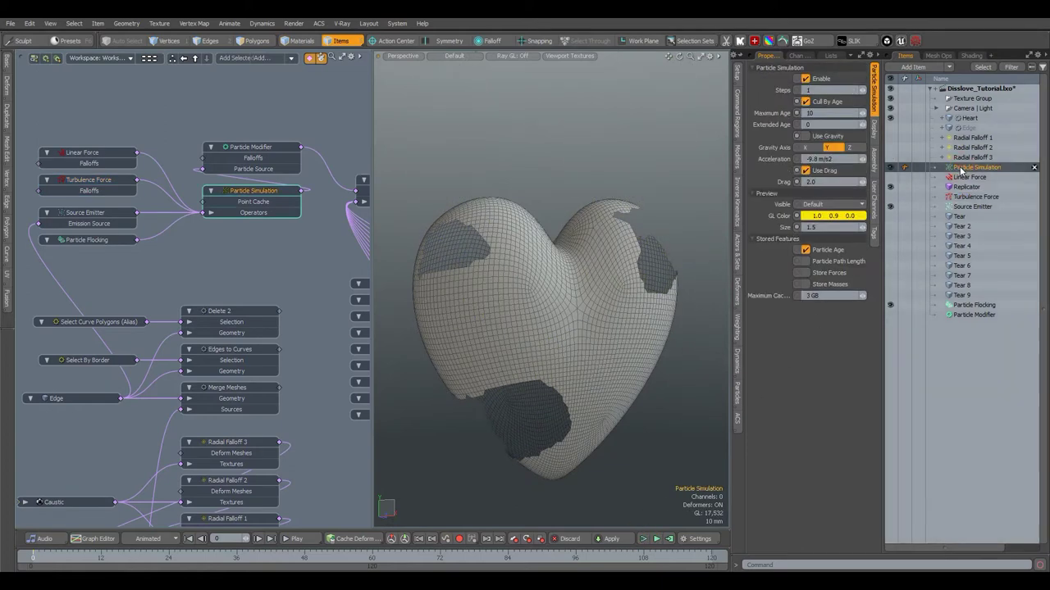
left_click(967, 207)
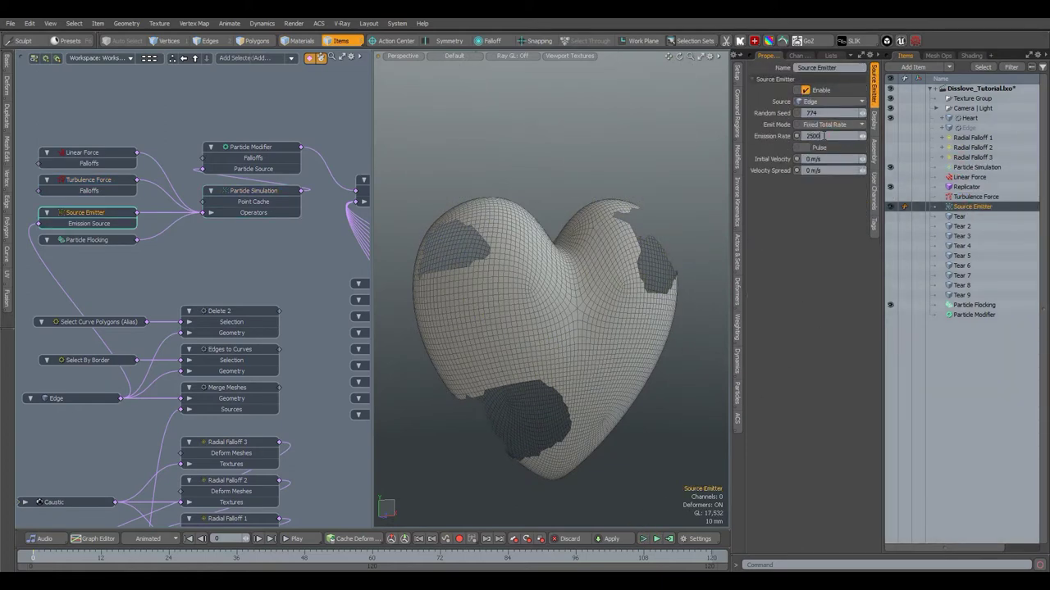
left_click(643, 539)
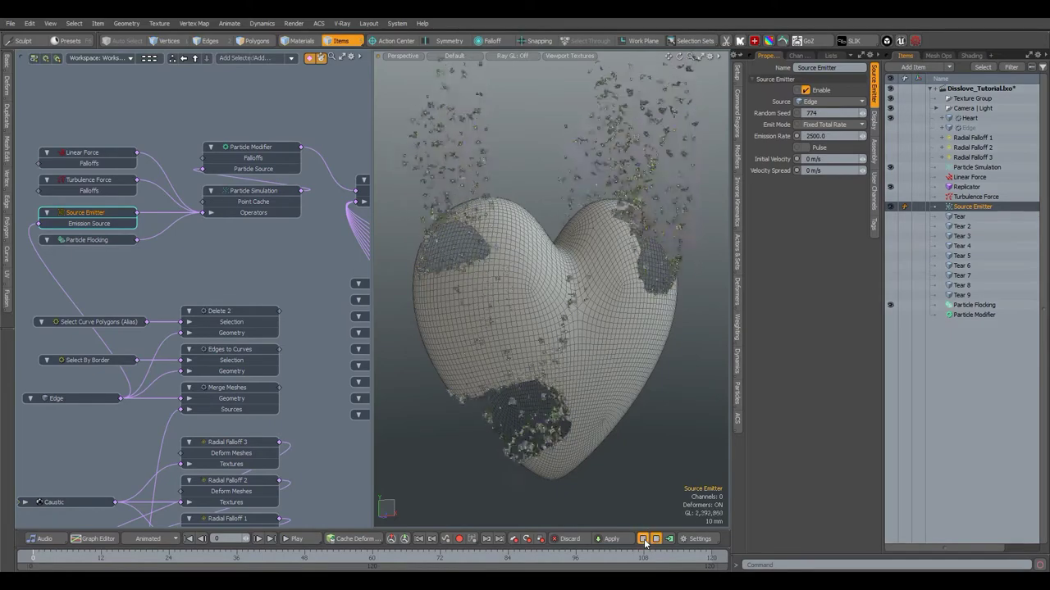
Stop the live simulation, calculate the cached particle simulation and go to frame 49
left_click(643, 539)
left_click(669, 539)
left_click(559, 329)
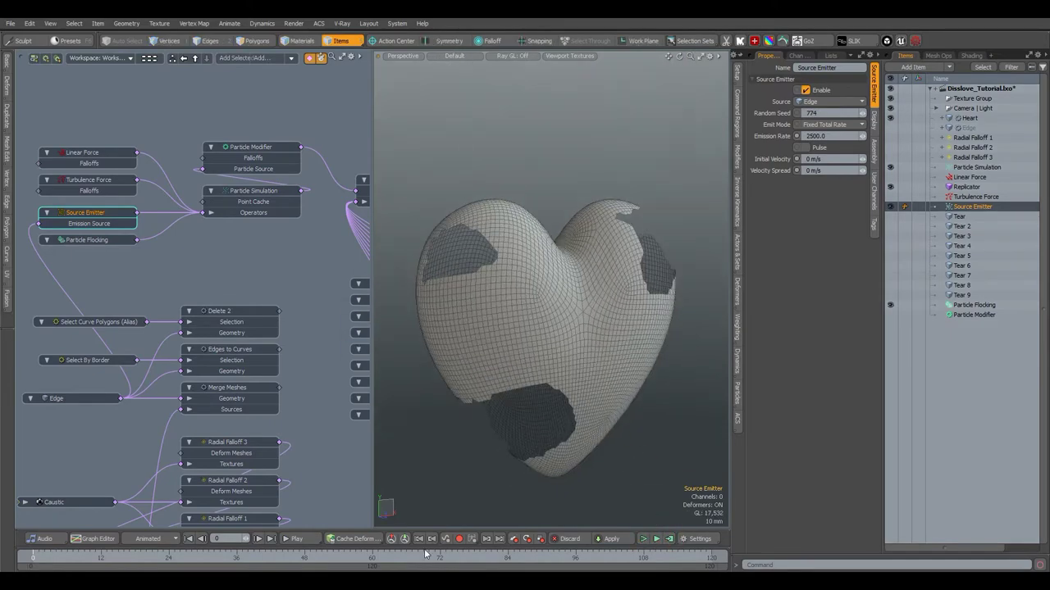
left_click_drag(589, 397, 591, 405, "alt+shift")
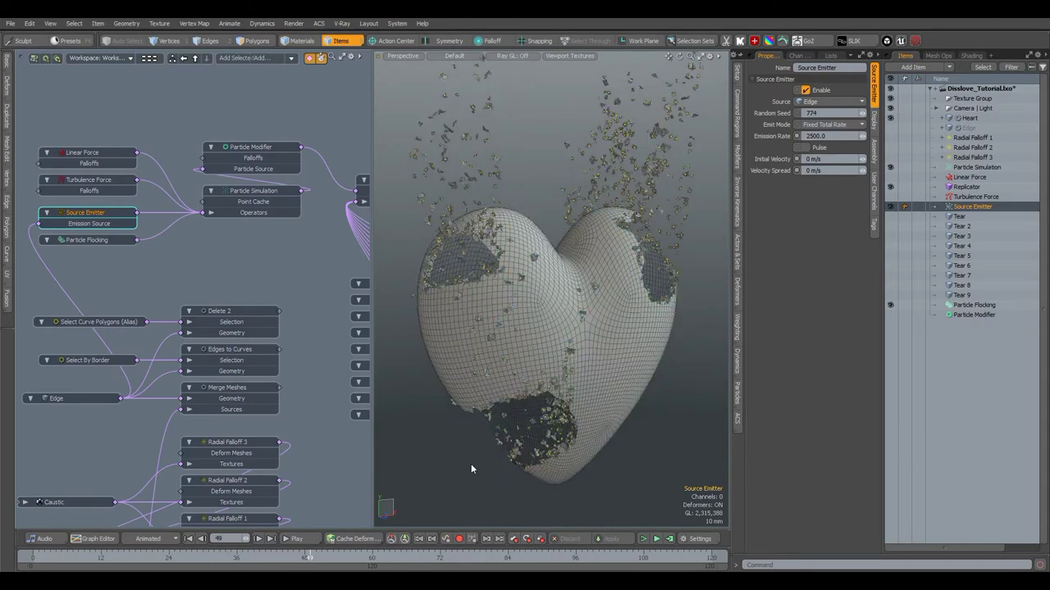
Add a Thicken mesh operation to the Heart mesh and place its collapsed node above Radial Falloff 3
left_click(527, 360)
left_click(262, 41)
left_click_drag(231, 397, 257, 238, "alt")
left_click(272, 59)
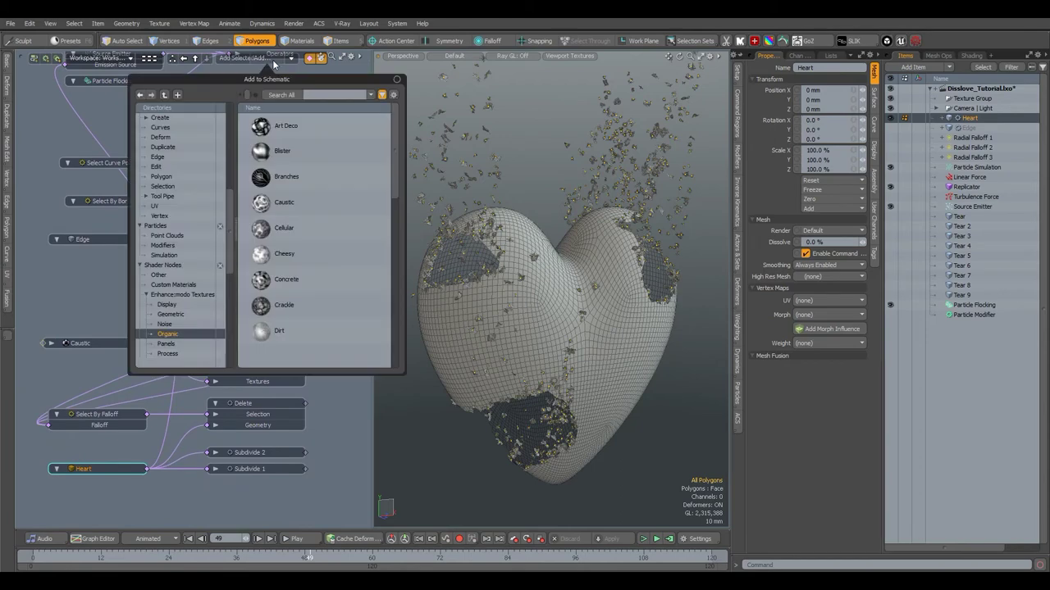
type("thi")
double_click(291, 151)
left_click_drag(322, 275, 93, 525)
left_click_drag(128, 470, 127, 501)
left_click(124, 323)
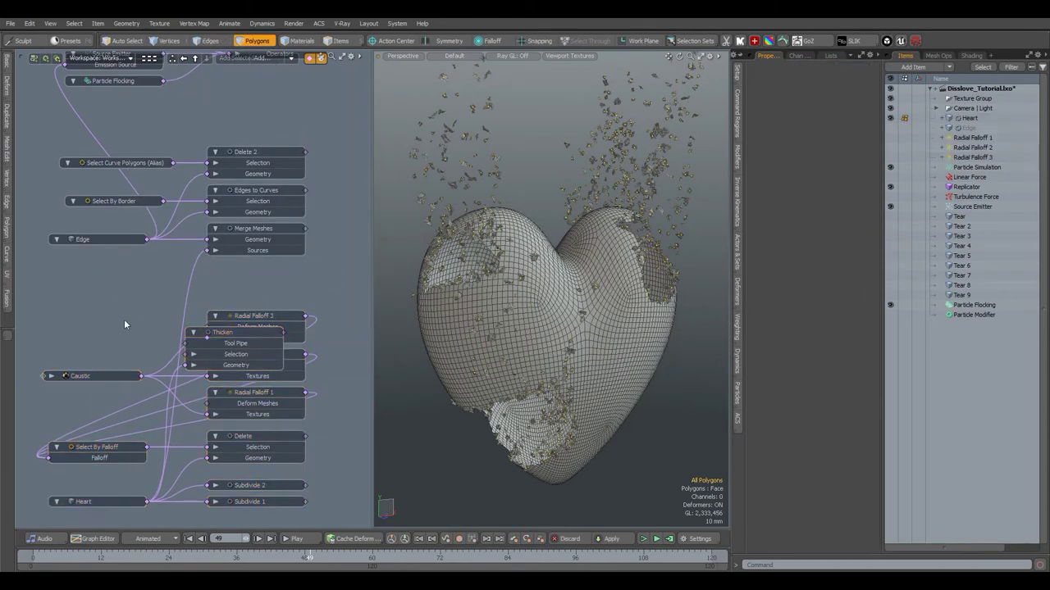
left_click_drag(223, 332, 265, 303)
left_click(217, 267)
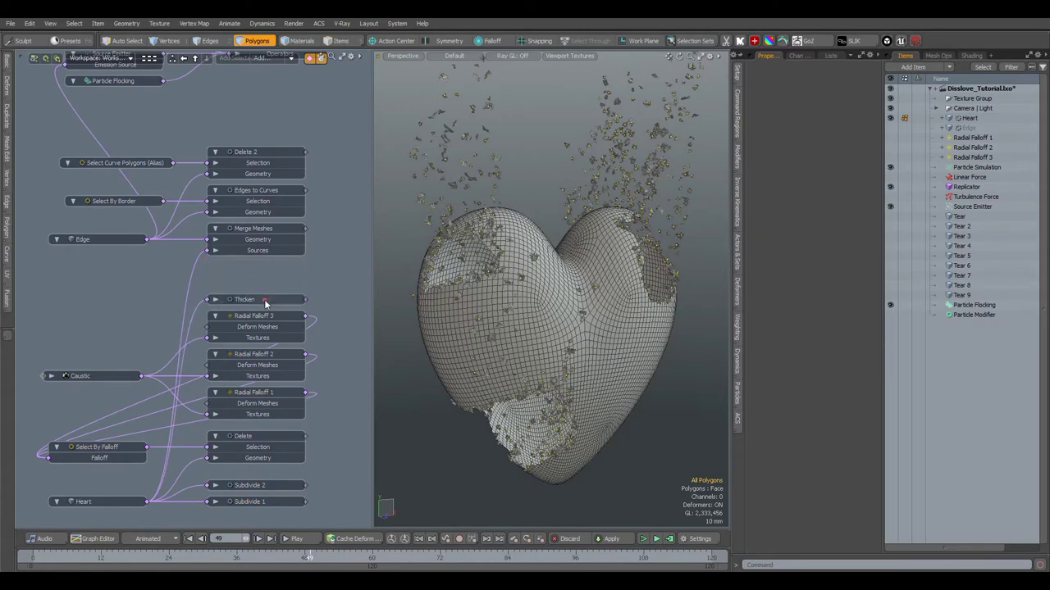
Set the Thicken operation's offset to -2.5 mm and its maximum smoothing angle to 179°
left_click(264, 304)
scroll(471, 264, "up", 5)
left_click_drag(484, 271, 531, 292, "alt")
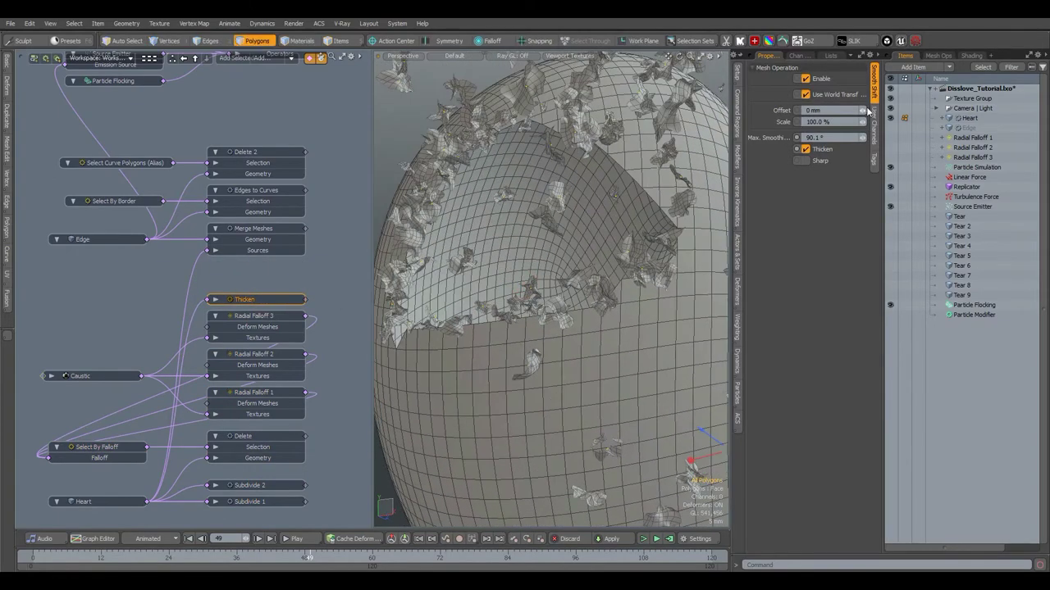
left_click_drag(863, 111, 849, 110)
type("-2.5")
key("Return")
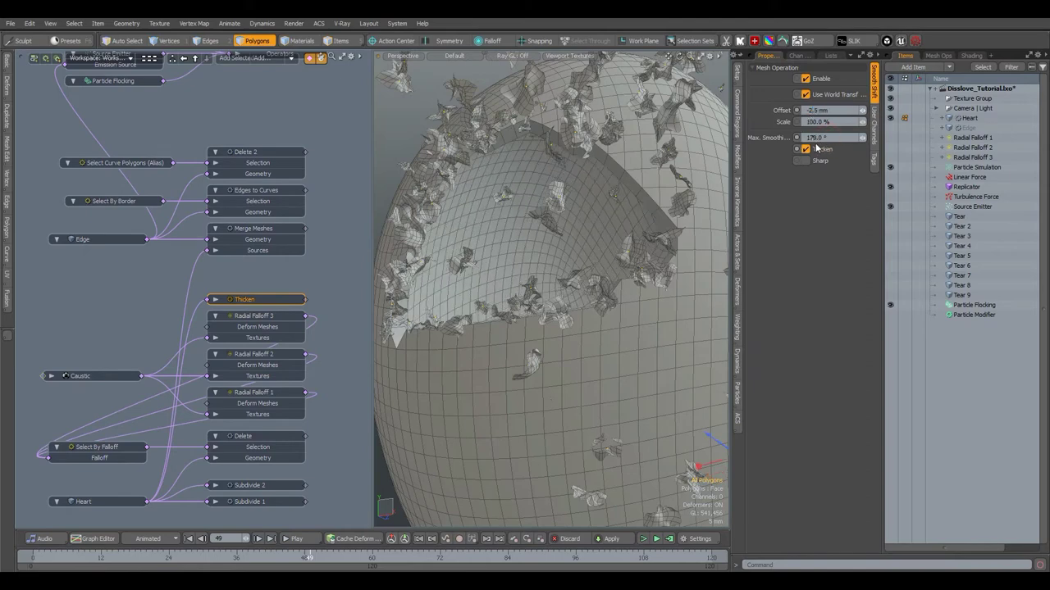
left_click_drag(557, 226, 521, 233, "ctrl+alt")
Add a Polygon Bevel operation to the Heart mesh, place its node above Thicken and disable it
left_click(274, 61)
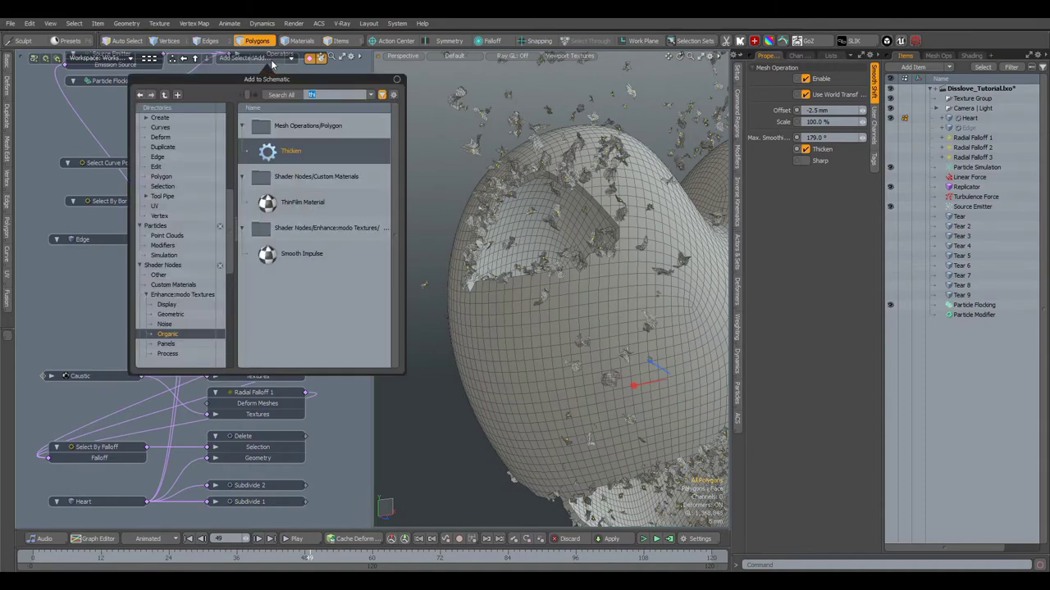
type("bevel")
double_click(313, 201)
left_click_drag(265, 338, 263, 255)
left_click_drag(333, 283, 108, 519, "alt")
left_click(316, 305)
left_click_drag(275, 271, 275, 268)
left_click(275, 271)
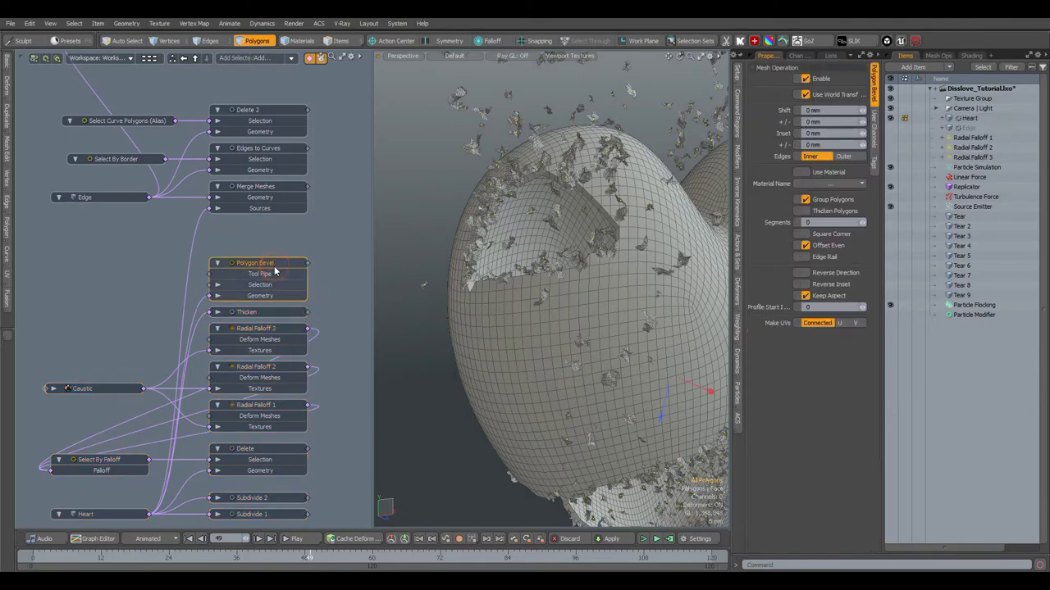
Add a Set Polygon Type operation above the Polygon Bevel node and set its polygon type to Catmull-Clark
left_click(274, 61)
type("set pol")
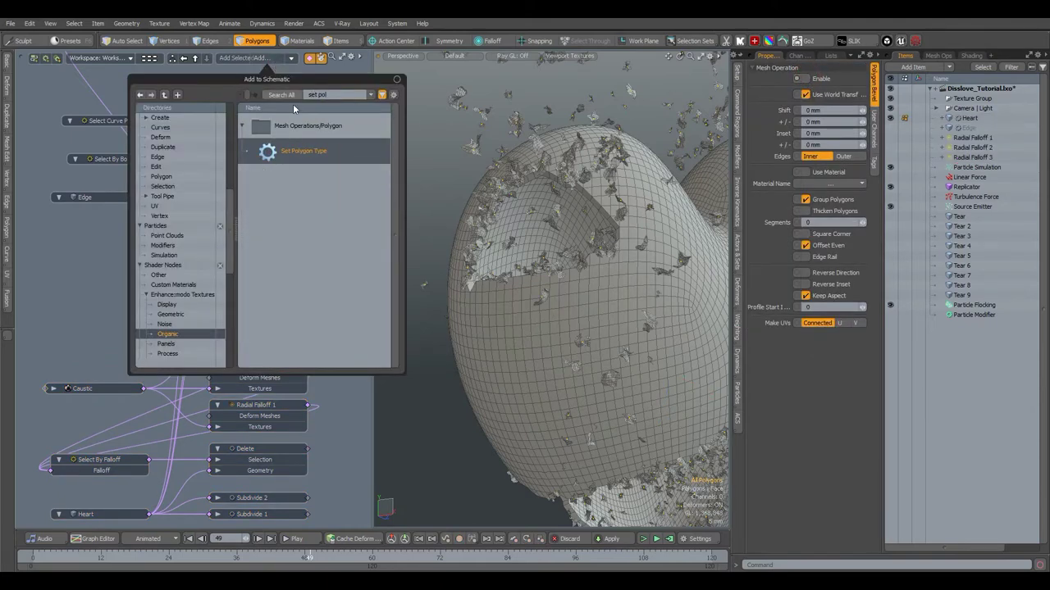
double_click(279, 151)
left_click_drag(196, 331, 249, 246)
left_click(219, 230)
left_click(823, 95)
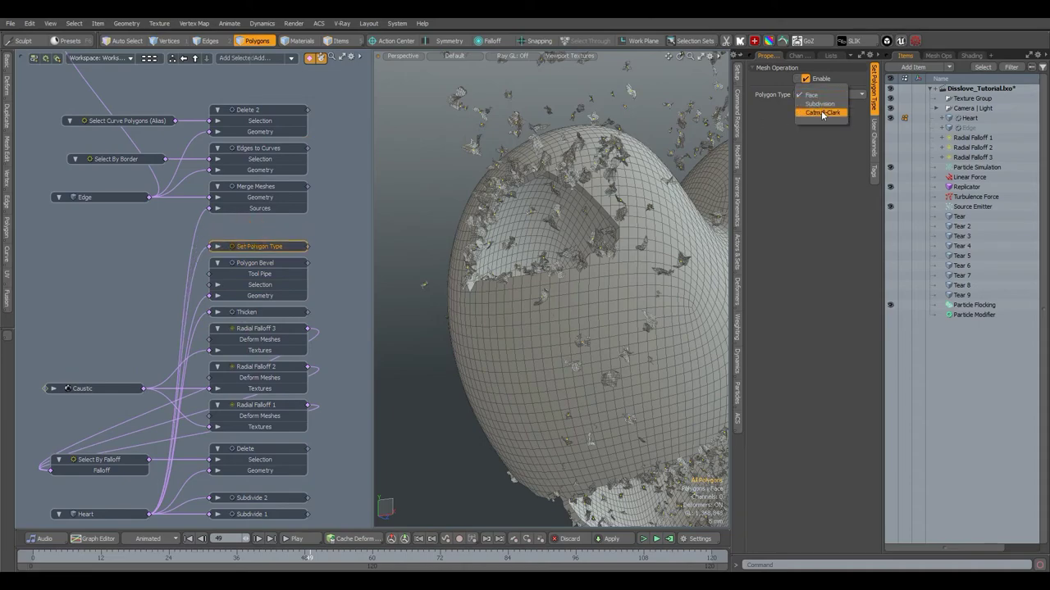
mouse_move(592, 223)
left_mouse_down("alt")
mouse_move(611, 234)
mouse_move(681, 227)
mouse_move(576, 234)
left_mouse_up("alt")
Add a Select by Previous Operation node for the Polygon Bevel's selection and place it beside the bevel node
left_click(283, 262)
left_click(269, 60)
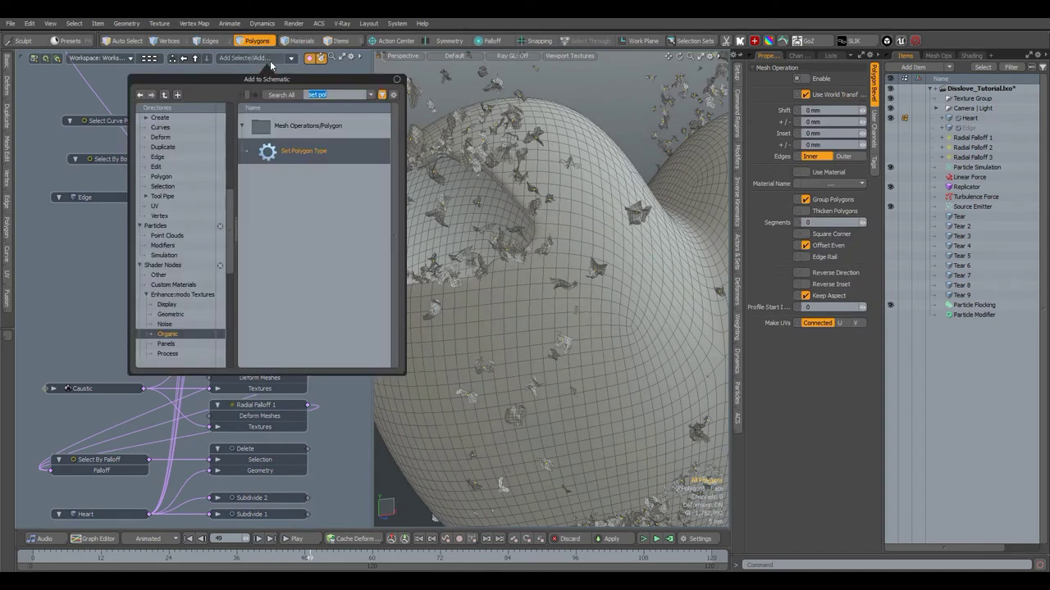
type("prev")
double_click(313, 151)
left_click(117, 295)
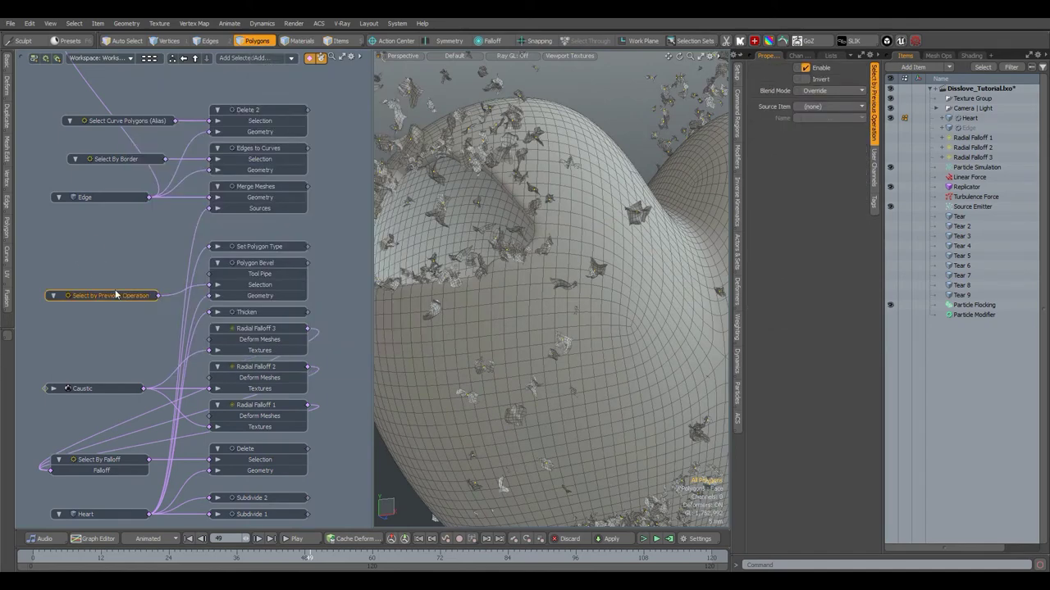
left_click_drag(117, 295, 122, 286)
Set the previous-operation selection's source item to Thicken and choose the selection name it supplies
left_click(818, 107)
left_click(818, 132)
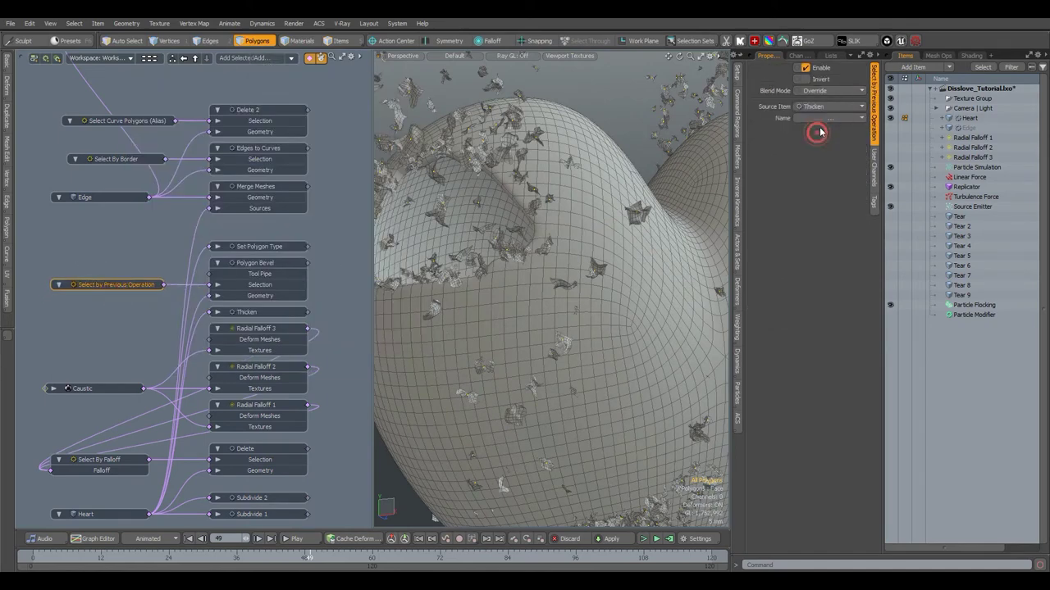
left_click(823, 118)
left_click(822, 154)
Enable the Polygon Bevel with an inset of 800 um and turn the Set Polygon Type operation back on
left_click(255, 312)
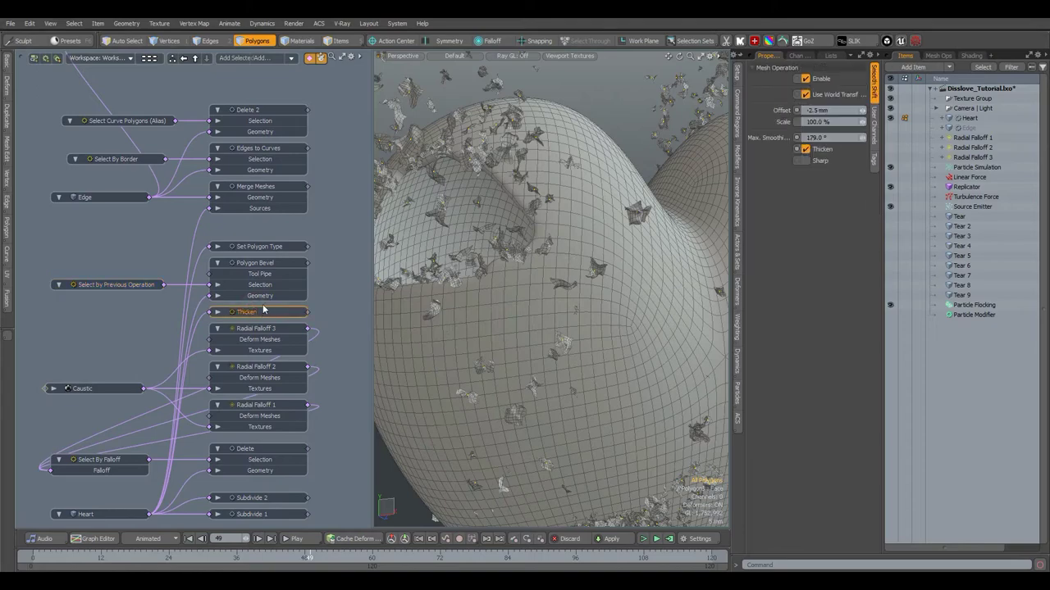
left_click(273, 251)
left_click(288, 266)
left_click_drag(426, 263, 719, 197, "alt")
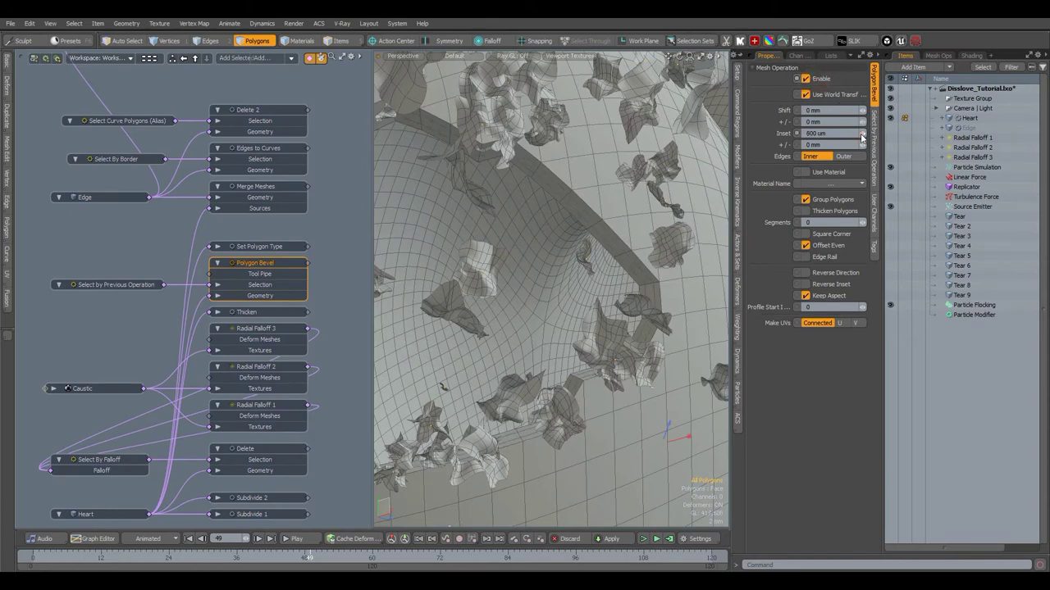
left_click(273, 247)
left_click(805, 79)
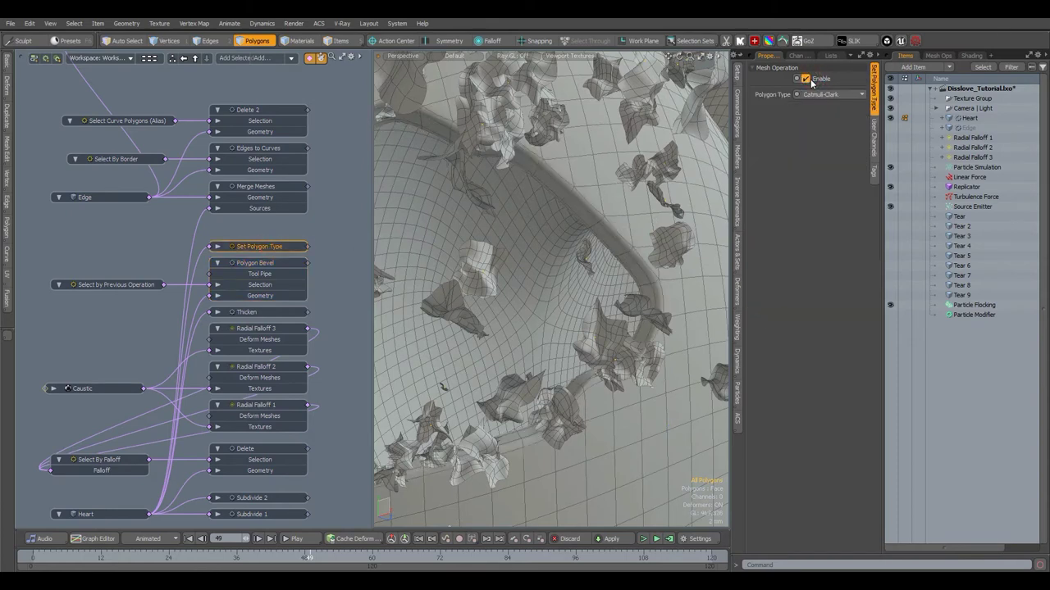
Toggle the Polygon Bevel to compare the hole rim, then set its inset to 300 um
left_click(279, 263)
left_click(806, 80)
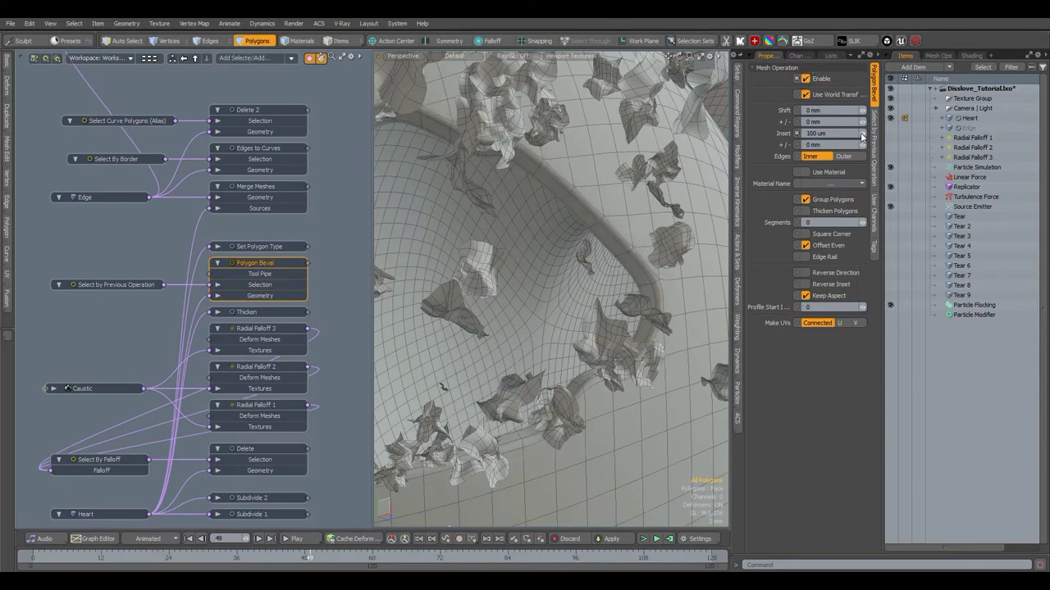
left_click_drag(557, 188, 526, 203, "ctrl+alt")
left_click_drag(602, 218, 538, 221, "alt")
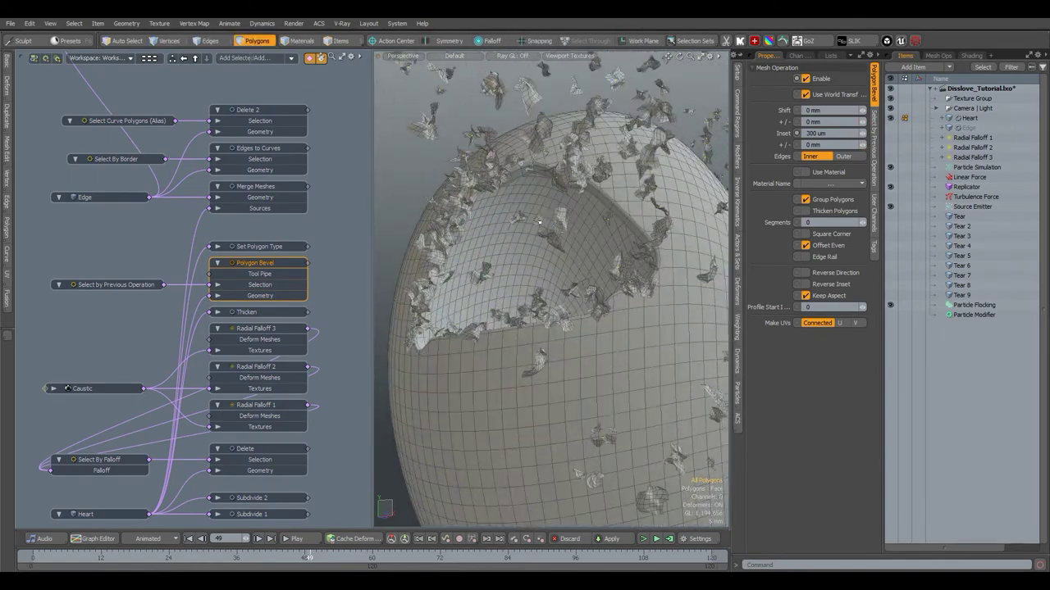
Add a Push Influence for the Heart mesh, place it above Set Polygon Type and tidy the surrounding nodes
left_click(278, 59)
type("push")
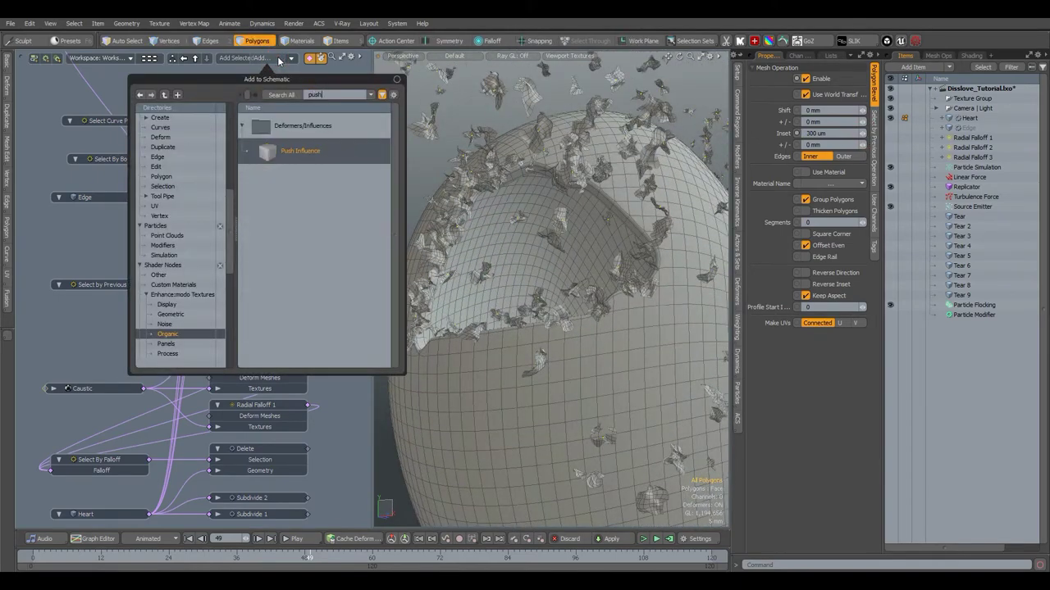
double_click(307, 151)
left_click_drag(327, 274, 322, 240, "alt")
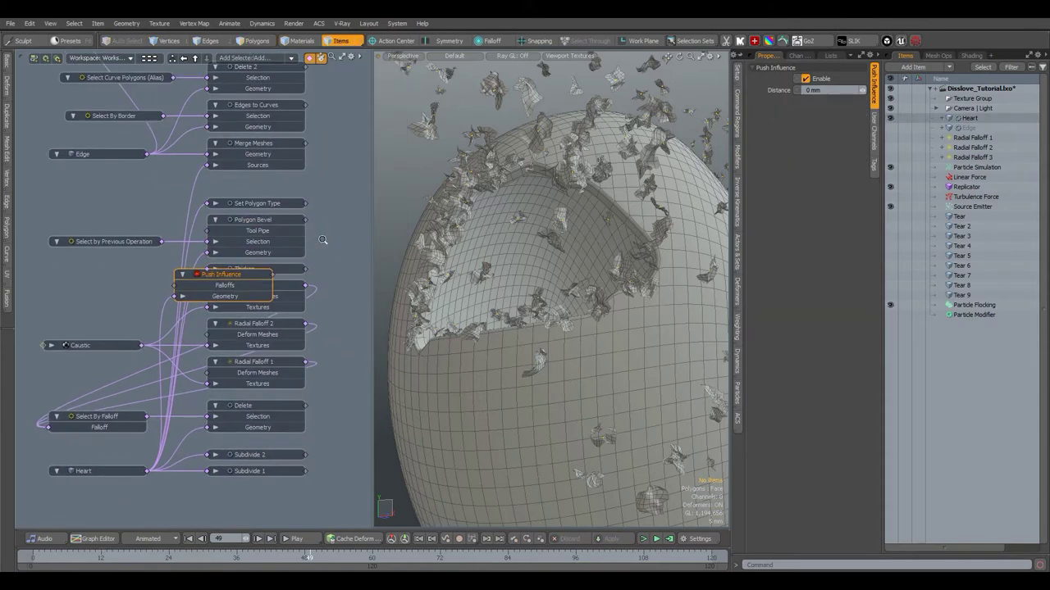
left_click_drag(328, 178, 76, 502)
left_click_drag(254, 205, 254, 281)
left_click(330, 302)
left_click_drag(232, 351, 265, 250)
left_click_drag(254, 218, 313, 164, "alt")
left_click_drag(242, 154, 205, 156, "alt")
left_click(258, 191)
Duplicate the three radial falloffs, stack the copies beside Push Influence and link them to its Falloffs input
left_click(290, 324)
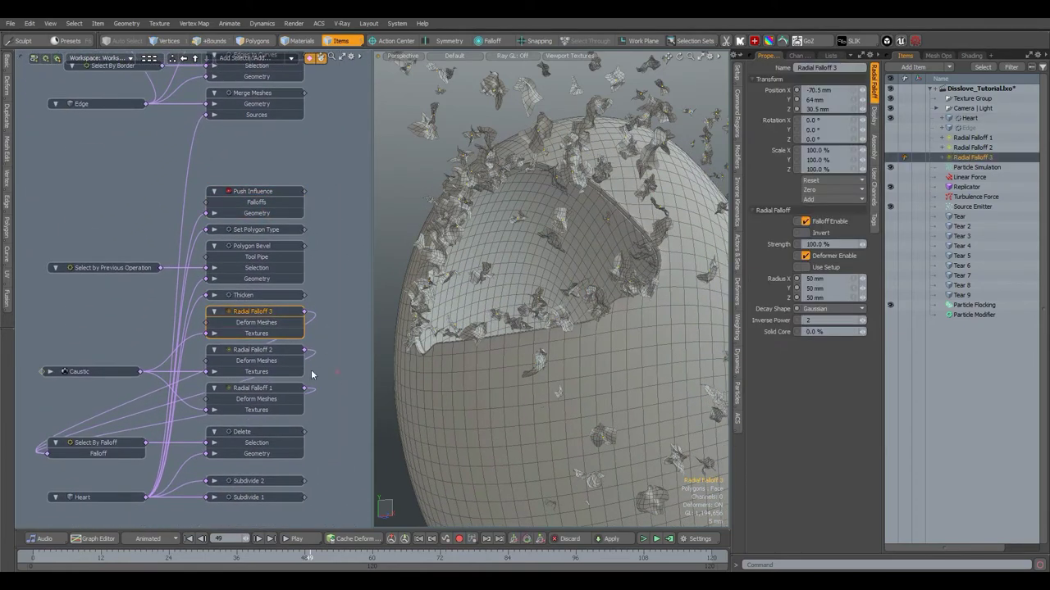
left_click(289, 361, "shift")
left_click(280, 402, "shift")
key("ctrl+d")
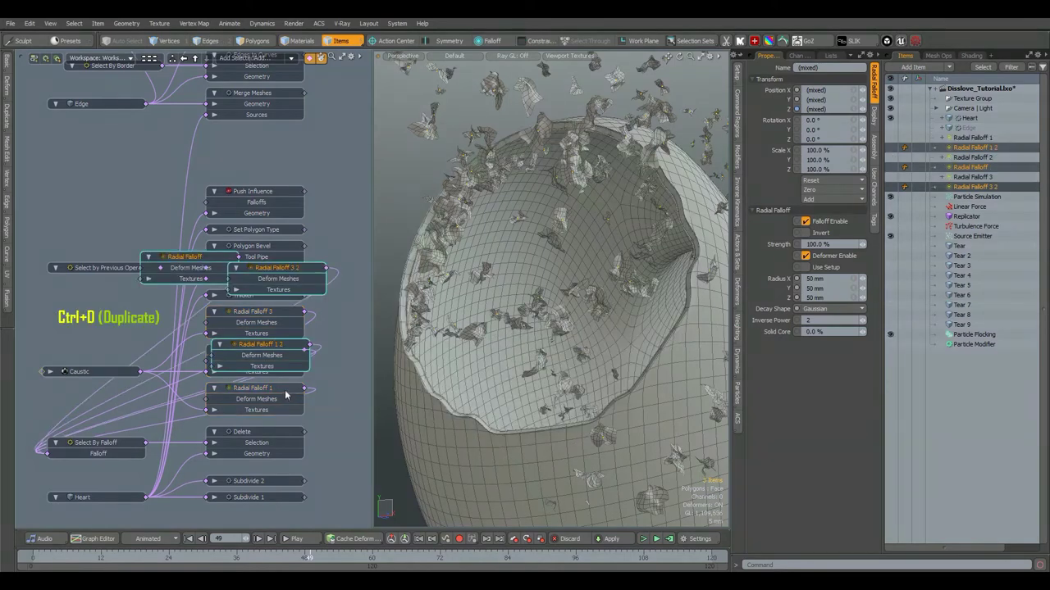
left_click_drag(261, 348, 104, 250)
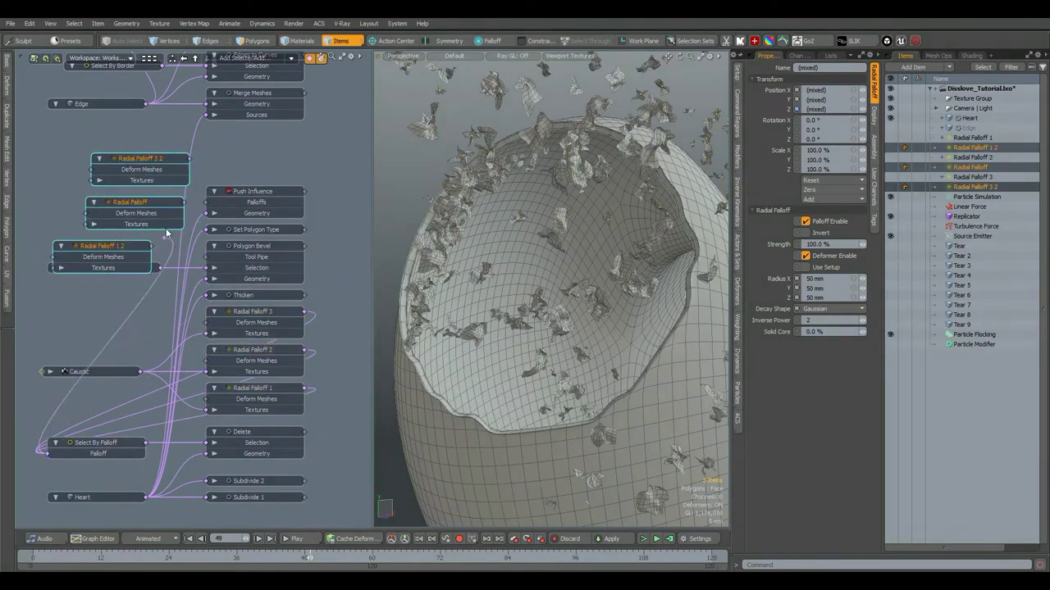
left_click_drag(169, 211, 136, 200)
left_click_drag(116, 252, 117, 237)
left_click_drag(115, 148, 114, 154)
left_click_drag(151, 230, 206, 202)
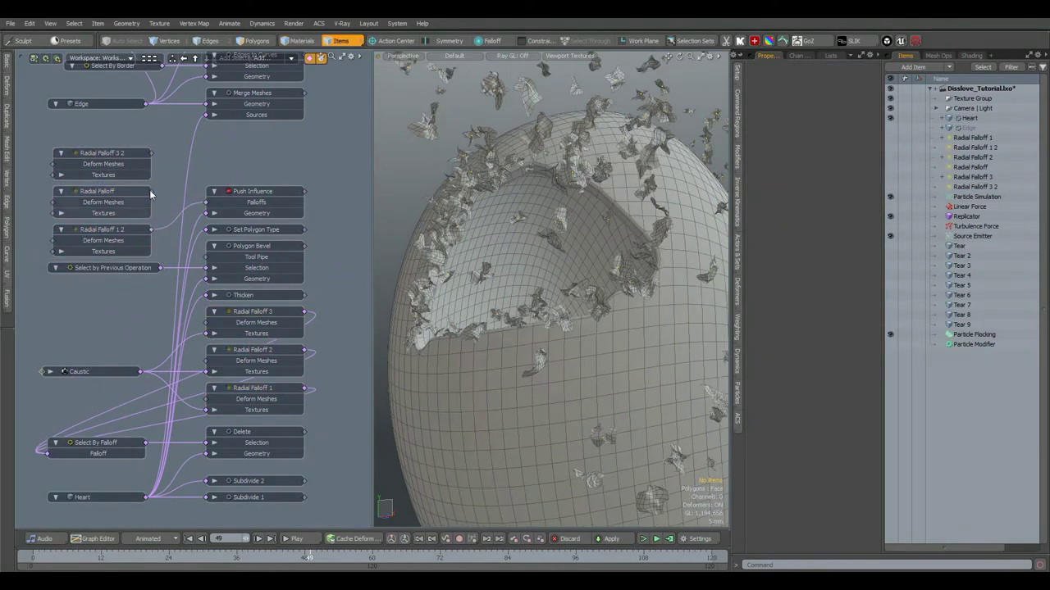
Add a Dirt texture and link it to the Textures inputs of the three duplicated radial falloffs
left_click(271, 59)
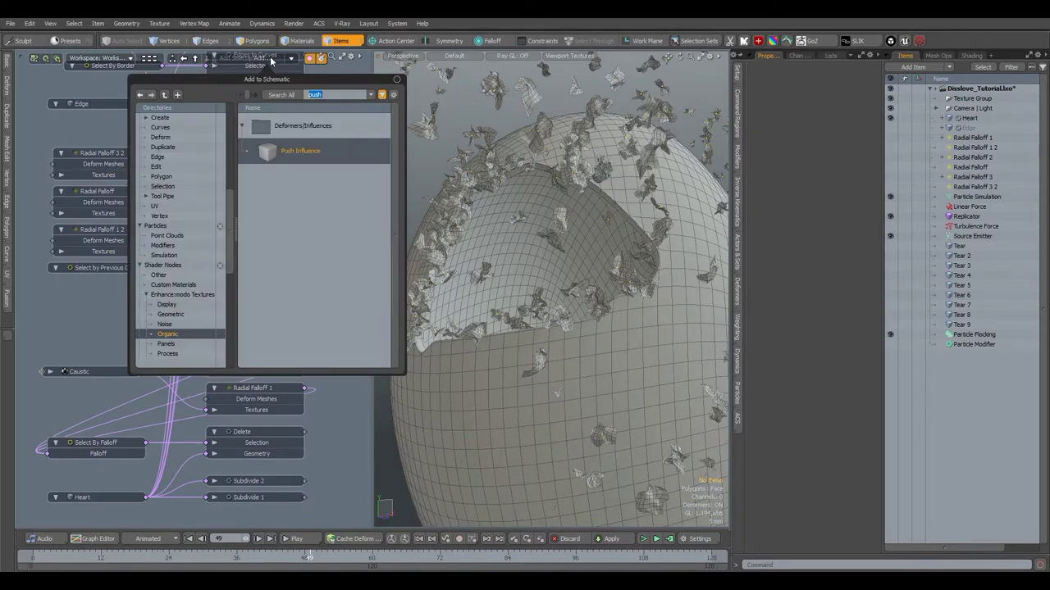
type("dirt")
double_click(309, 153)
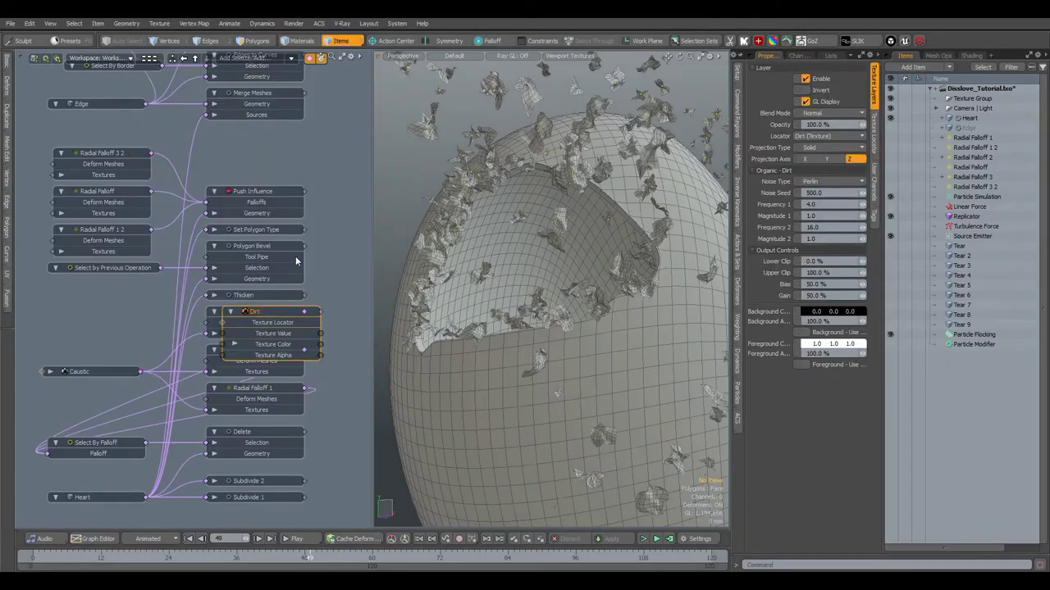
left_click_drag(293, 310, 136, 222)
left_click_drag(174, 231, 150, 223, "alt")
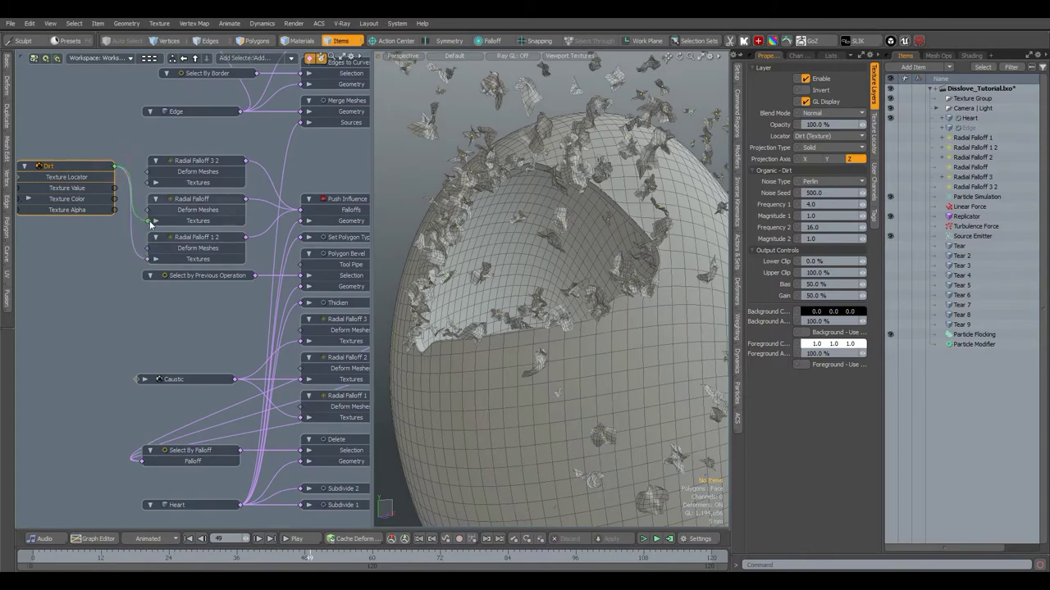
left_click_drag(123, 179, 141, 168)
key("Delete")
Collapse the Dirt node and place it directly above the duplicated radial falloffs
left_click_drag(193, 137, 177, 241)
left_click_drag(149, 183, 188, 147, "shift")
left_click(26, 167)
left_click_drag(287, 178, 223, 181, "alt")
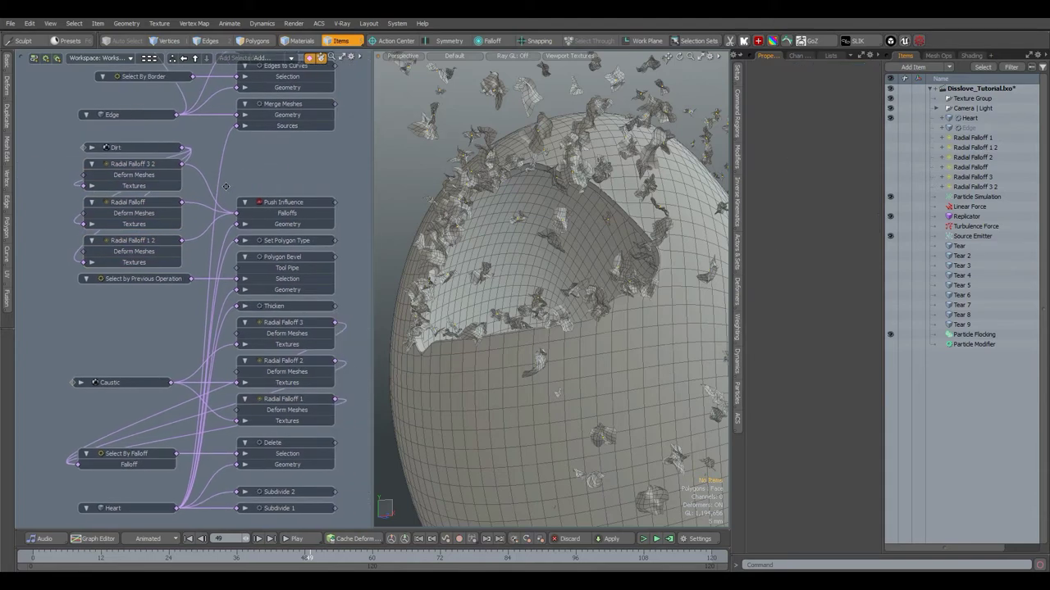
Set the Dirt texture's size to 10 mm on all axes and its gain to 85%
left_click(144, 148)
left_click(875, 134)
left_click(853, 194)
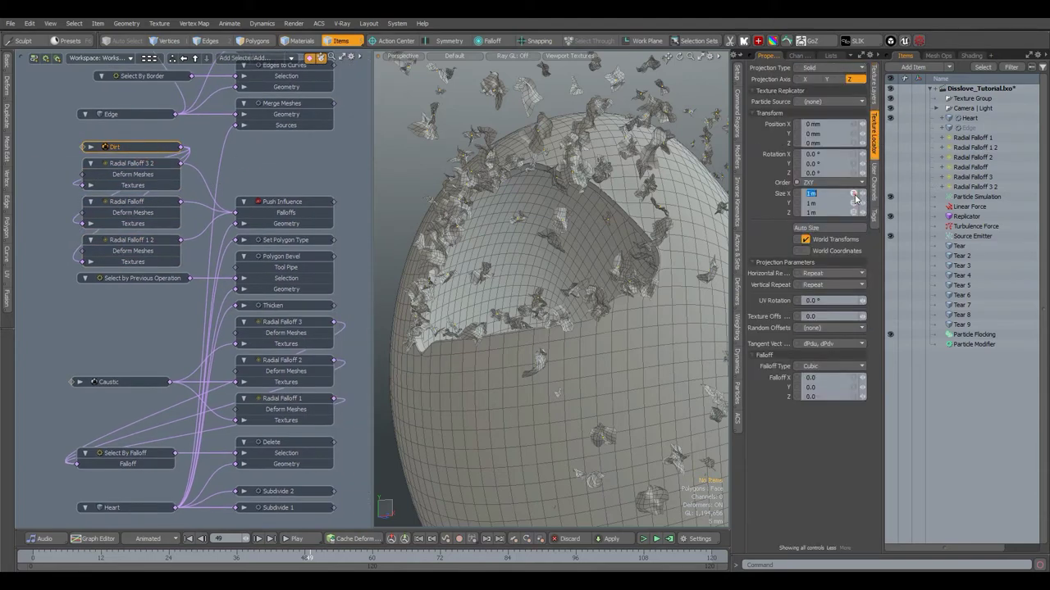
left_click(874, 85)
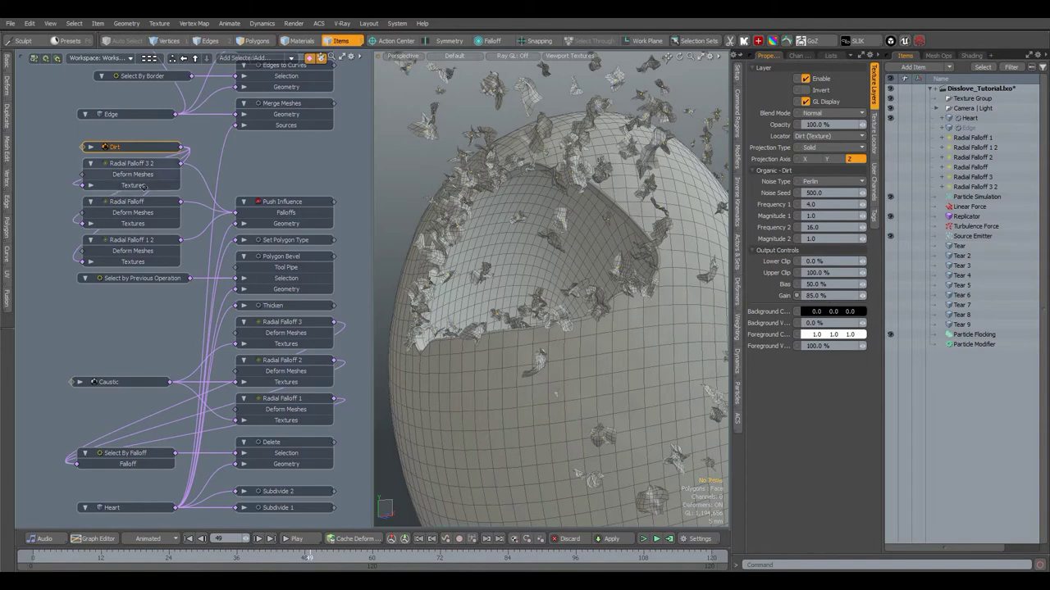
Set the Push Influence distance to -2.8 mm and check the surface around the hole
left_click(269, 202)
left_click(861, 90)
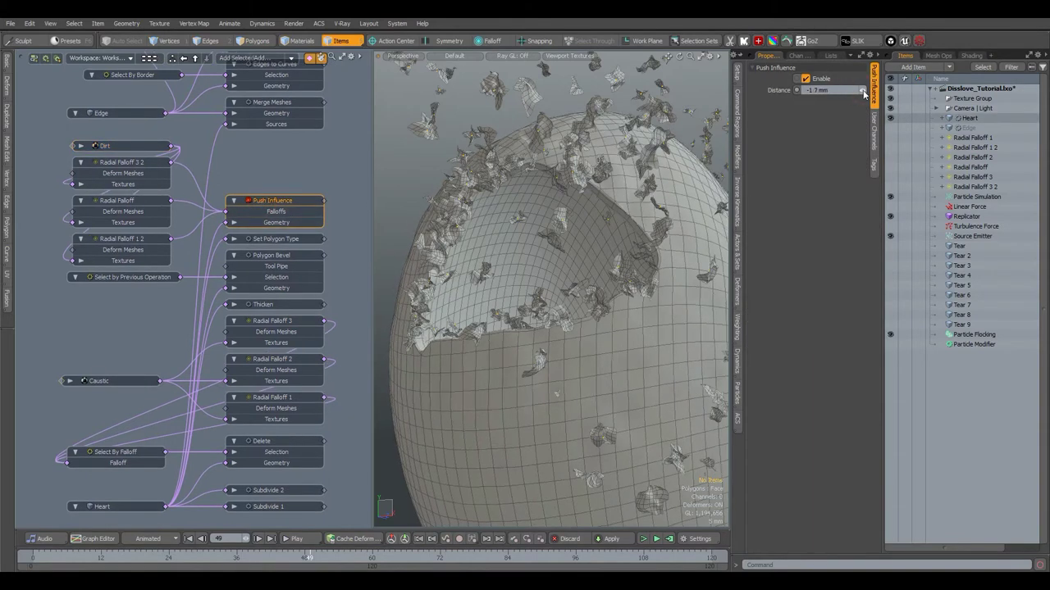
left_click_drag(566, 299, 541, 299, "alt")
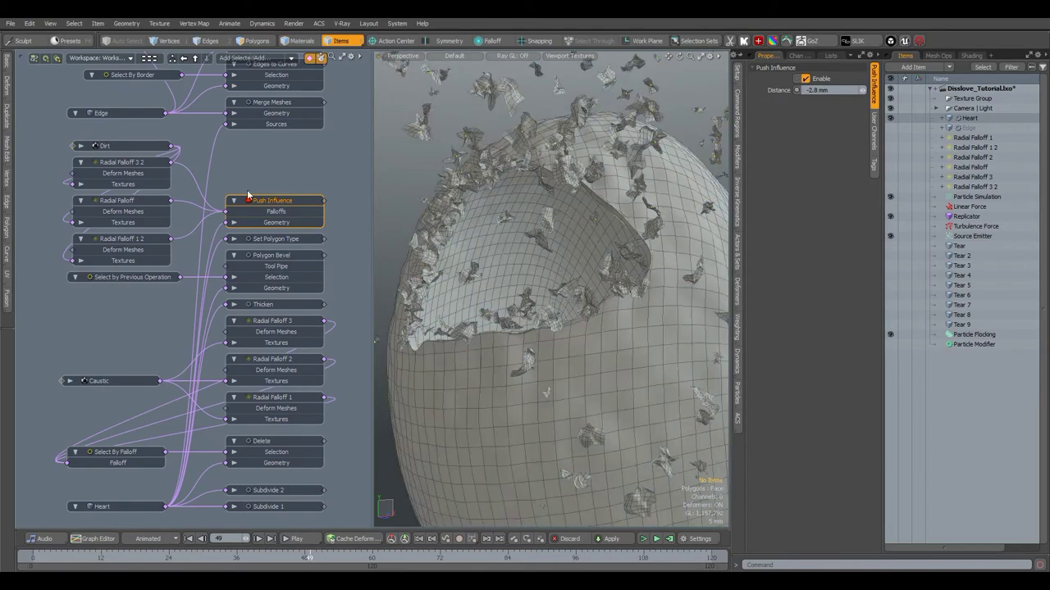
Set the decay shape of the three duplicated radial falloffs to Smooth
left_click(139, 163)
left_click(141, 200, "shift")
left_click(123, 238, "shift")
left_click(829, 308)
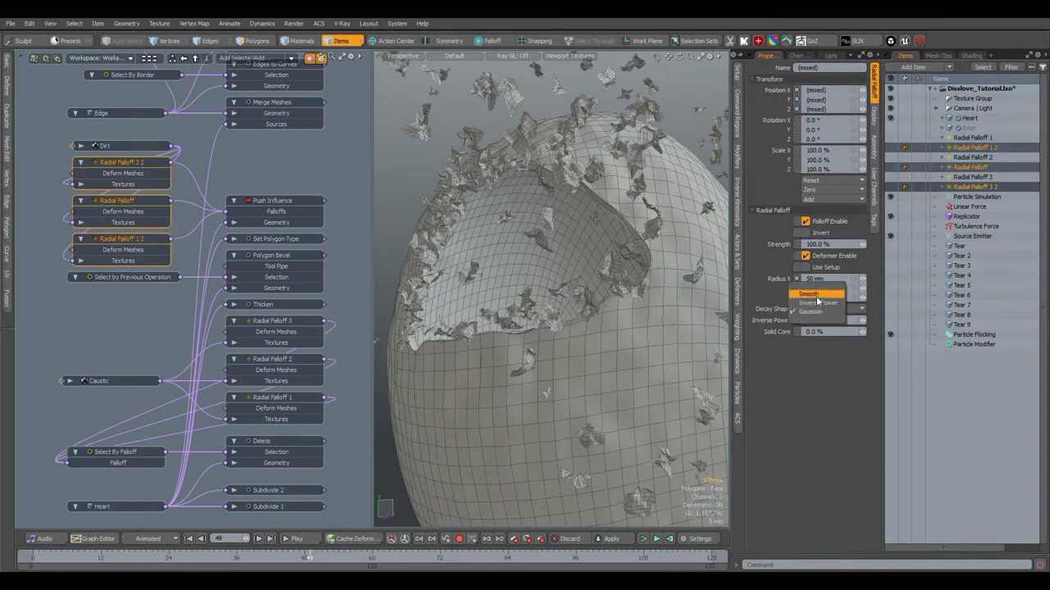
left_click(817, 298)
Set the Push Influence distance to -5 mm
left_click(279, 209)
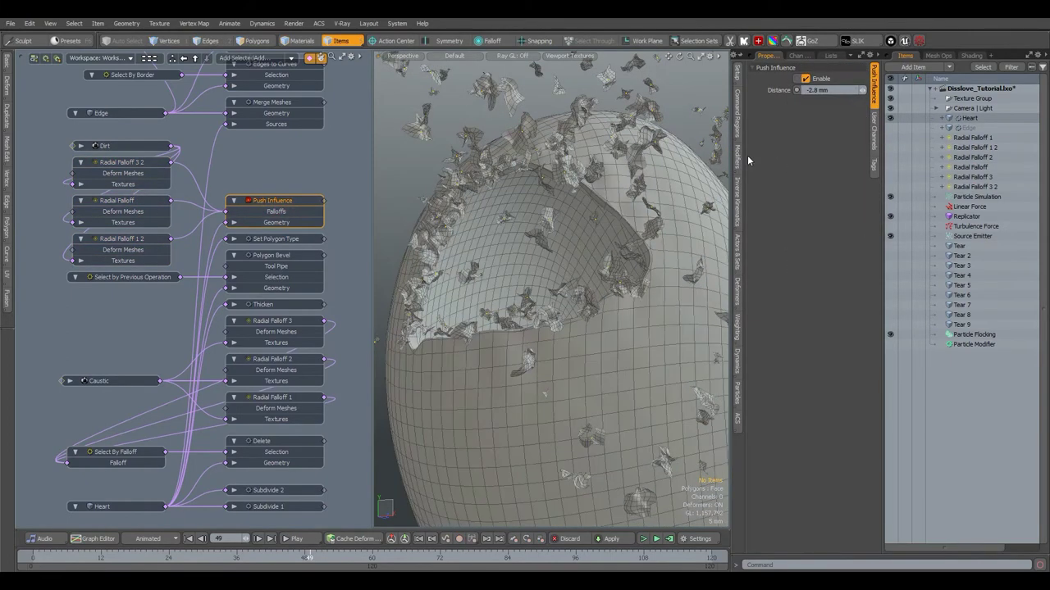
type("-5")
key("Return")
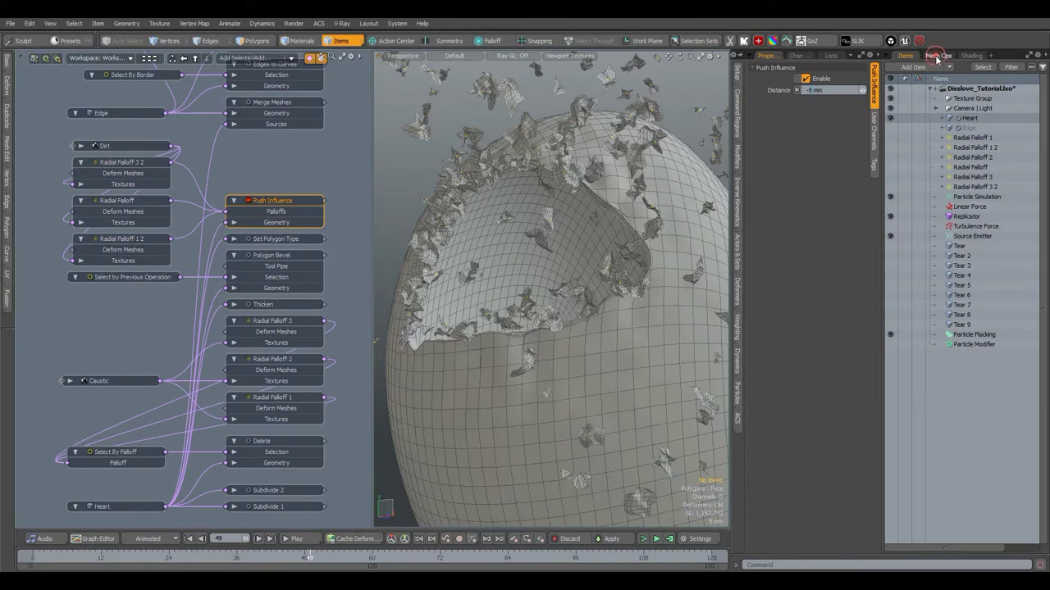
Move Push Influence between Polygon Bevel and Thicken in Heart's operation stack, and turn off the bevel's Offset Even option
left_click(938, 55)
left_click_drag(947, 359, 942, 376)
left_click(943, 361)
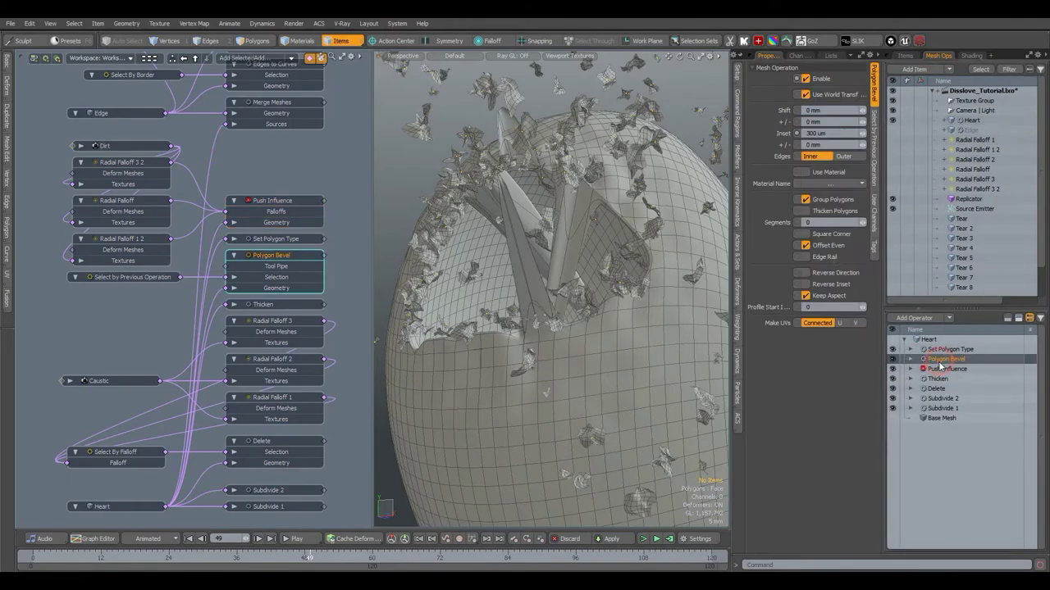
left_click(823, 246)
left_click_drag(620, 234, 586, 236, "alt")
Set the radius of the three duplicated radial falloffs to 40 mm on all axes
left_click(146, 163)
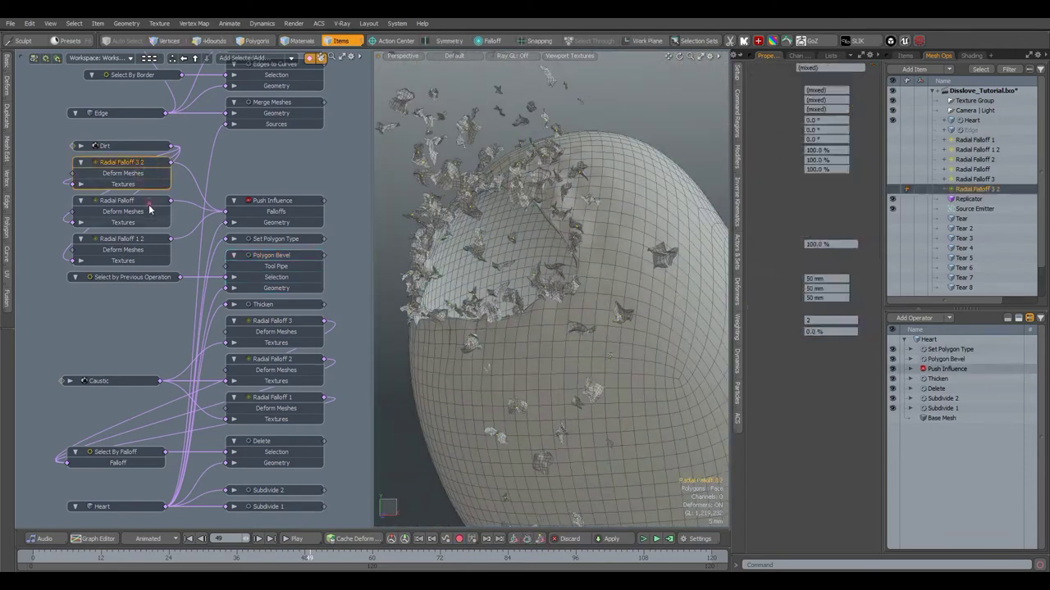
left_click(149, 202, "shift")
left_click(152, 240, "shift")
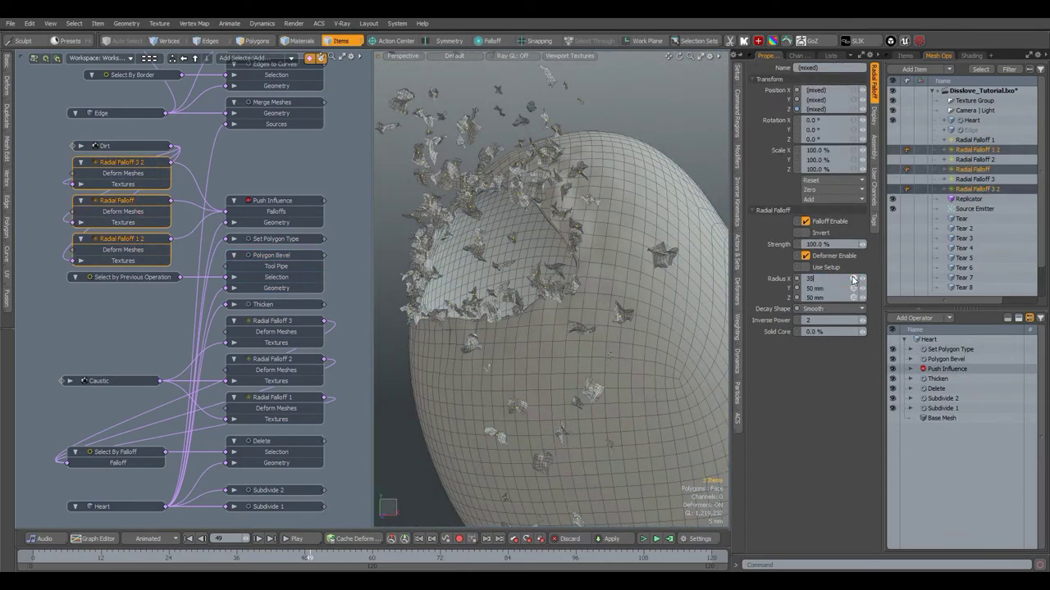
key("Return")
left_click(850, 309)
left_click(850, 315)
left_click_drag(590, 277, 563, 230, "alt")
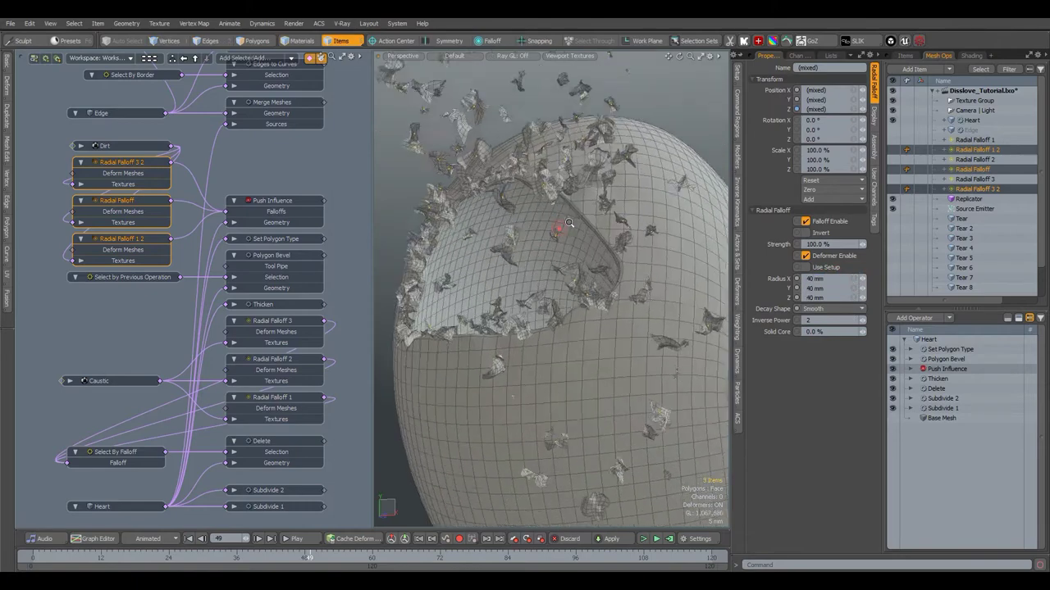
scroll(529, 228, "up", 3)
Set the Dirt texture's size to 2.5 mm on all axes
left_click(145, 147)
left_click(873, 138)
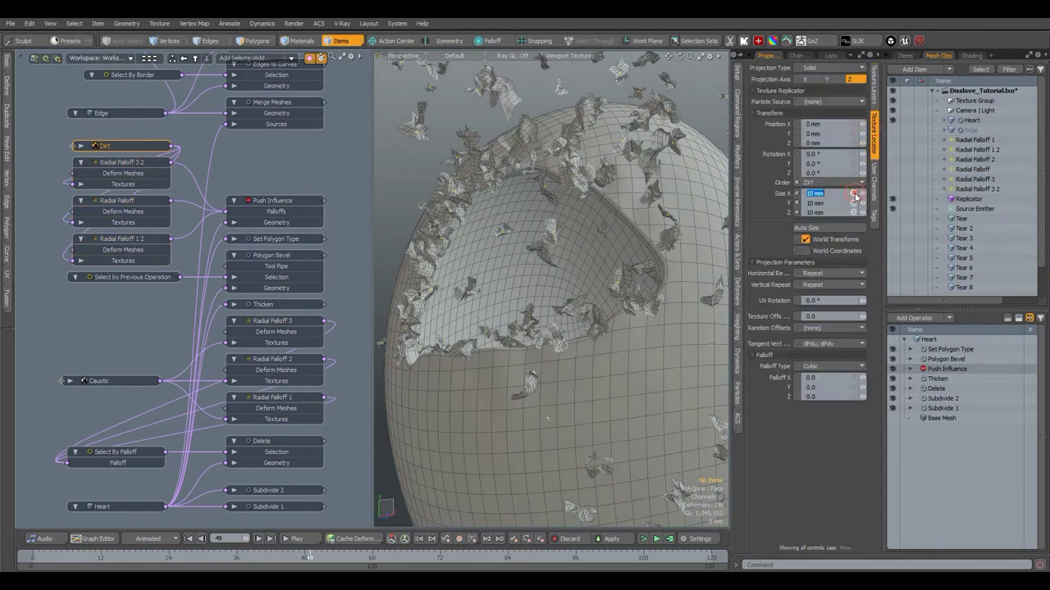
left_click(856, 195)
key("Return")
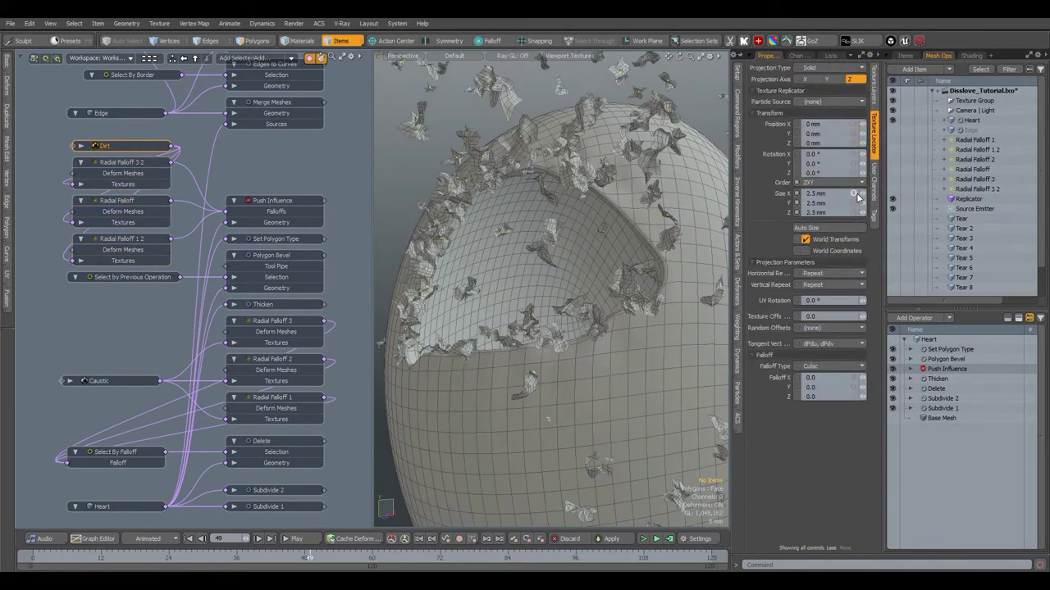
Set the Push Influence distance to -8 mm and check the deformation around the hole
left_click(283, 204)
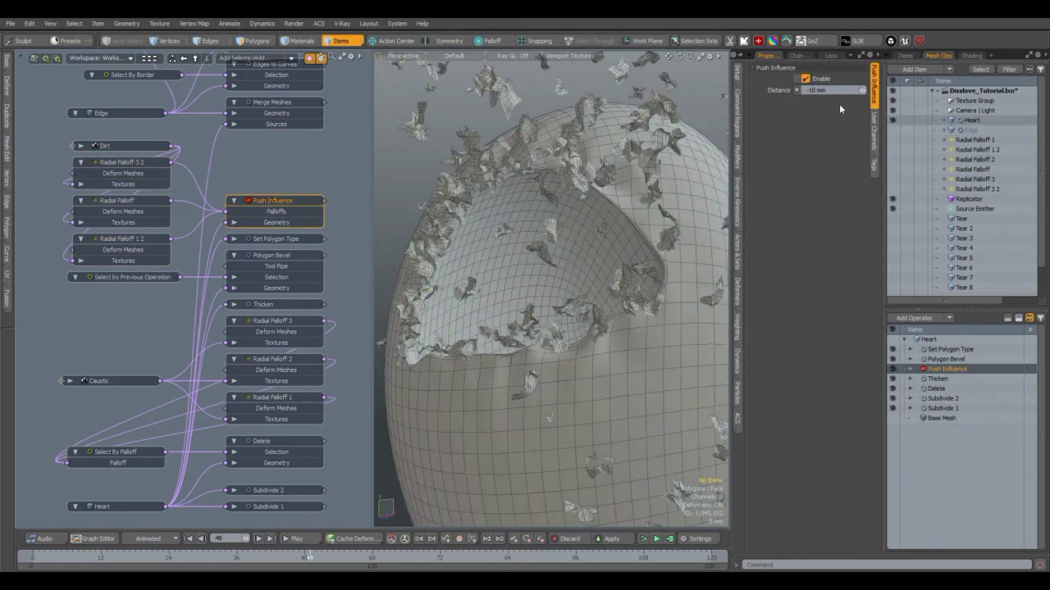
left_click(821, 90)
key("Return")
left_click_drag(648, 187, 560, 195, "alt")
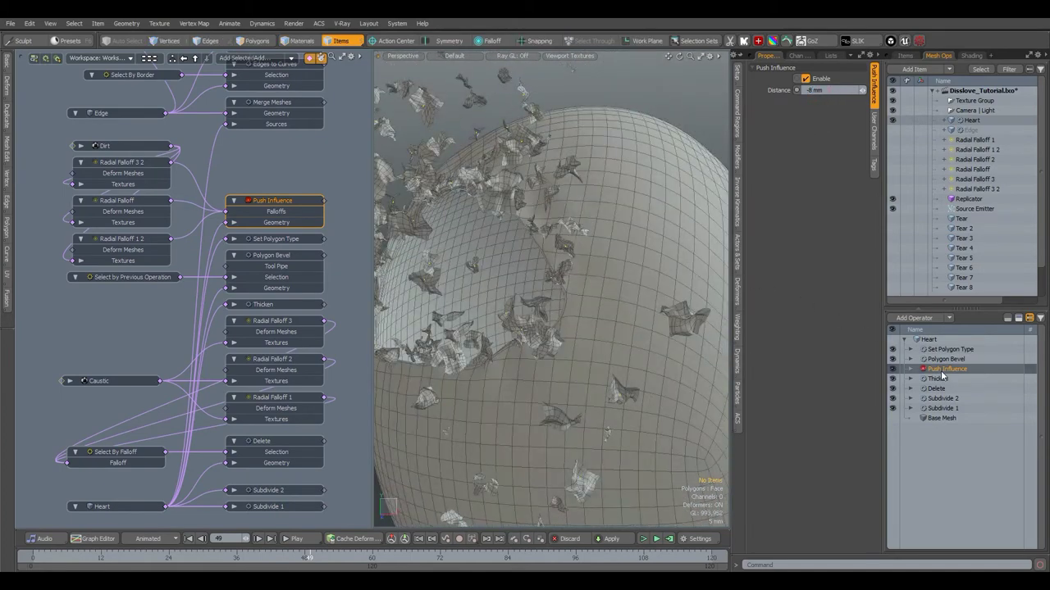
Add a Subdivide operation to the Heart mesh and place its node above Push Influence
left_click(272, 59)
type("subd")
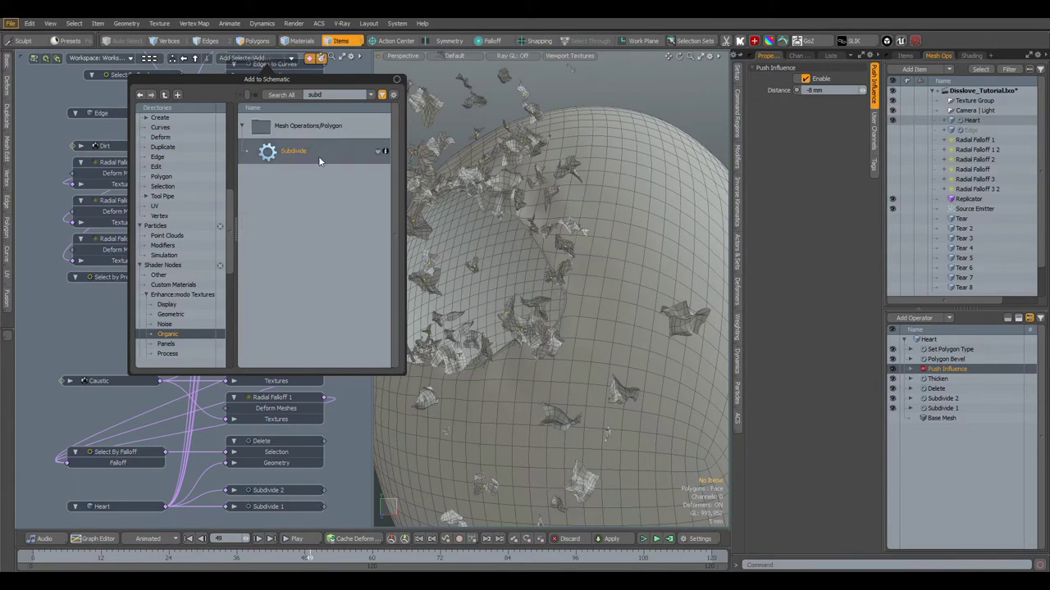
double_click(319, 156)
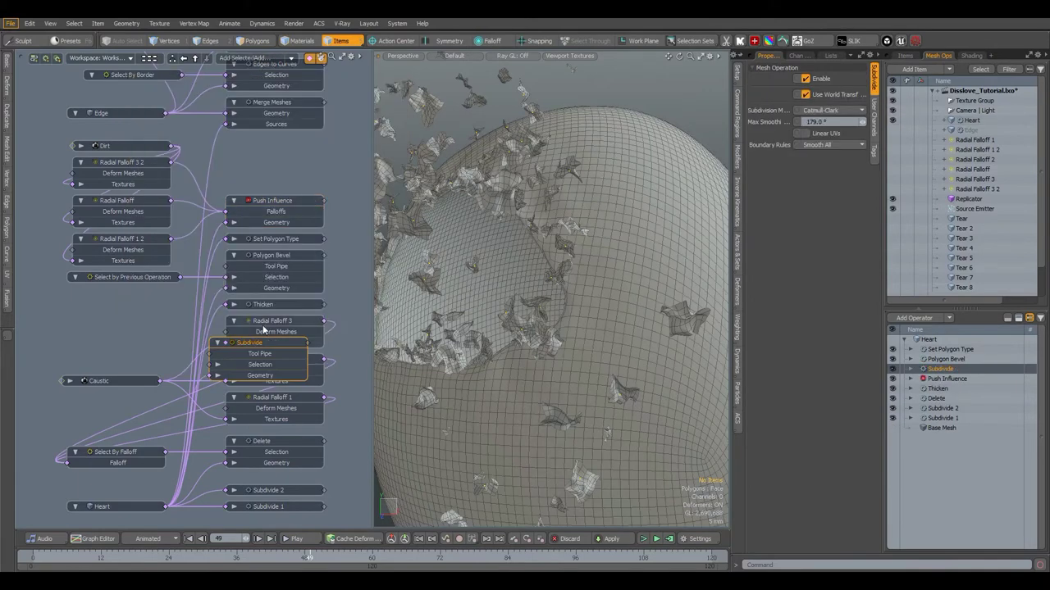
left_click_drag(273, 341, 288, 146)
left_click_drag(305, 109, 158, 491)
left_click(267, 131)
mouse_move(273, 94)
left_mouse_down("alt")
mouse_move(267, 132)
mouse_move(274, 114)
left_mouse_up("alt")
Add a Select By Falloff node, place it above Dirt and link it to the new Subdivide's Selection input
left_click(273, 59)
type("fall")
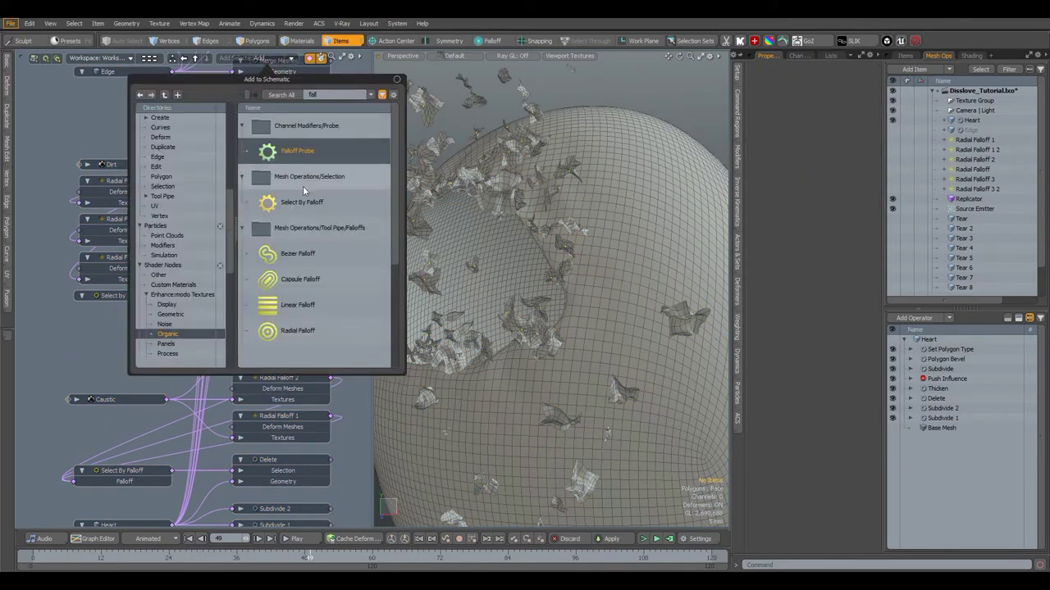
double_click(301, 205)
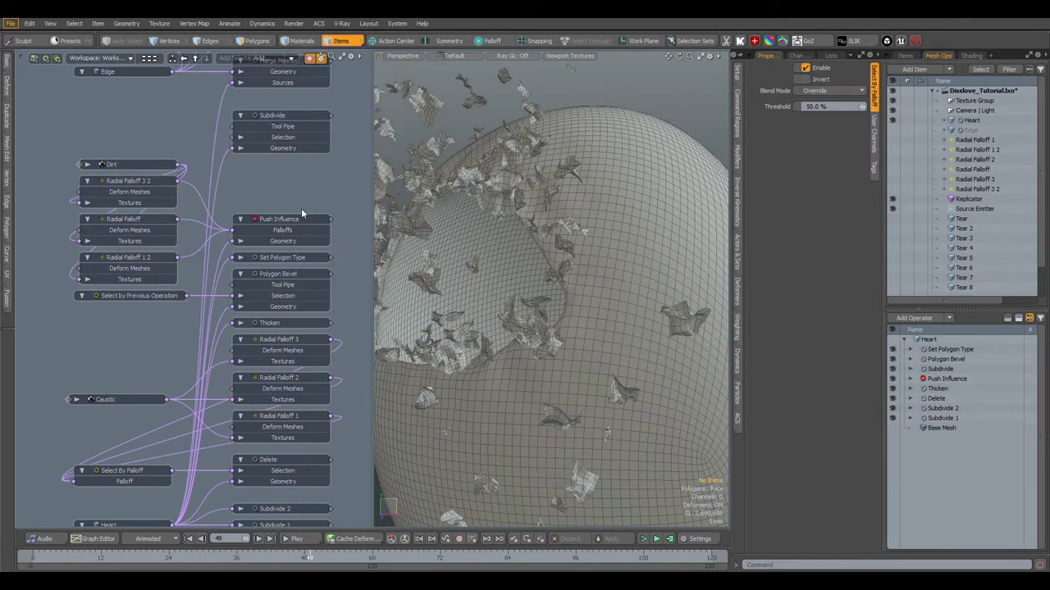
left_click_drag(254, 338, 129, 133)
left_click_drag(238, 142, 238, 138)
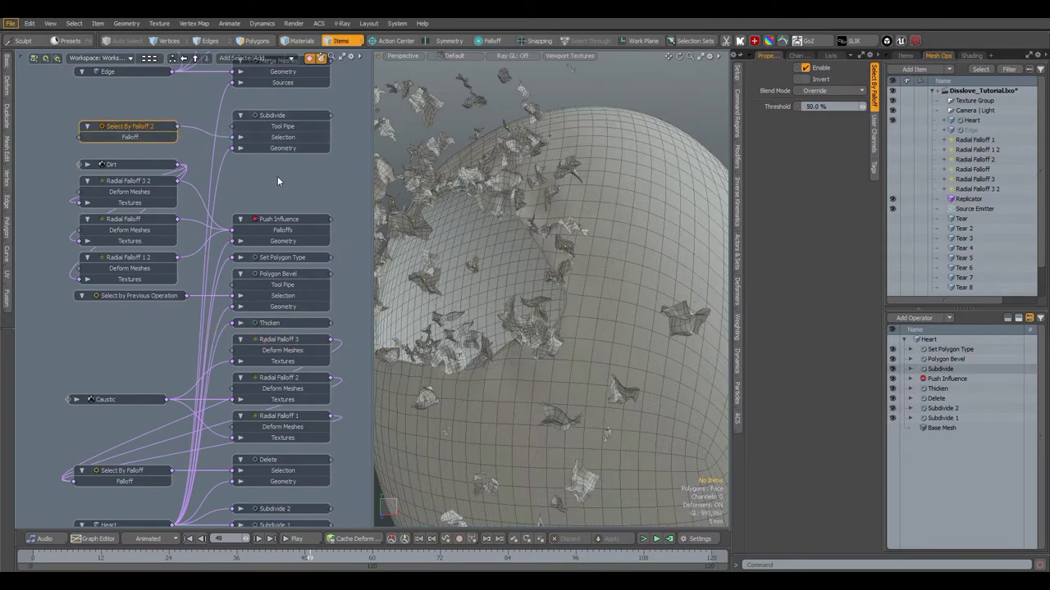
Link the three duplicated radial falloffs to the new Select By Falloff's Falloff input
left_click(277, 176)
left_click_drag(277, 176, 300, 162, "alt")
left_click_drag(42, 166, 103, 124)
left_click(187, 205)
left_click(172, 245, "shift")
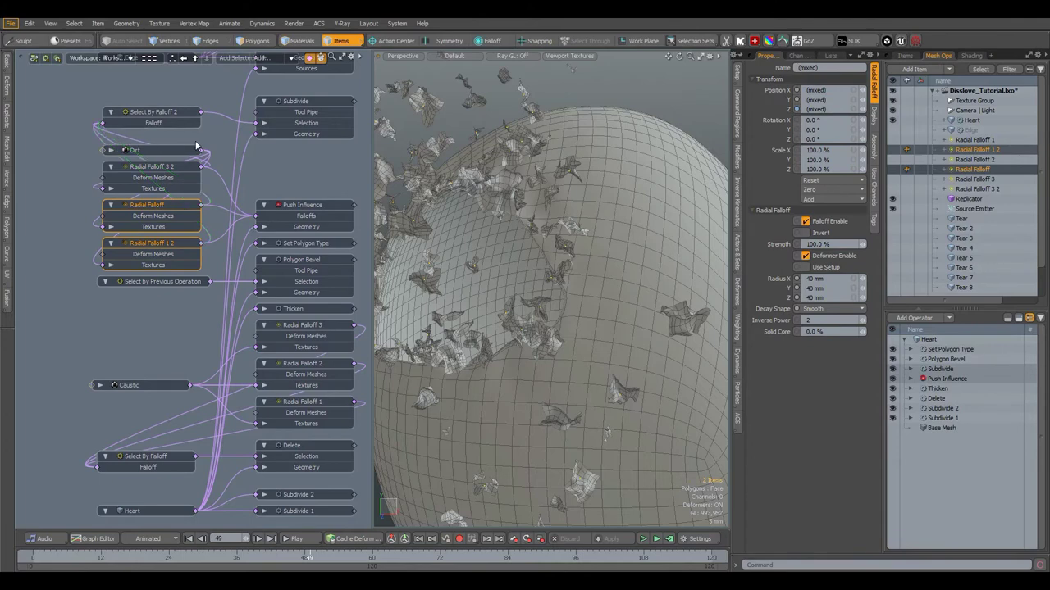
Set the new falloff selection's threshold to 2.5% and move Subdivide between Push Influence and Thicken in the operation stack
left_click(171, 113)
left_click_drag(845, 108, 804, 120)
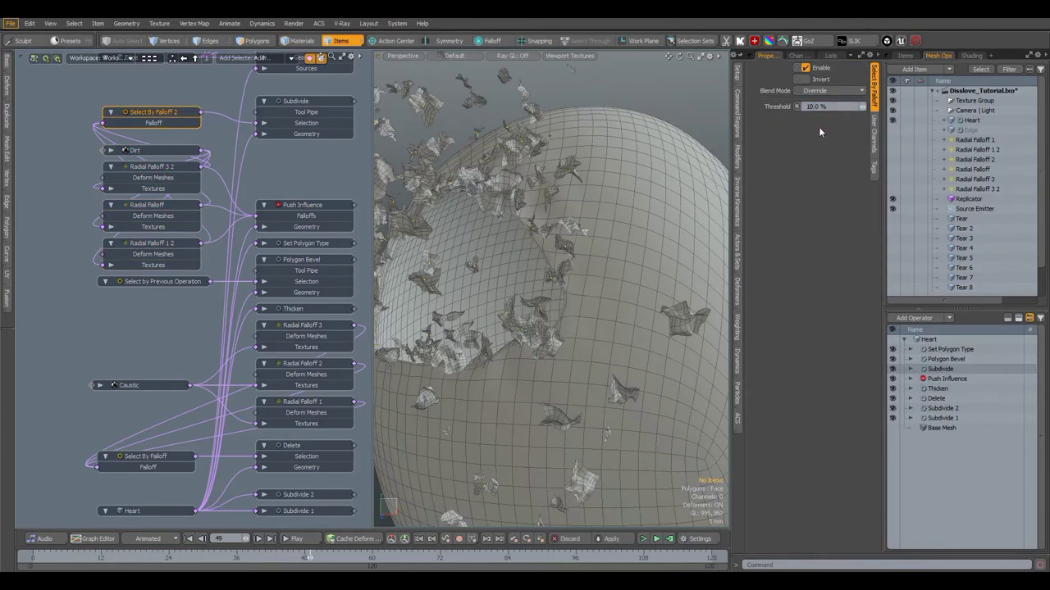
left_click(820, 107)
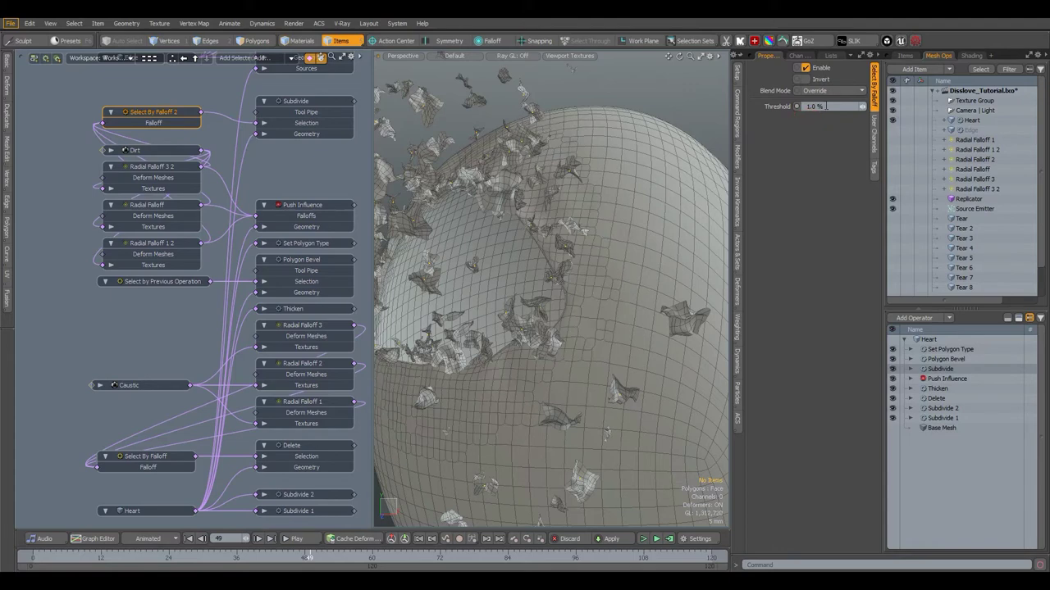
left_click_drag(826, 105, 805, 114)
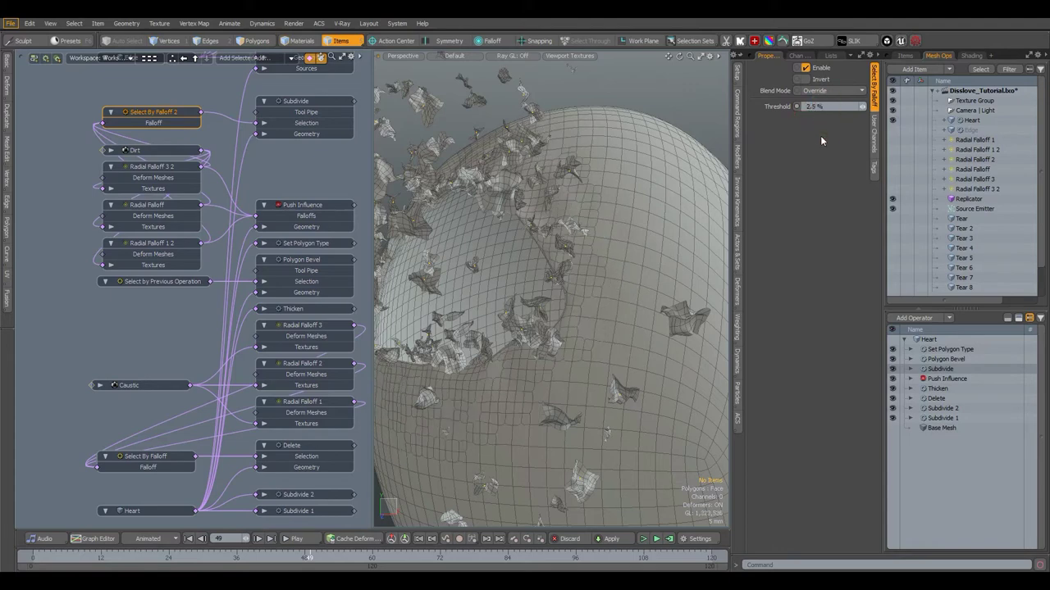
left_click_drag(940, 369, 948, 393)
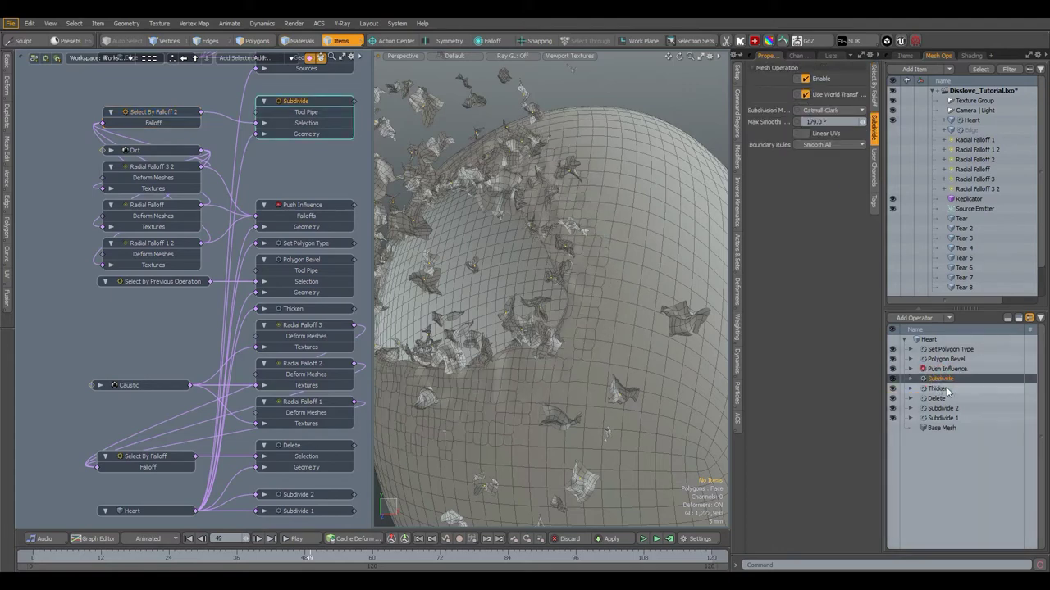
Set the Push Influence distance to -5 mm and check the surface around the heart's holes
left_click_drag(541, 270, 577, 257, "alt")
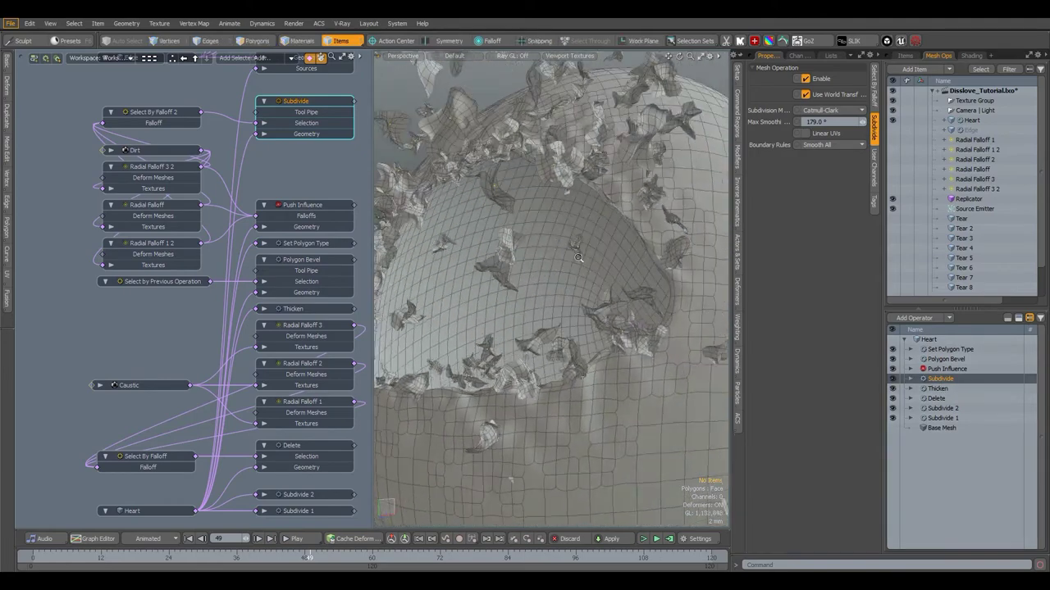
left_click(333, 205)
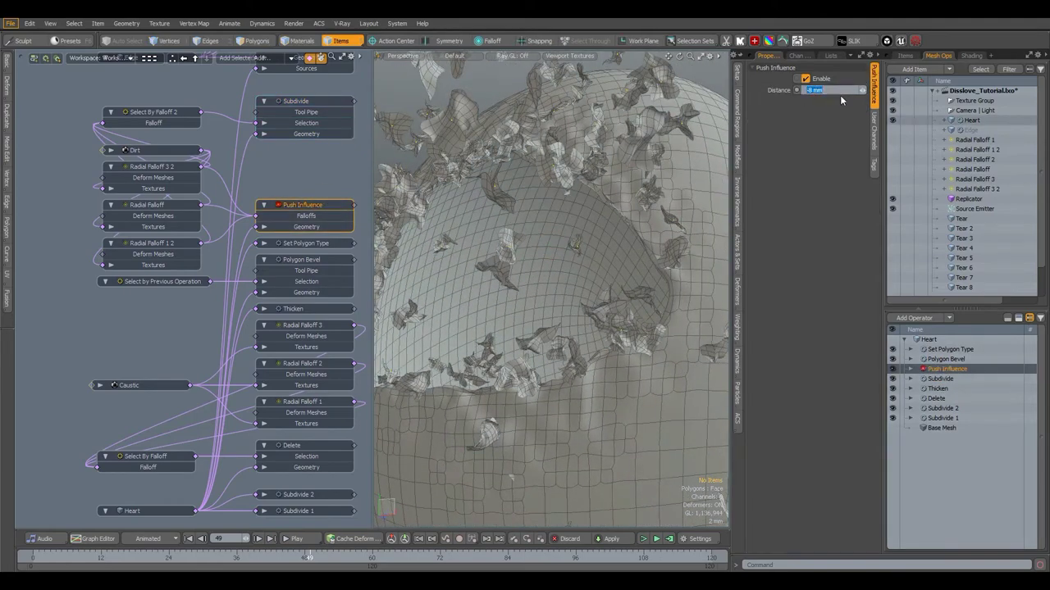
type("-")
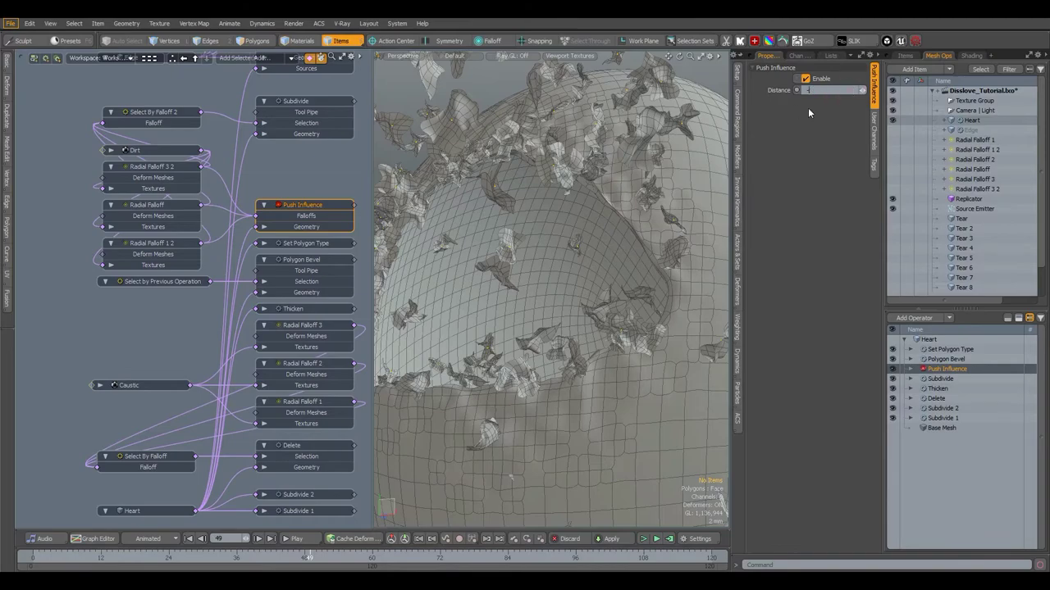
scroll(553, 188, "down", 3)
left_click_drag(553, 187, 598, 199, "alt")
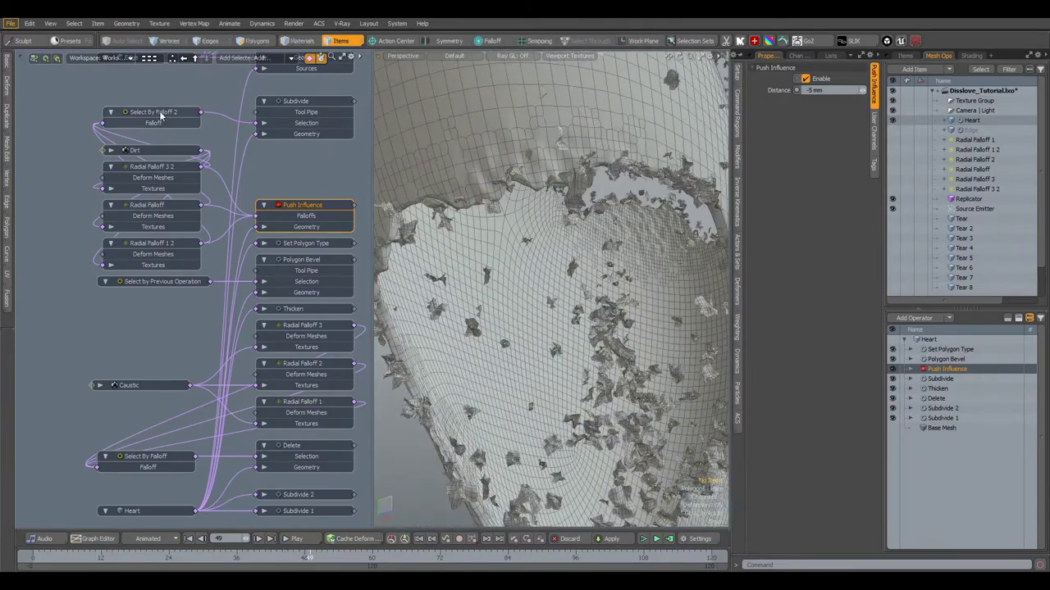
Set the threshold of Select By Falloff 2 to 1%
left_click(163, 113)
left_click(826, 155)
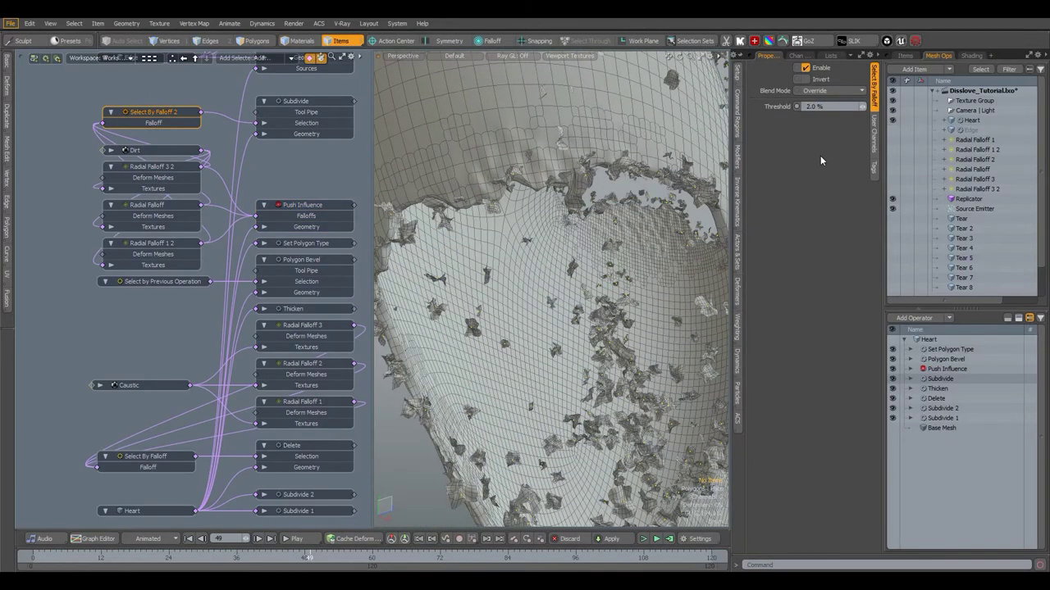
left_click_drag(656, 180, 801, 128, "alt")
left_click(824, 107)
type("1")
left_click(811, 170)
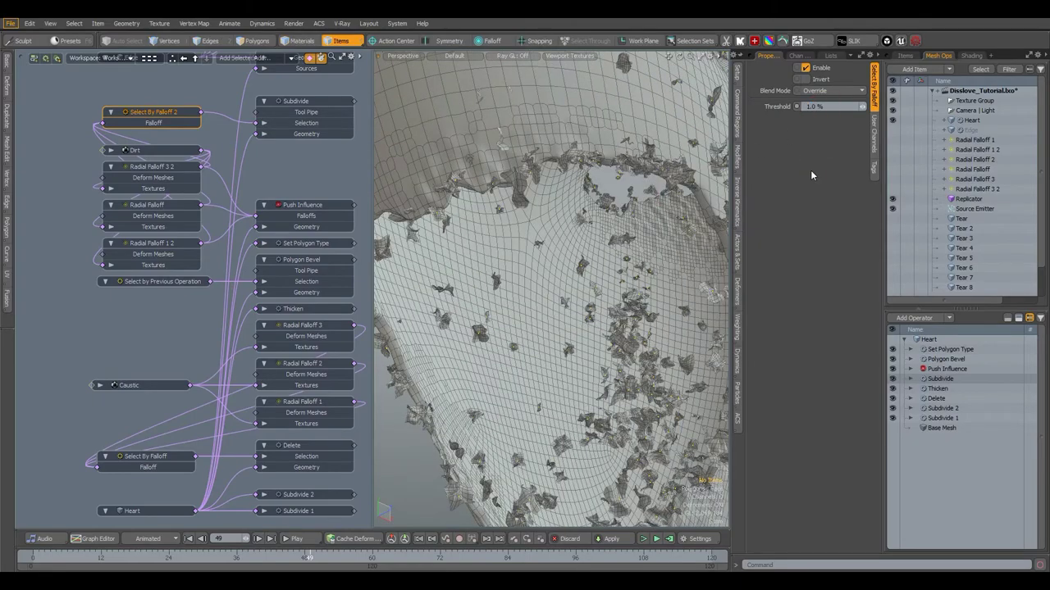
scroll(578, 212, "down", 4)
left_click_drag(576, 215, 523, 313, "alt")
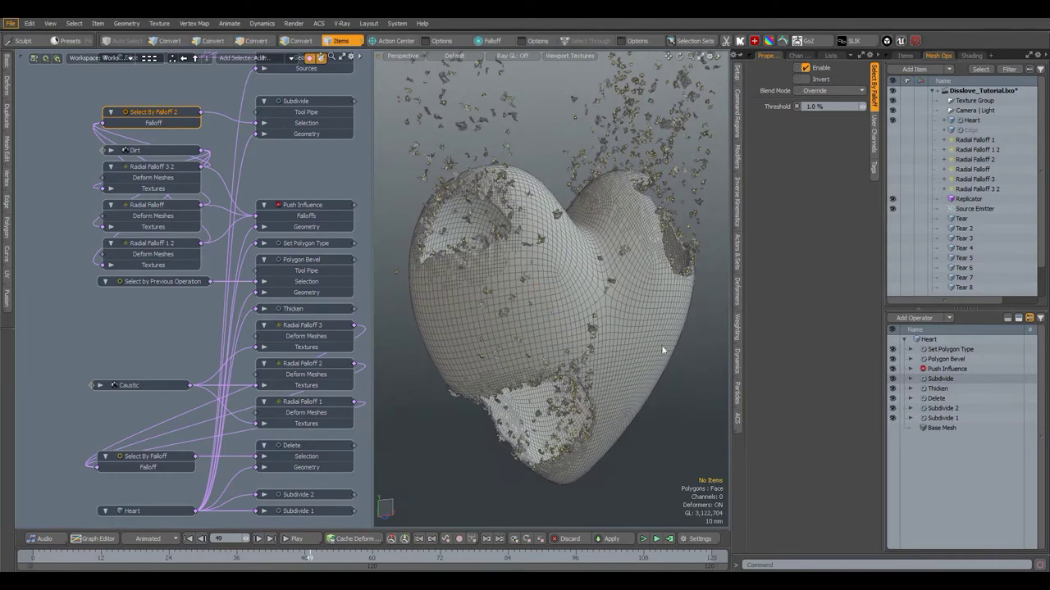
Open a render Preview window, position it over the viewport and minimize it
key("F8")
left_click_drag(858, 316, 391, 311)
left_click_drag(284, 114, 533, 153)
left_click_drag(639, 146, 751, 60)
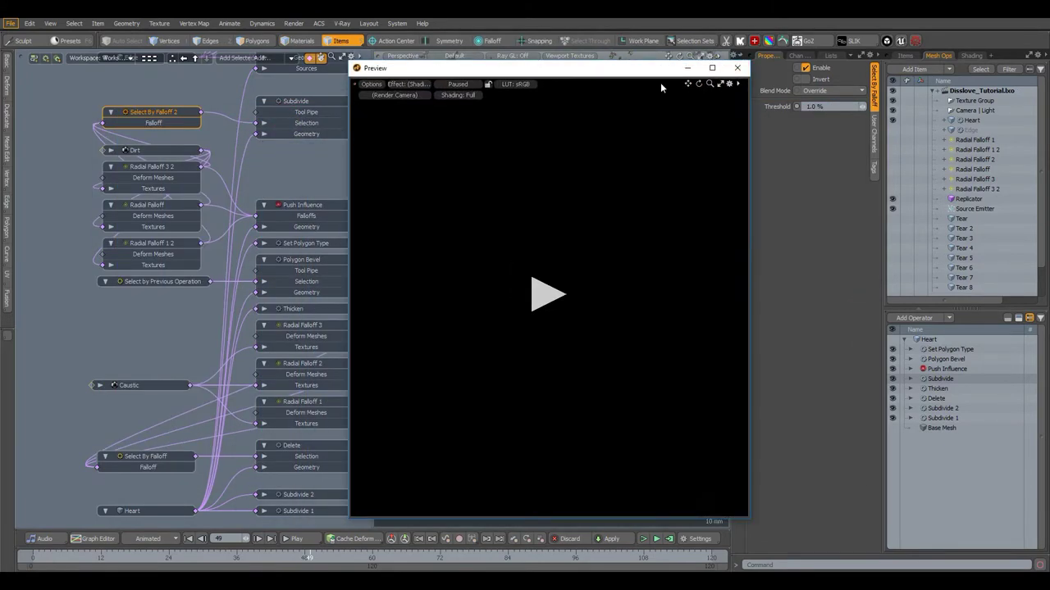
left_click(688, 68)
Look through the render camera in the 3D view and fit the view to the Heart mesh
key("KP_Decimal")
left_click(551, 331)
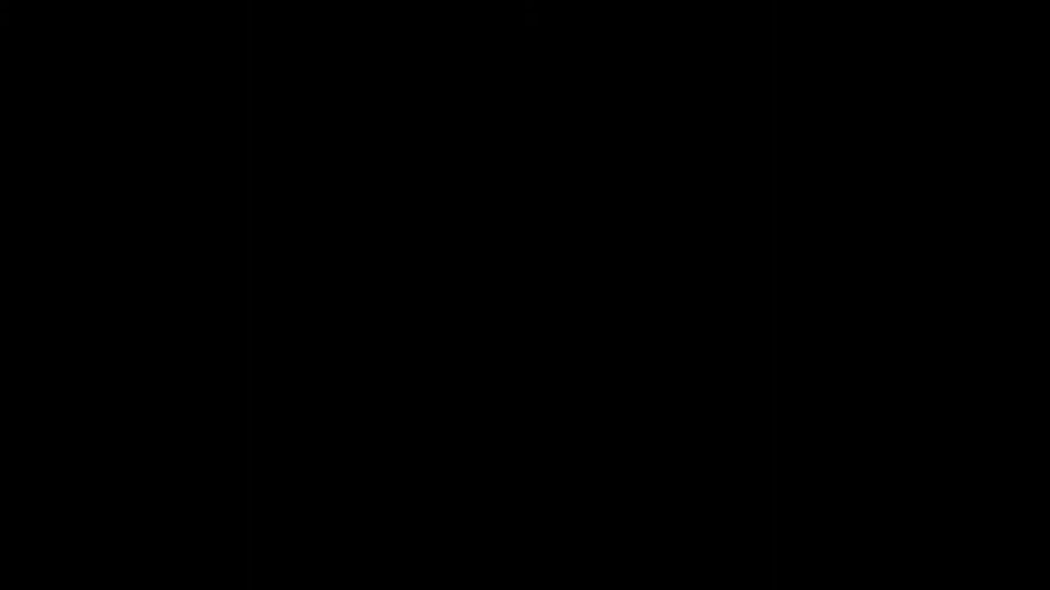
key("shift+a")
key("shift+a")
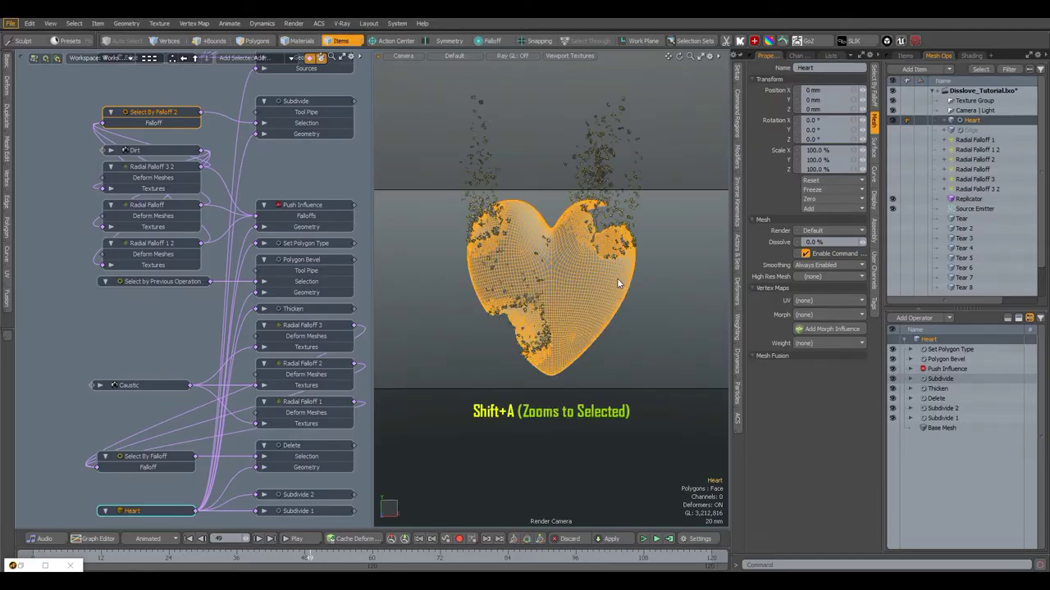
Set the render frame size to 900 by 1200 pixels and adjust the camera framing around the heart
left_click(971, 56)
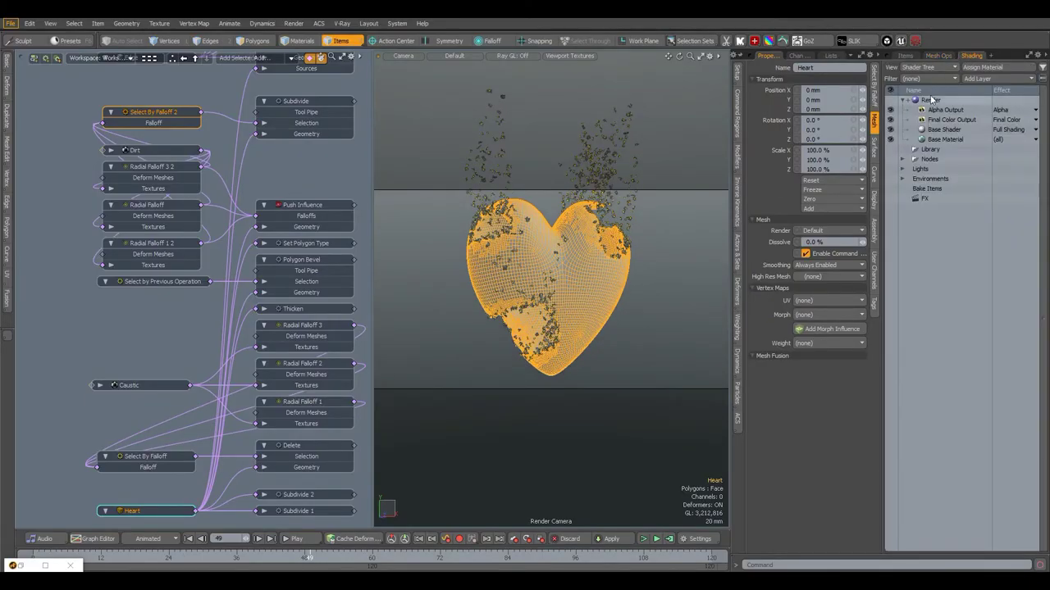
left_click(931, 100)
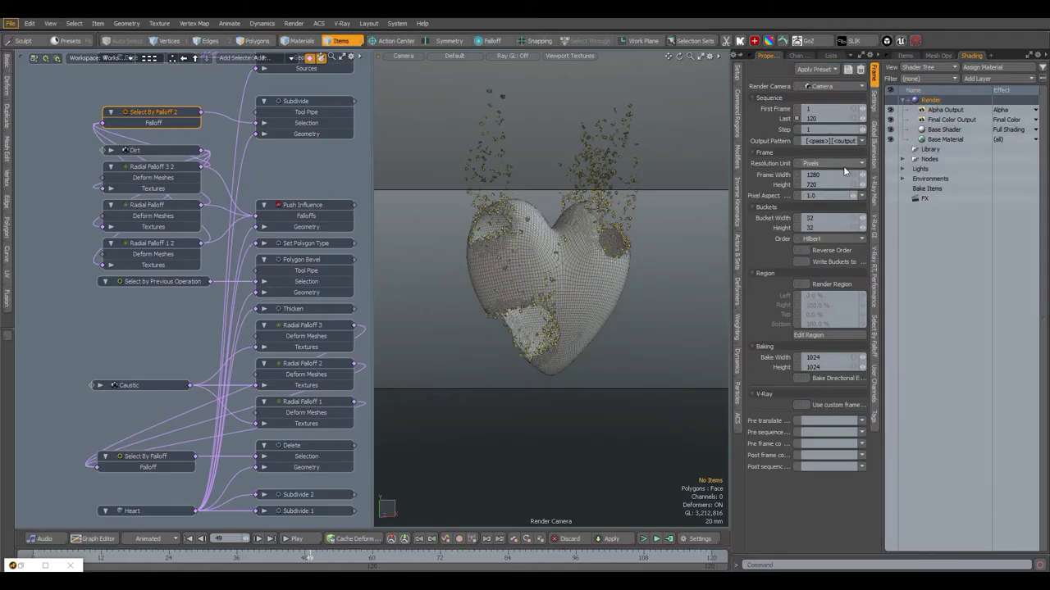
double_click(818, 185)
type("1200")
key("Return")
left_click(832, 175)
type("90")
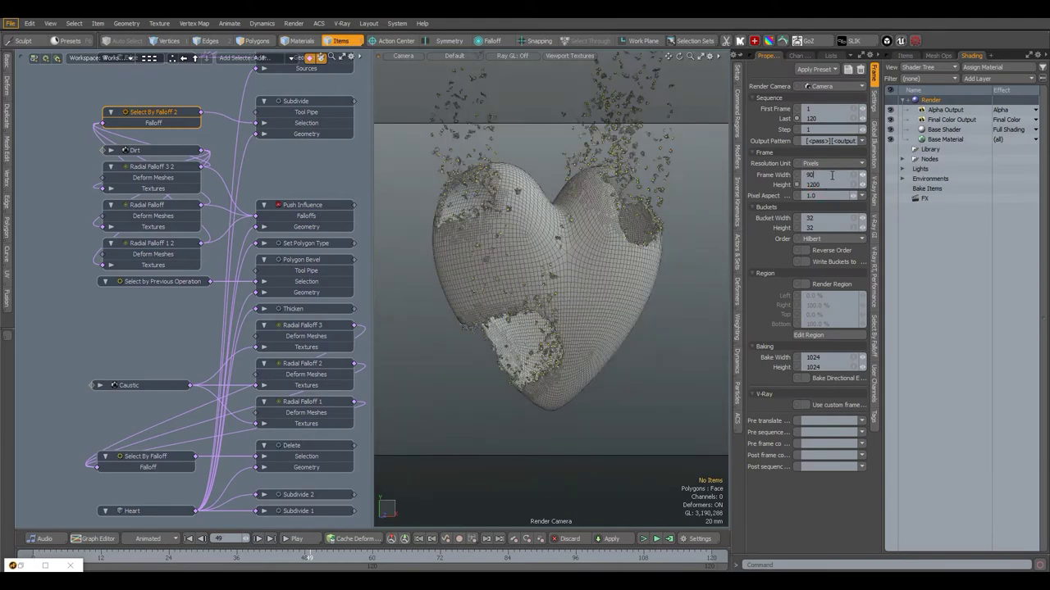
type("0")
key("Return")
scroll(554, 250, "down", 2)
left_click_drag(554, 248, 560, 305, "alt+shift")
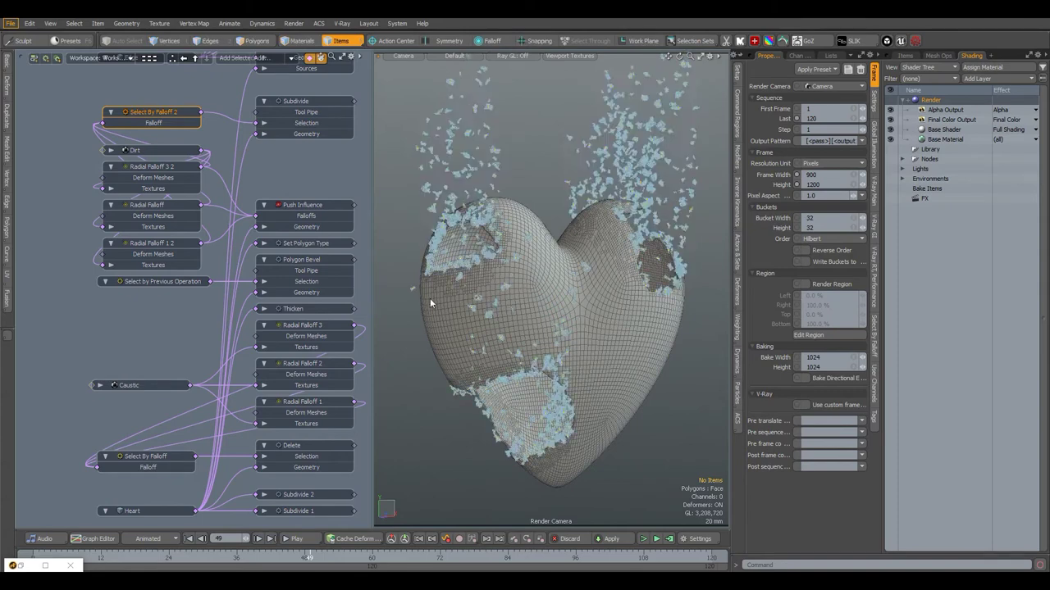
Restore the render preview, set indirect samples to 256 and enable environment importance sampling with 512 samples
left_click(15, 564)
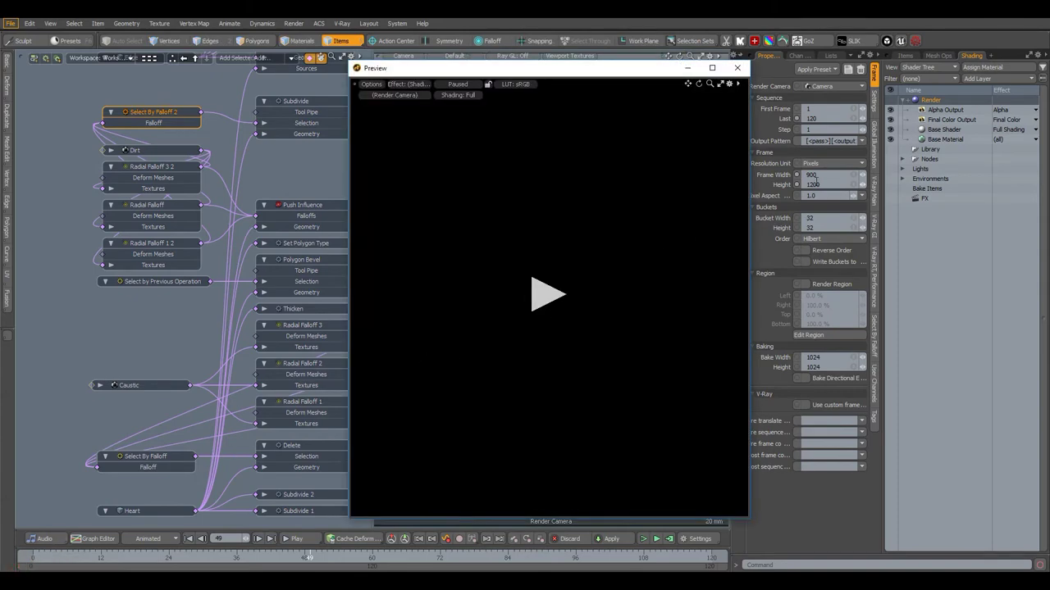
left_click(876, 152)
left_click(857, 166)
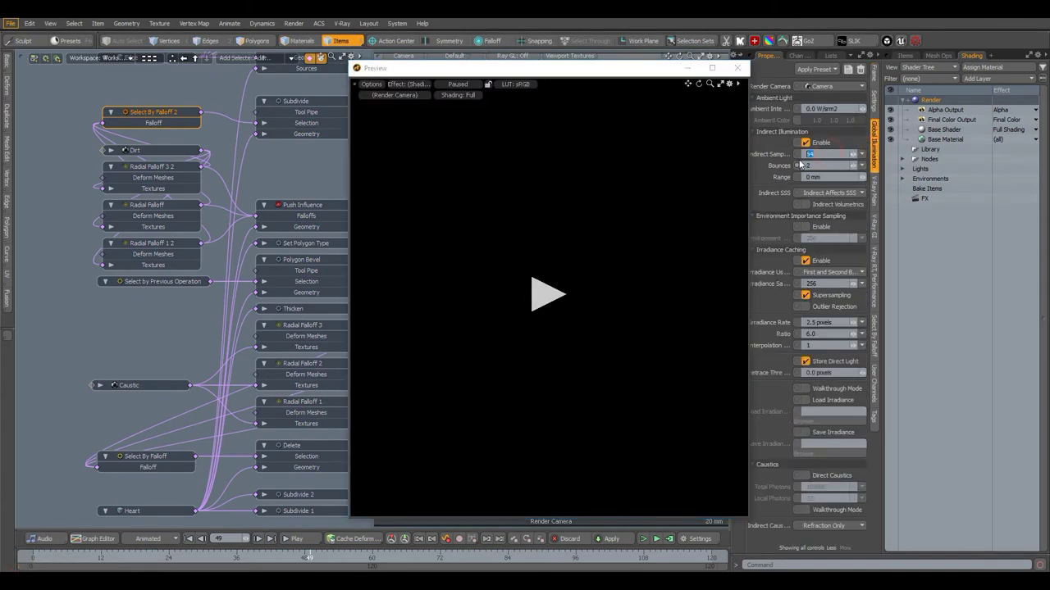
left_click(805, 227)
left_click(830, 271)
left_click(833, 274)
Set direct light samples to 256, reflection and refraction depth to 16, enable Boost Importance, and set convergence to 100% with maximum render time 0
left_click(875, 105)
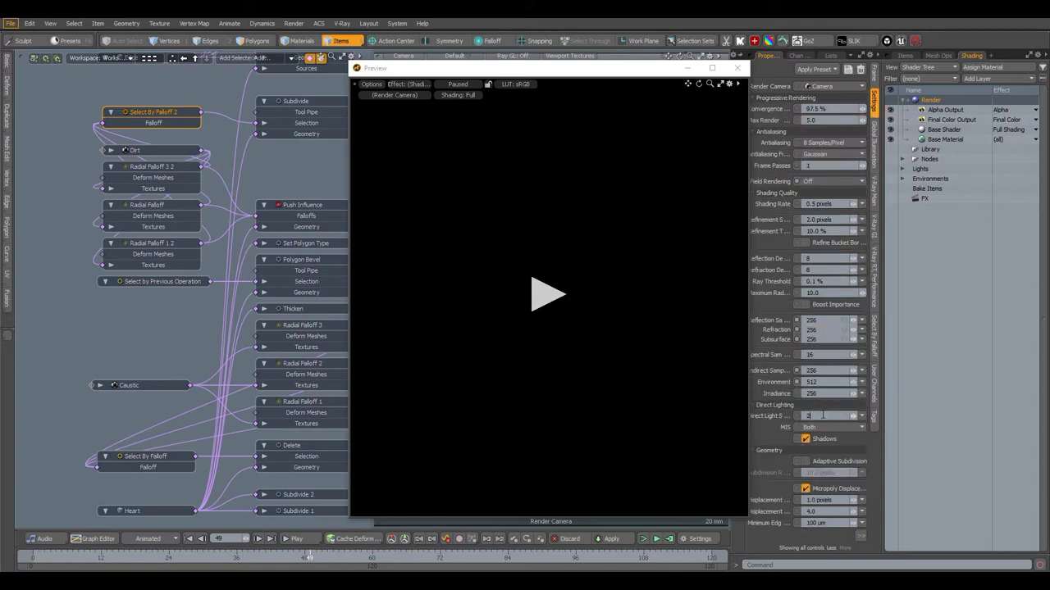
left_click(815, 304)
left_click(825, 109)
type("100")
left_click(824, 120)
type("0")
key("Return")
Set antialiasing to 32 samples per pixel, run the preview render and minimize its window
left_click(829, 144)
left_click(836, 165)
left_click(547, 296)
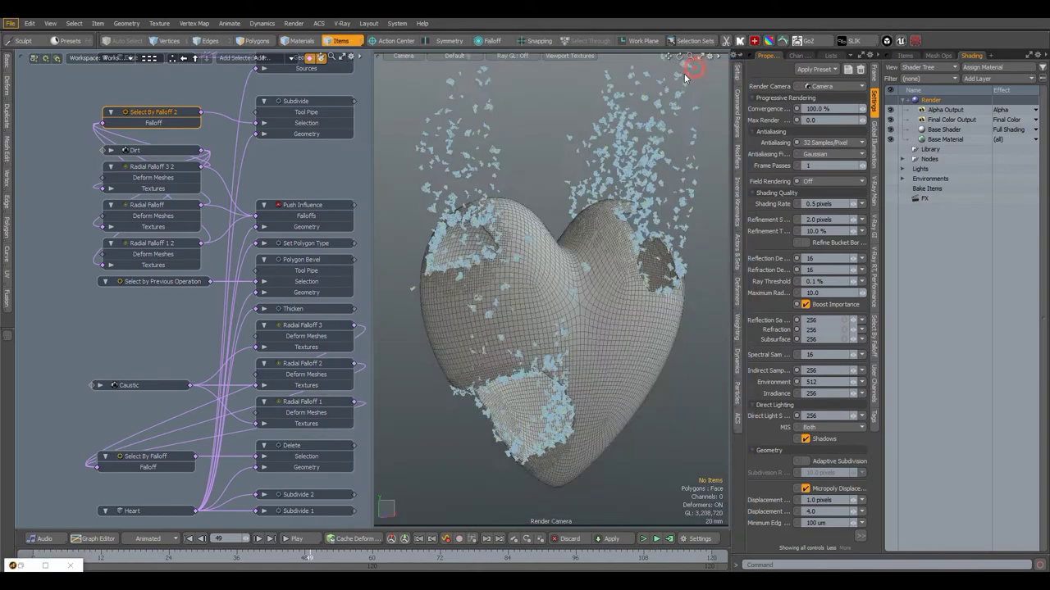
left_click(687, 68)
Try a Dirt texture size of 100 mm in X, 2.5 mm in Y and 250 mm in Z
left_click_drag(449, 282, 551, 283, "ctrl+alt")
key("3")
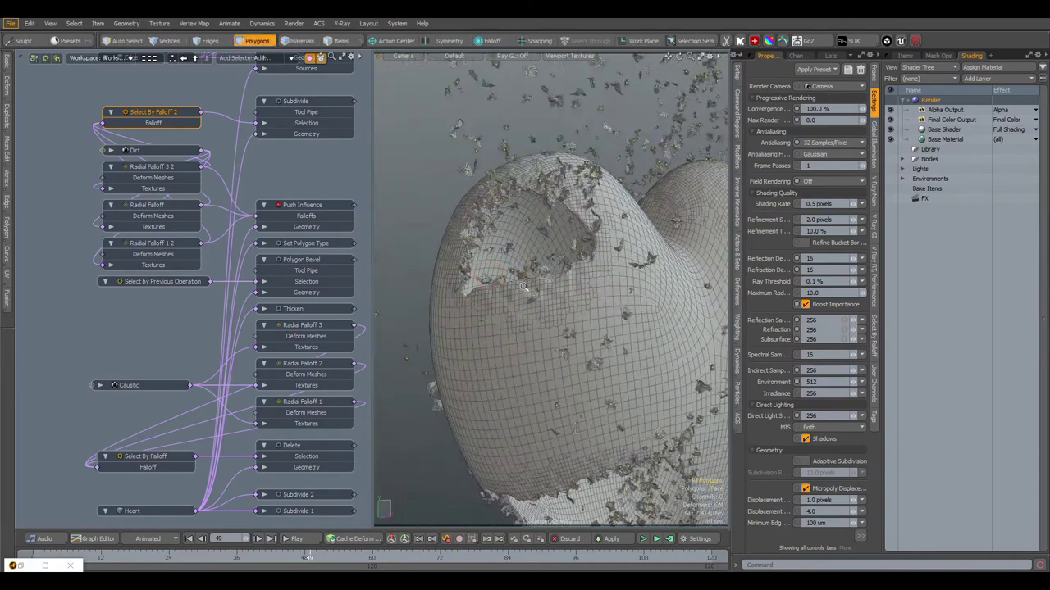
left_click(160, 152)
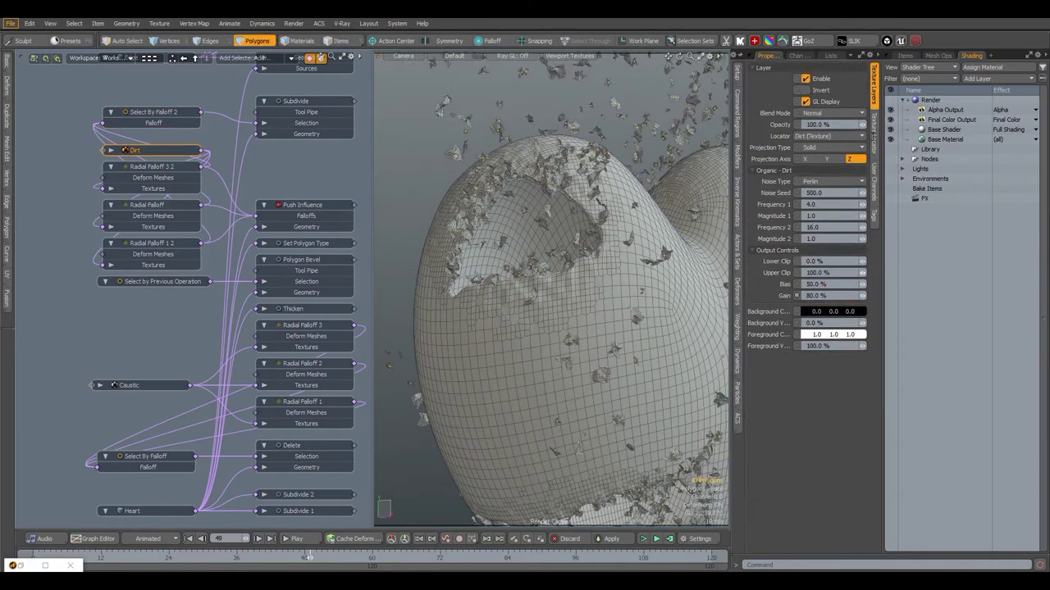
left_click(875, 138)
left_click(832, 204)
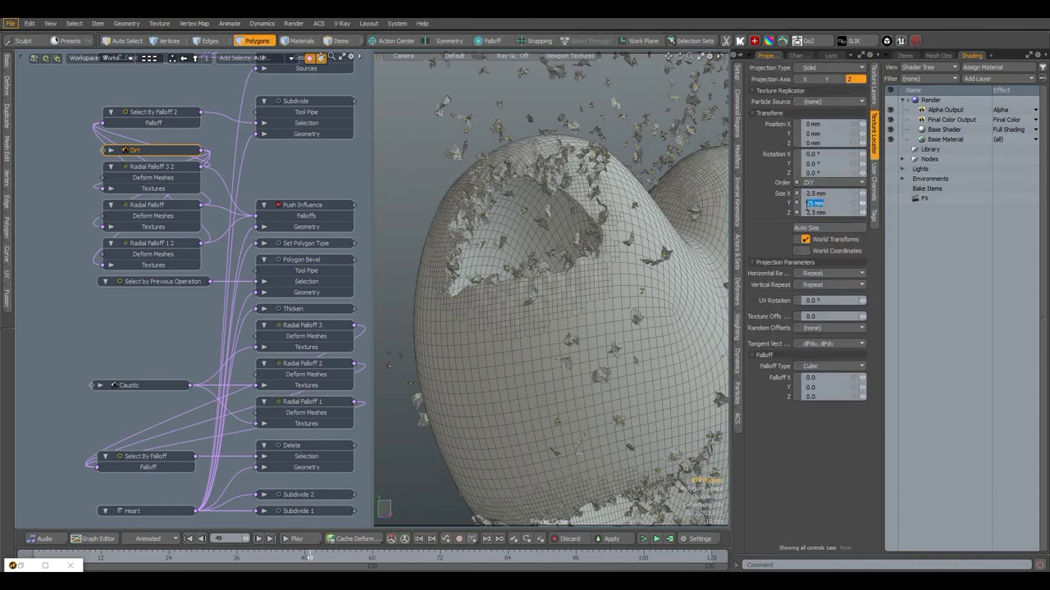
left_click(817, 205)
left_click(825, 194)
type("100")
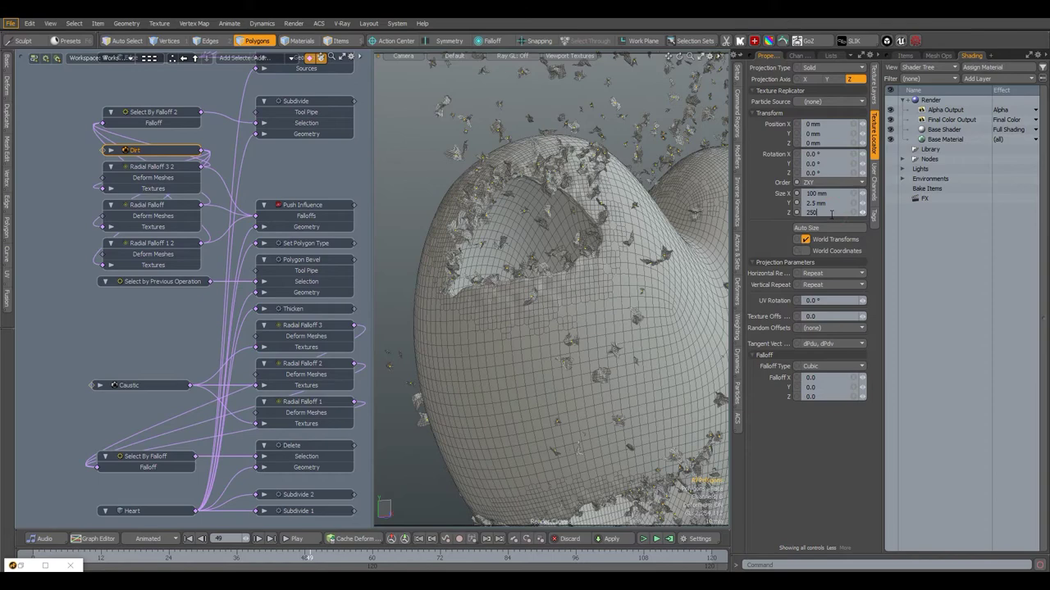
key("Return")
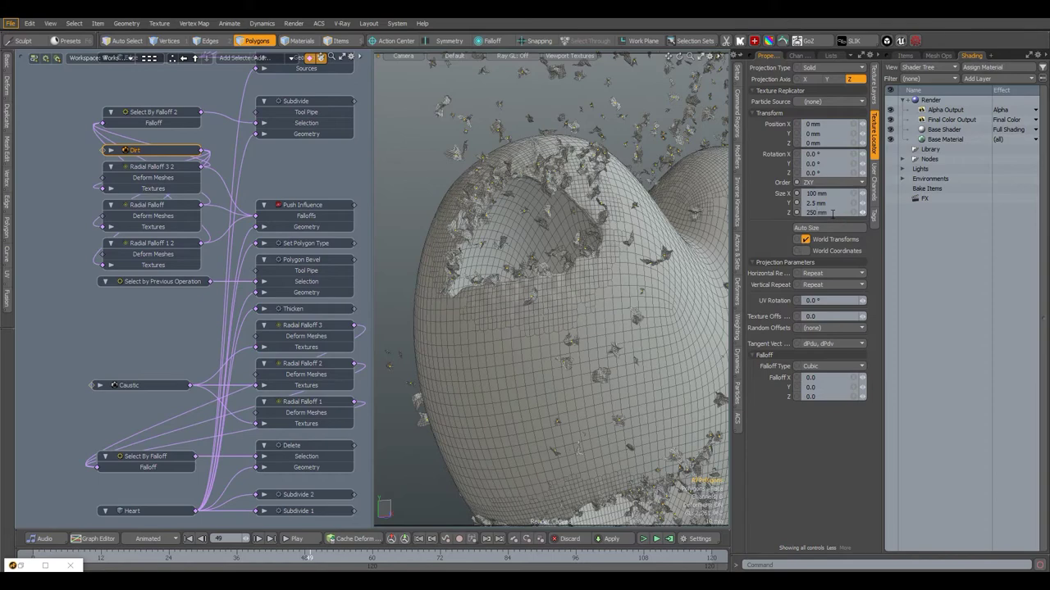
Try setting the Dirt texture's Frequency 1 to 10 and Bias to 25%
left_click(874, 85)
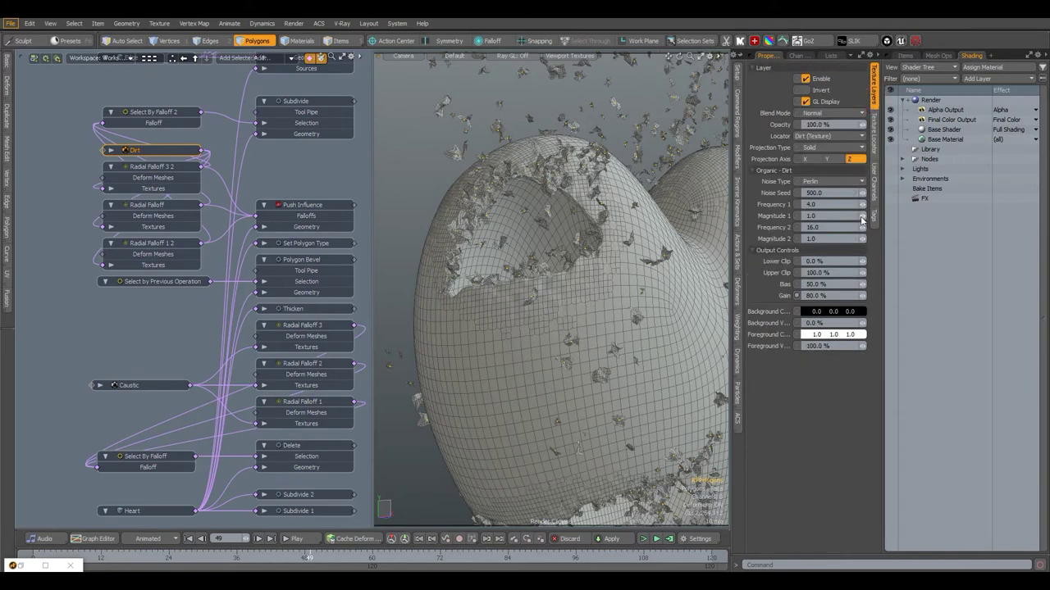
double_click(835, 205)
type("10")
key("Return")
double_click(833, 285)
type("25")
key("Return")
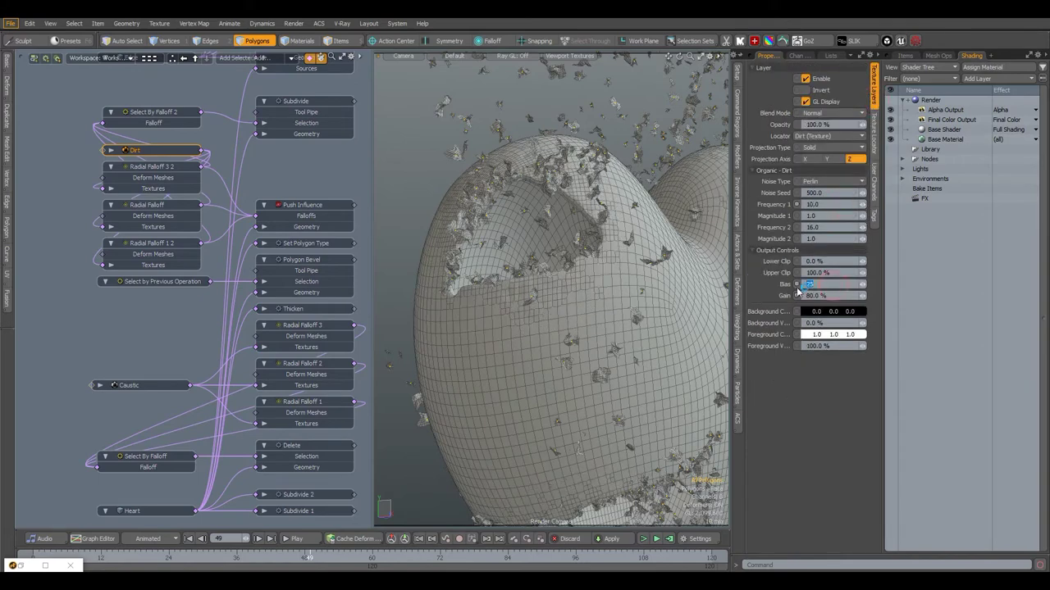
Try a uniform Dirt texture size of 250 mm on all three axes
left_click(875, 131)
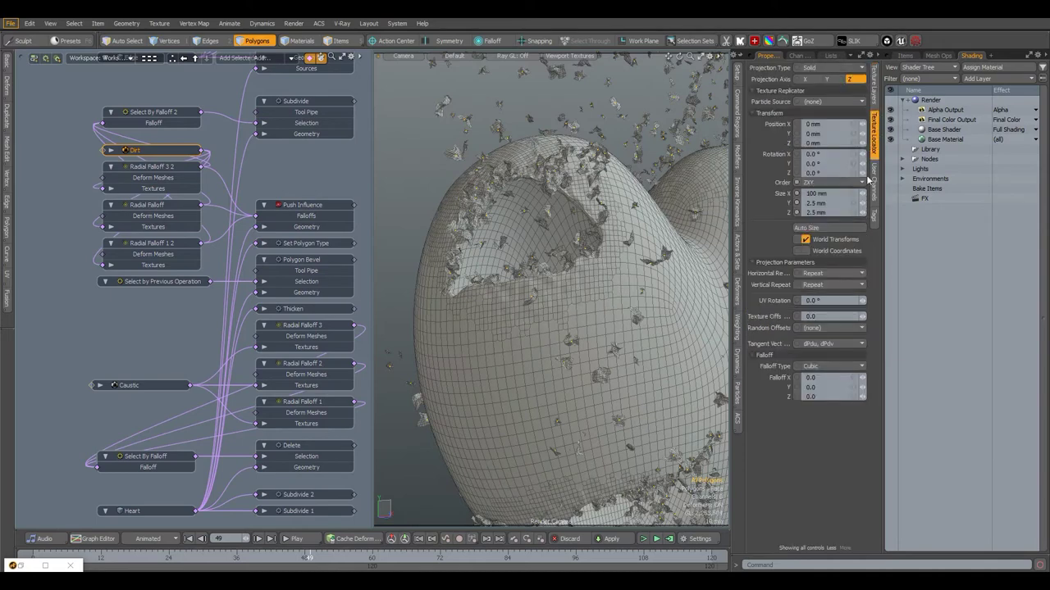
left_click(854, 196)
type("5")
left_click(856, 196)
type("100")
key("Return")
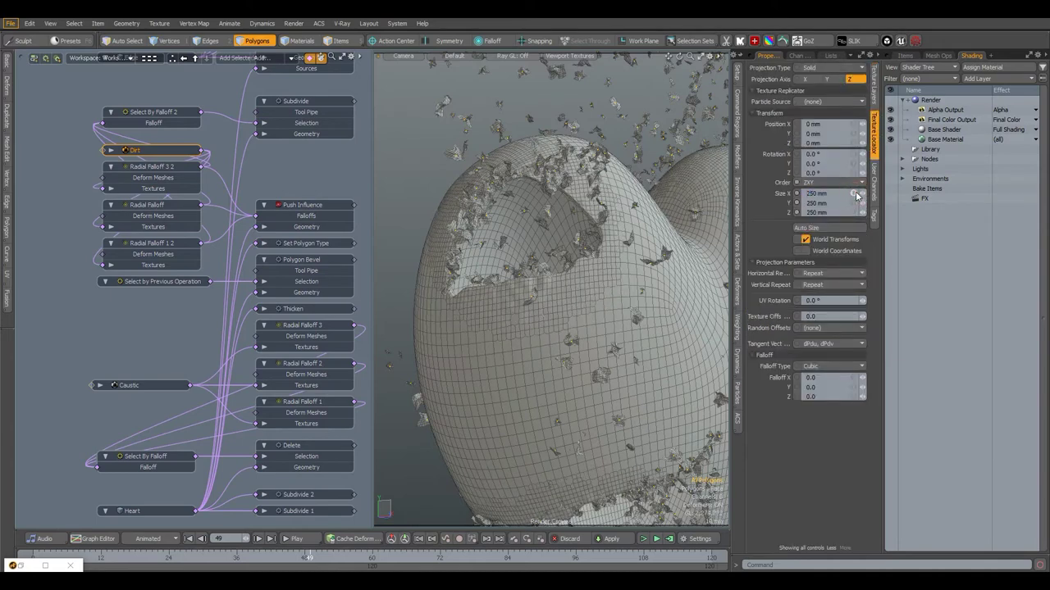
Delete the Dirt texture and add an organic Cellular texture to the schematic in its place
key("Delete")
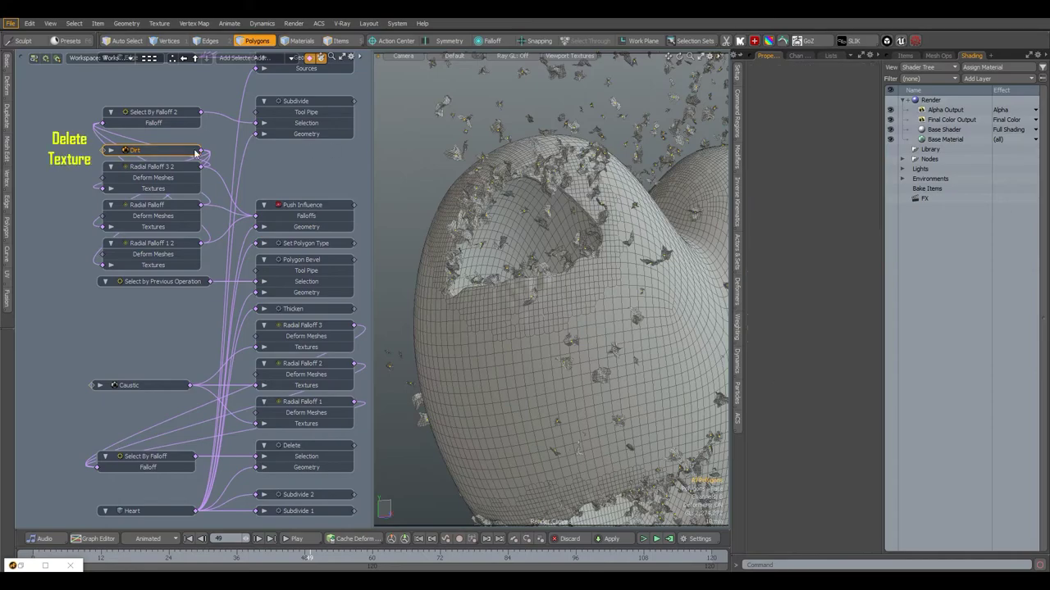
key("Delete")
left_click(278, 61)
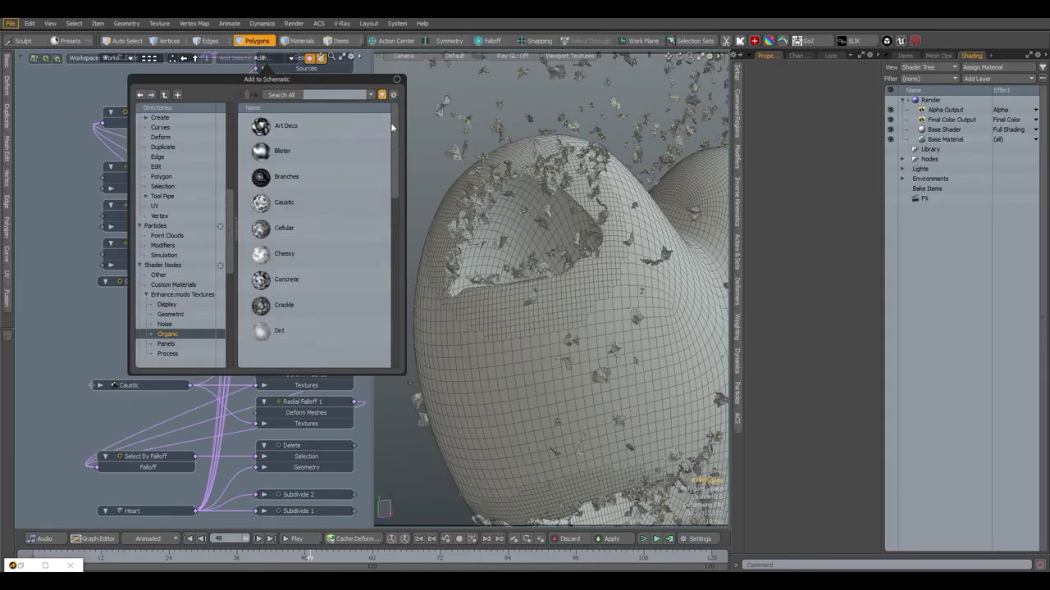
left_click_drag(392, 126, 396, 164)
double_click(285, 152)
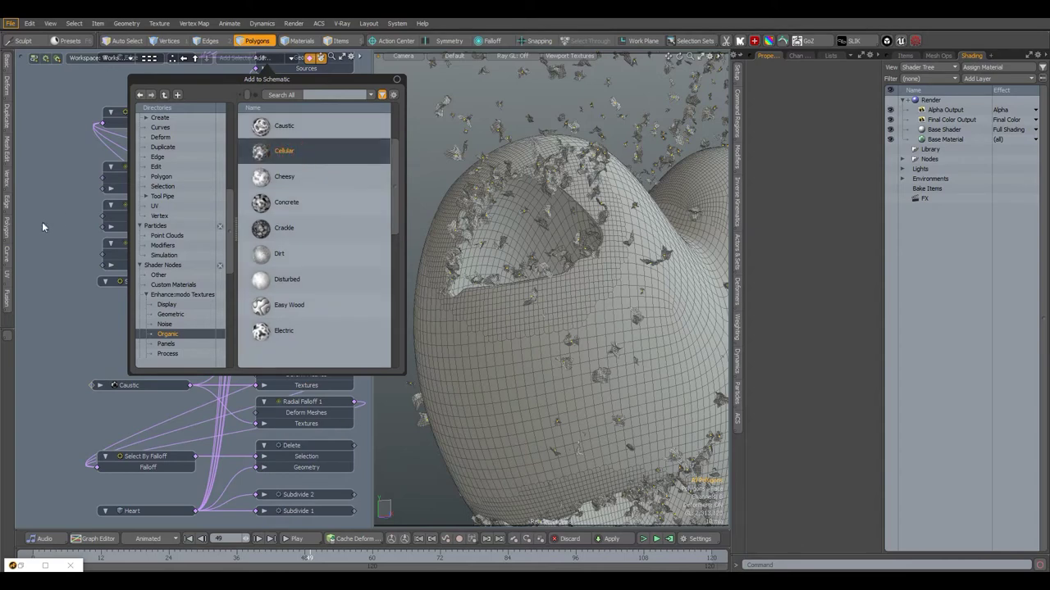
left_click(42, 223)
Link the Cellular texture to the Textures inputs of the three duplicated radial falloffs and collapse its node beneath Select By Falloff 2
left_click_drag(113, 226, 172, 108)
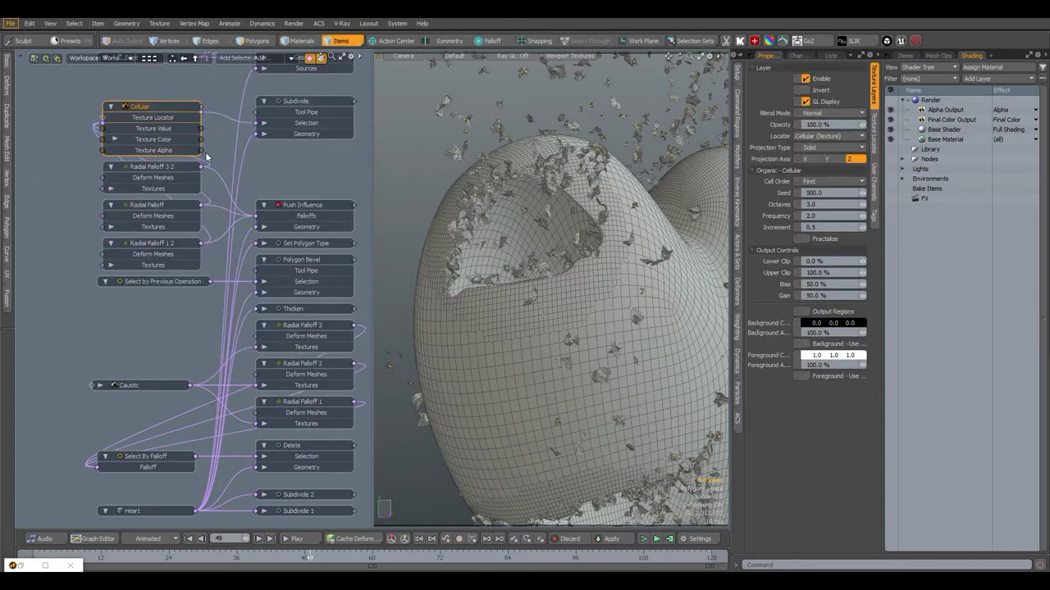
left_click_drag(87, 169, 170, 264)
left_click_drag(102, 189, 149, 150)
left_click(111, 108)
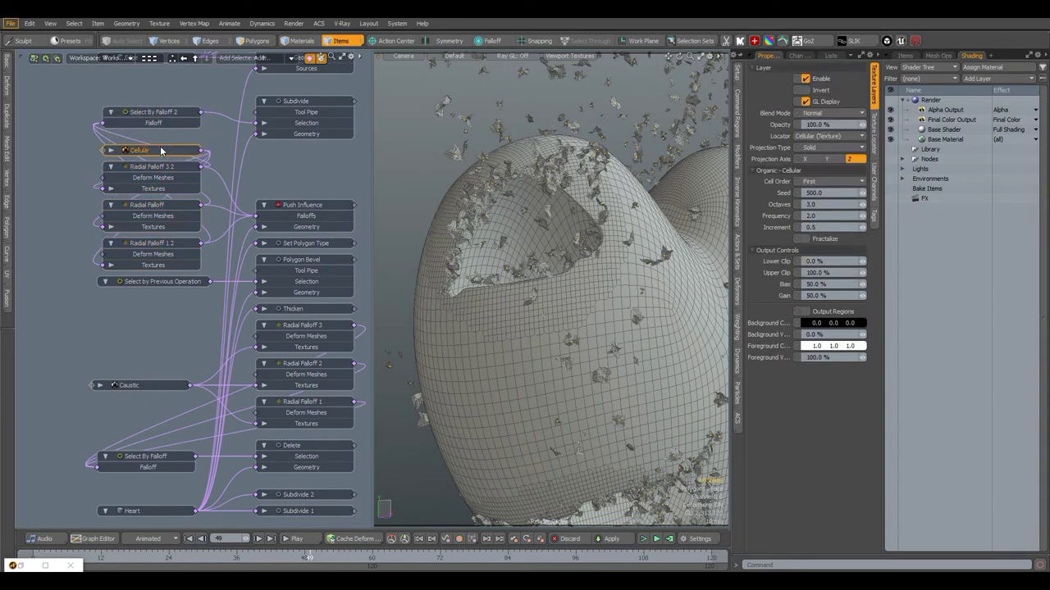
Set the Cellular texture's size to 5 mm on all three axes
left_click(872, 127)
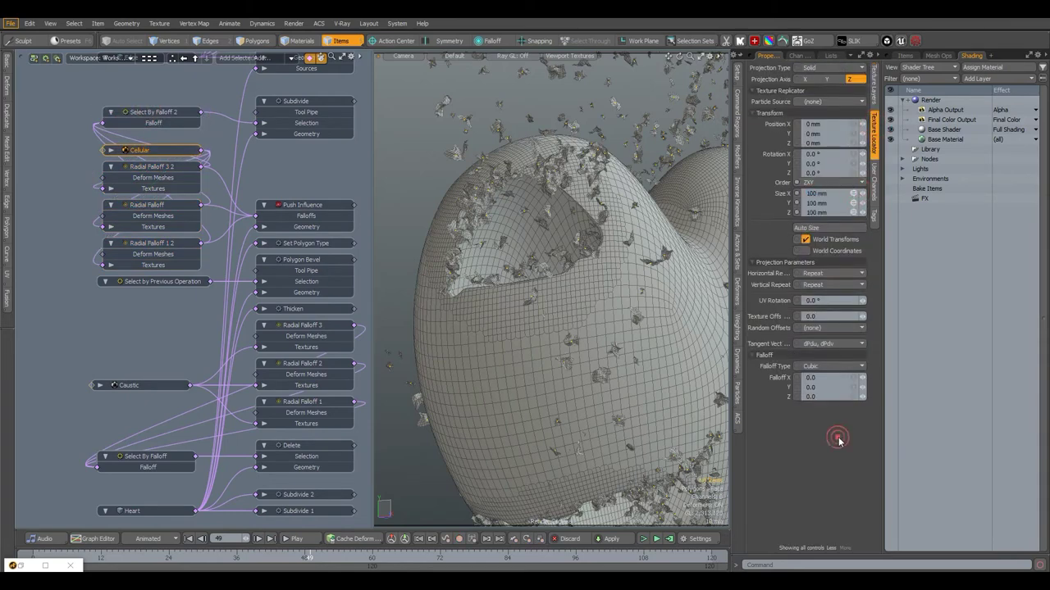
left_click(851, 192)
type("5")
key("ctrl+Return")
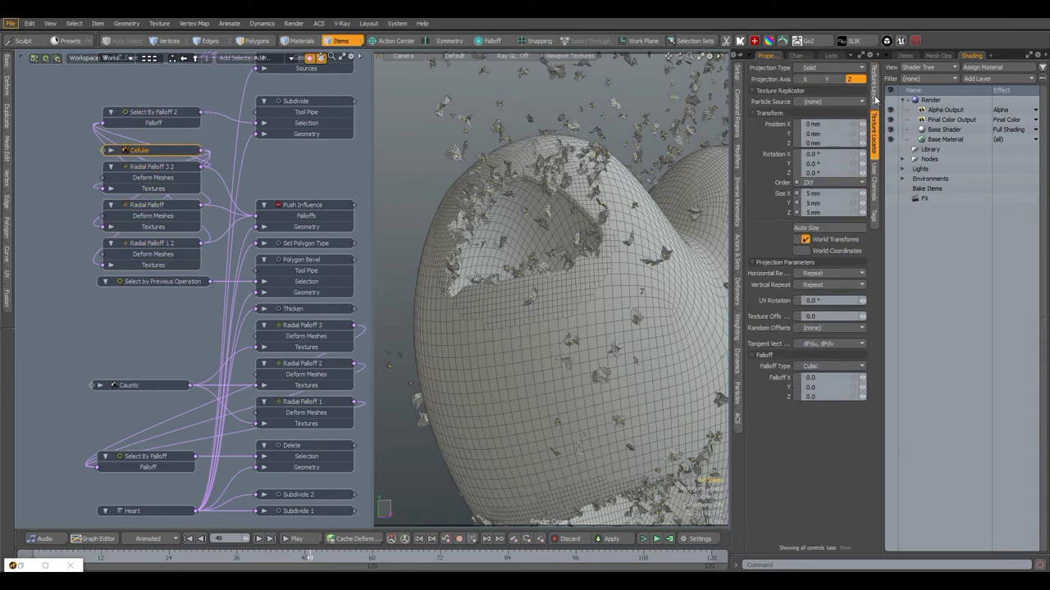
Set the Cellular texture's Increment to 1.0 and Gain to 90%
left_click(874, 94)
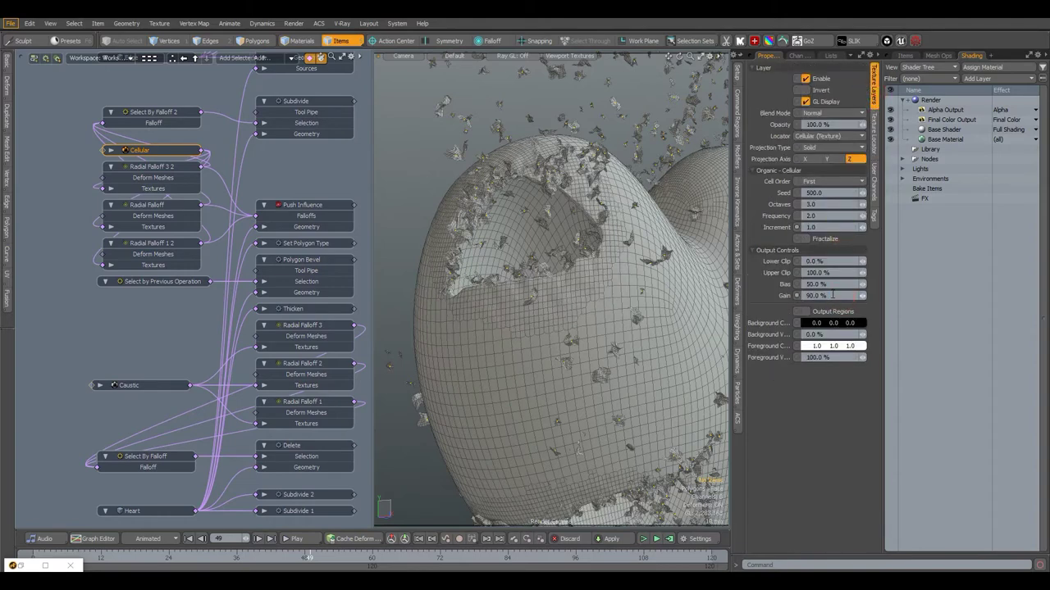
Set the Cellular texture's Y size to 50 mm and check the whole heart in a render preview
left_click(875, 150)
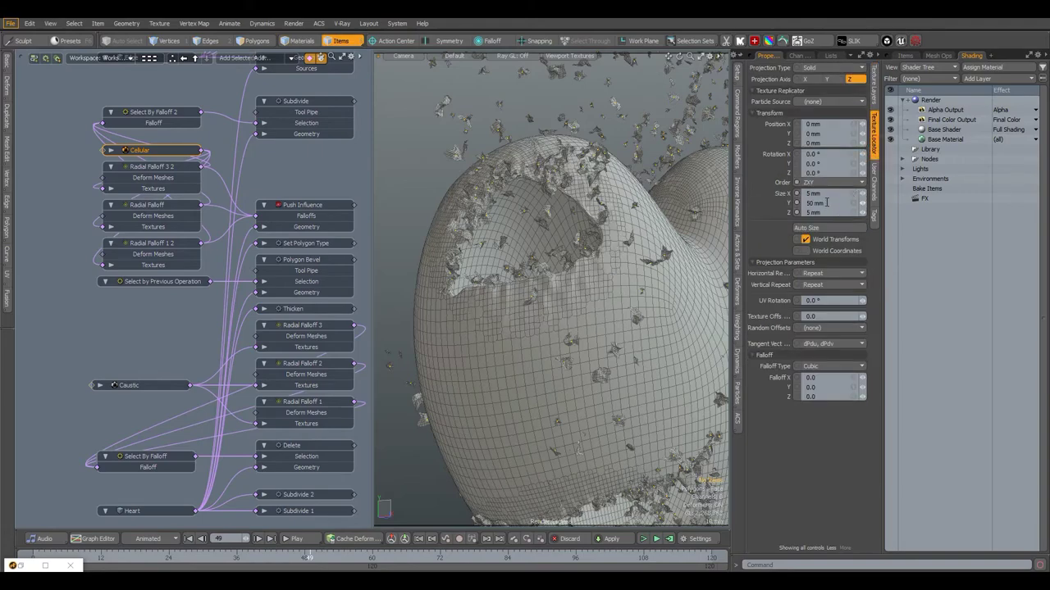
left_click_drag(578, 226, 551, 205, "alt")
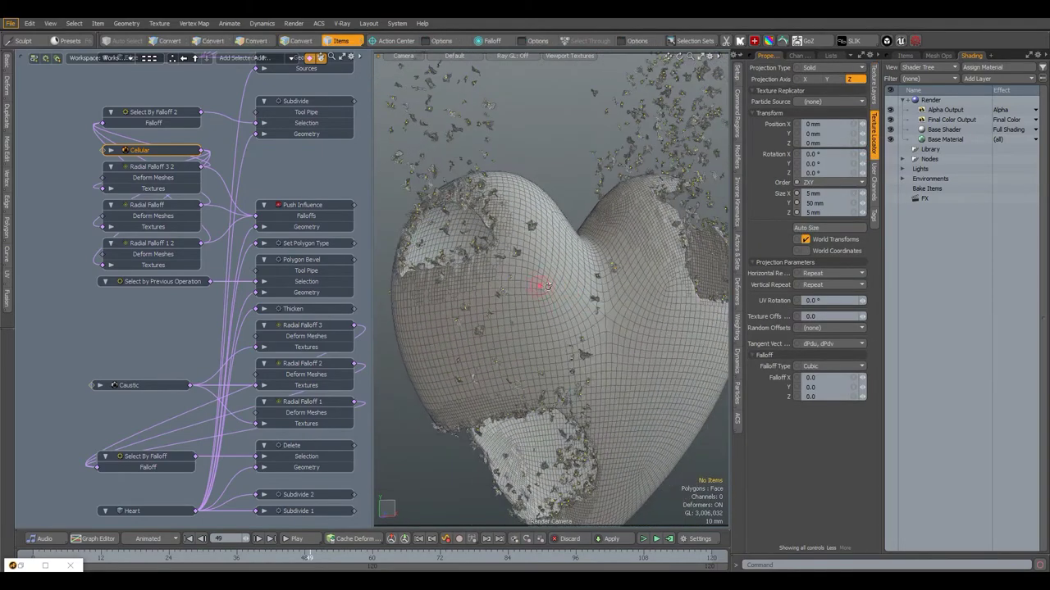
key("F9")
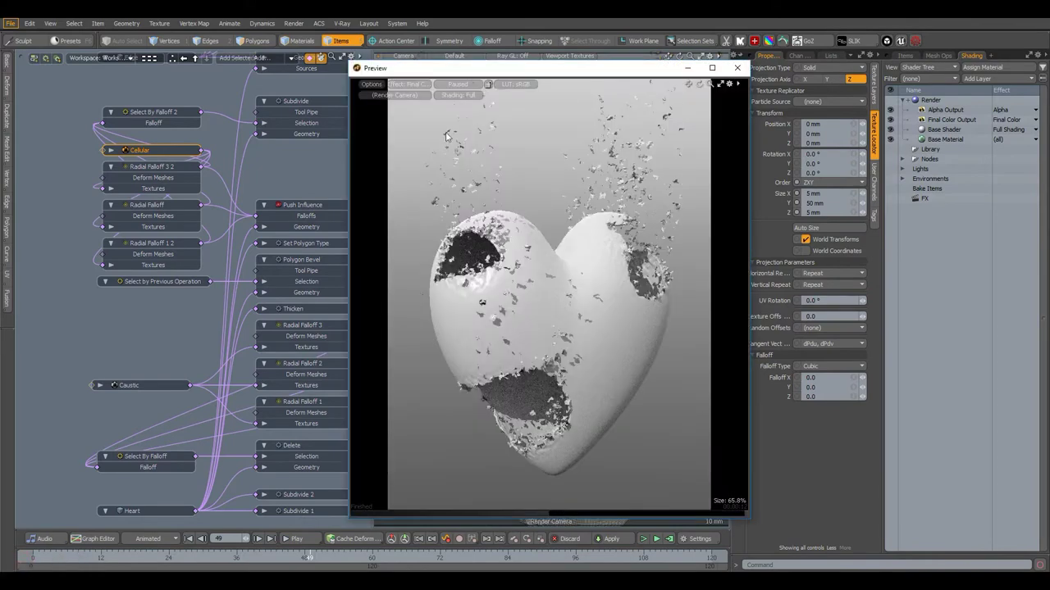
scroll(461, 93, "up", 2)
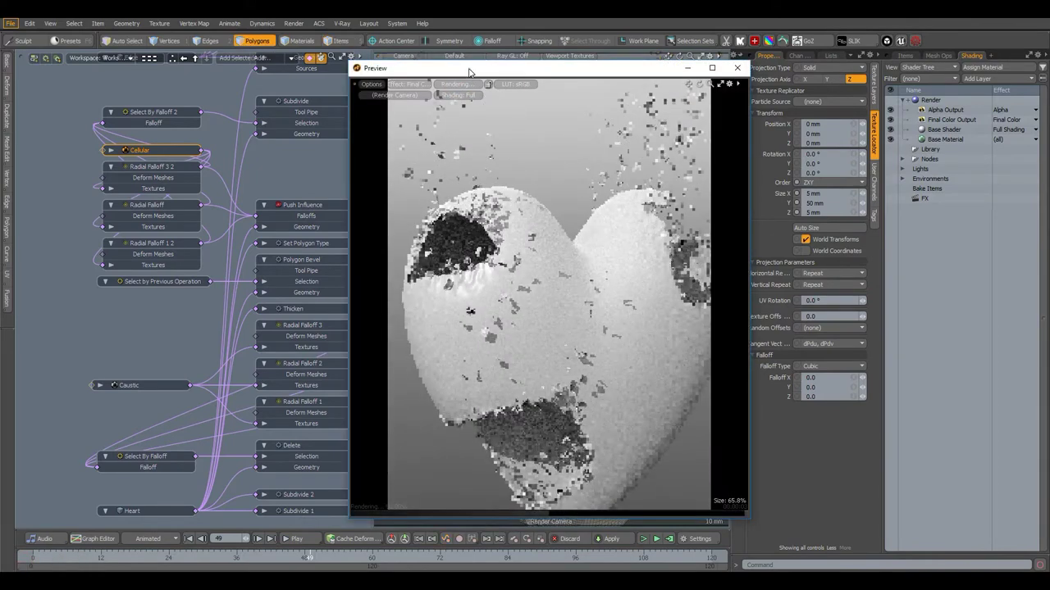
left_click_drag(467, 69, 476, 77)
left_click(326, 205)
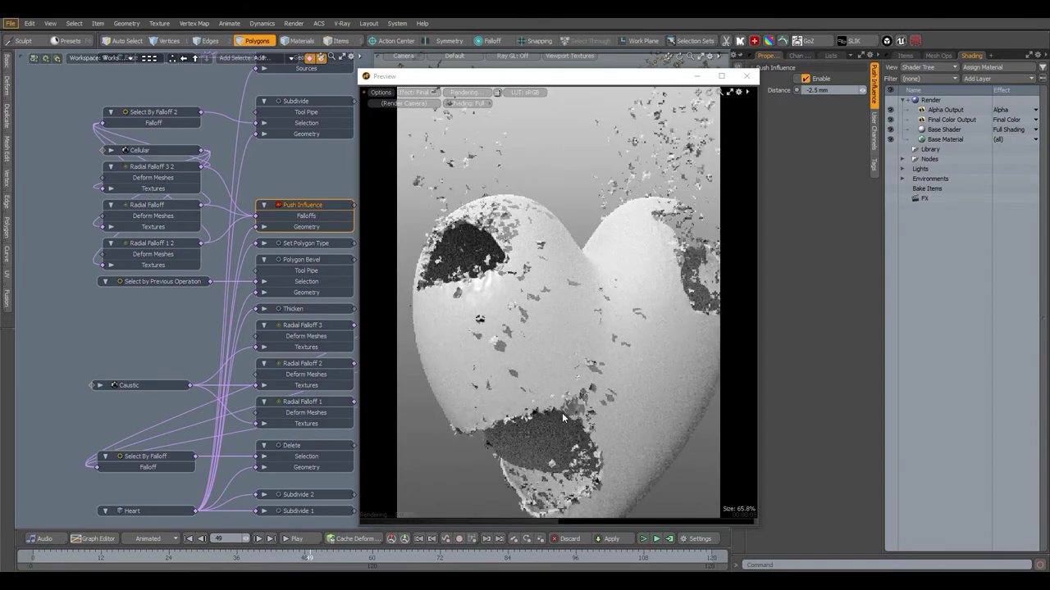
Add a Gradient layer above the Base Material as Diffuse Color, driven by Incidence, and insert an extra color key
left_click(946, 140)
left_click(1000, 80)
mouse_move(995, 156)
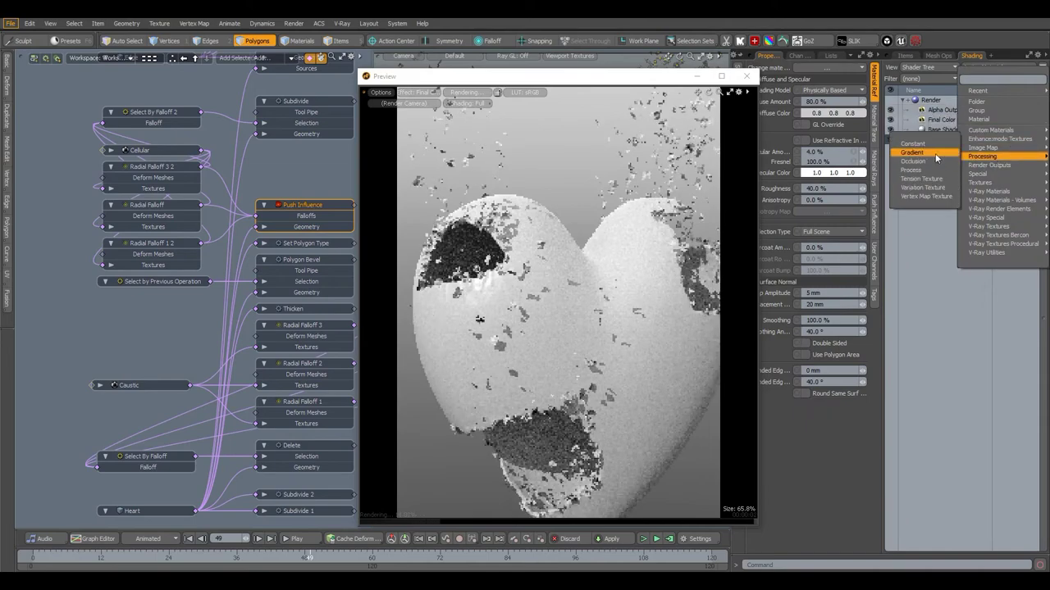
left_click(935, 156)
middle_click(830, 250)
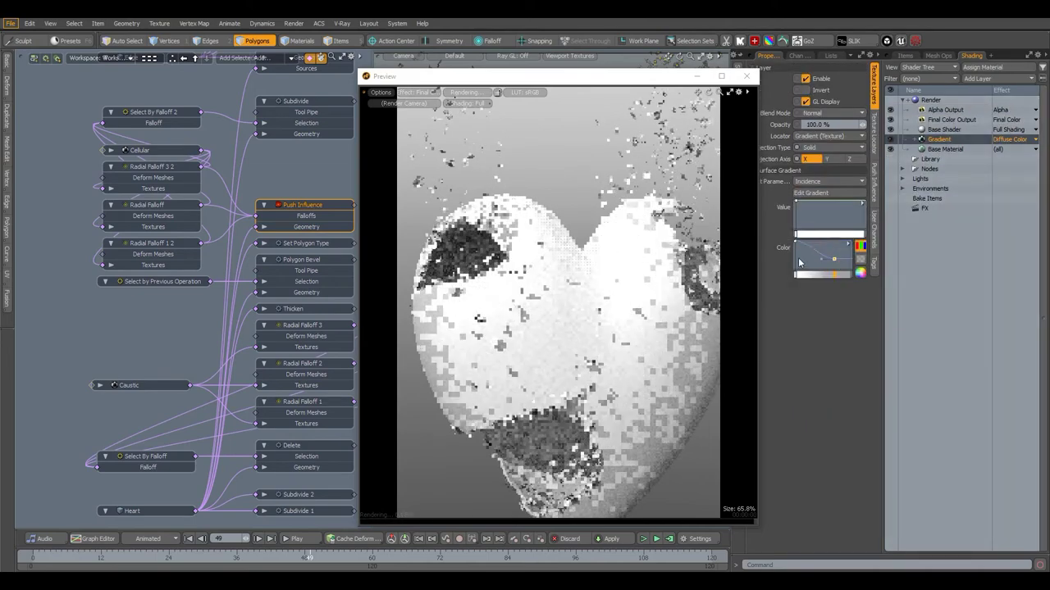
left_click(381, 92)
left_click(380, 151)
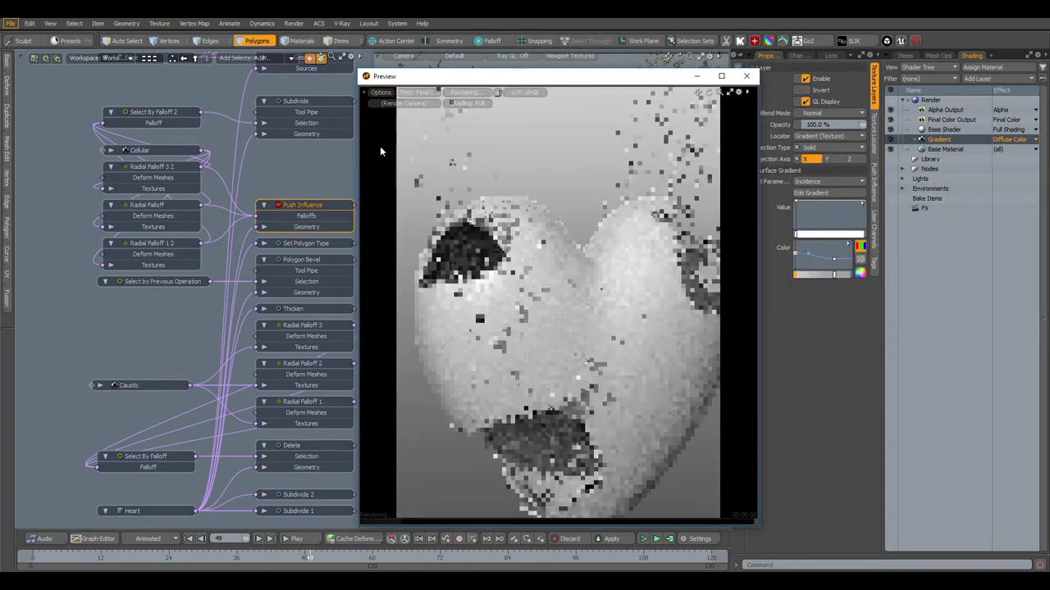
Move the gradient's second color key to the far end and color the start key deep red (ce0007)
left_click_drag(796, 255, 849, 263)
left_click(795, 249)
left_click(861, 272)
left_click(857, 344)
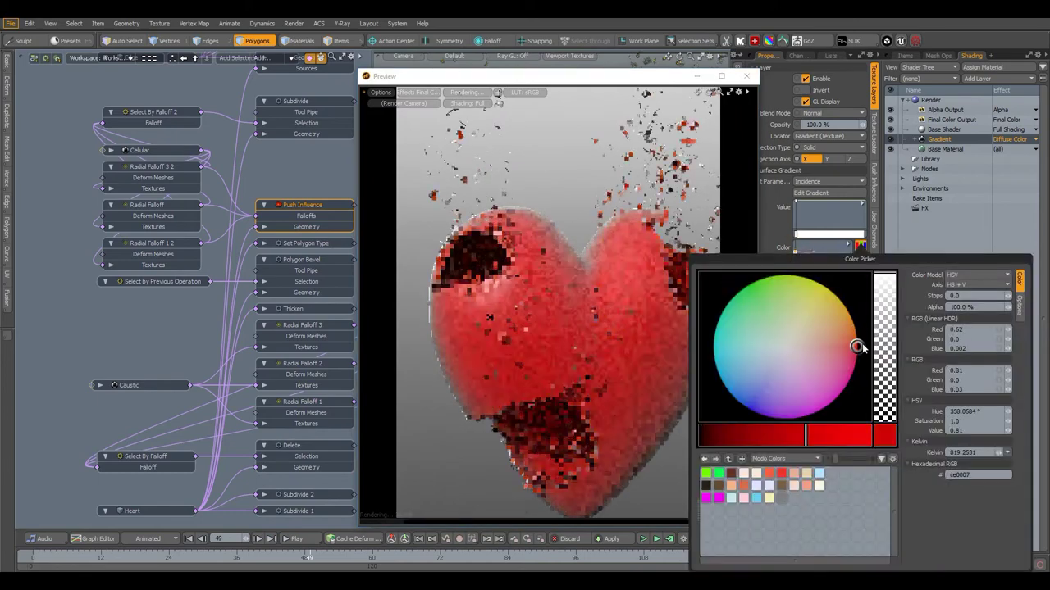
Color the gradient's end key a lighter orange-red and swap the two keys so the lighter color comes first
left_click(850, 263)
left_click(860, 272)
left_click(855, 332)
left_click(871, 436)
mouse_move(856, 333)
left_mouse_down()
mouse_move(860, 353)
mouse_move(850, 339)
left_mouse_up()
left_click_drag(796, 277, 847, 278)
left_click_drag(850, 279, 797, 279)
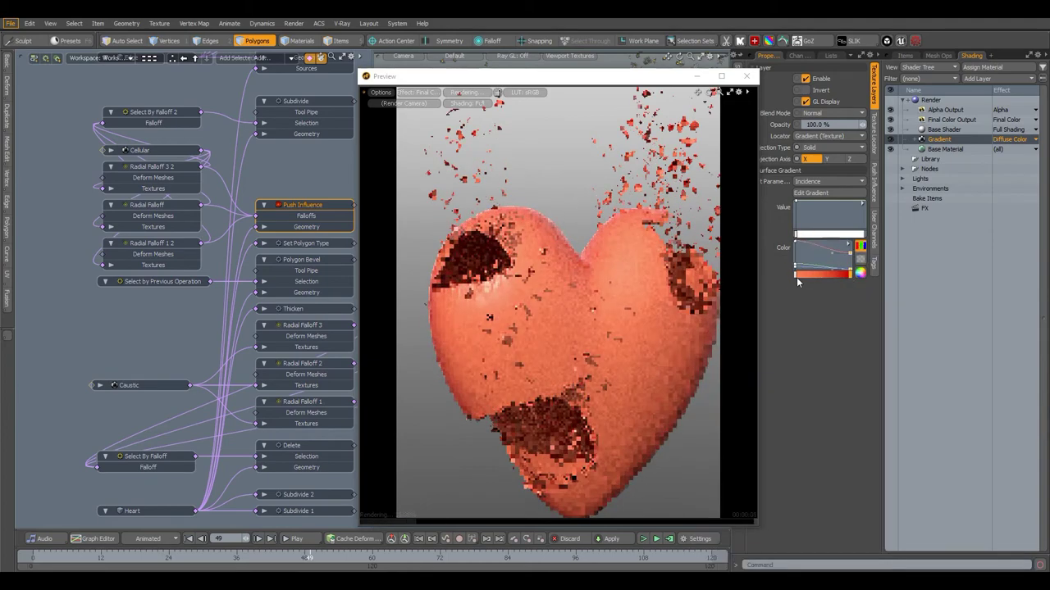
Change the gradient's lighter start key to a saturated bright red
left_click(861, 272)
left_click_drag(853, 338, 858, 345)
left_click(854, 436)
left_click_drag(854, 435, 848, 436)
Darken the gradient's end key to dark red (ab0004) and shift it inward from the end
left_click(850, 276)
left_click(861, 272)
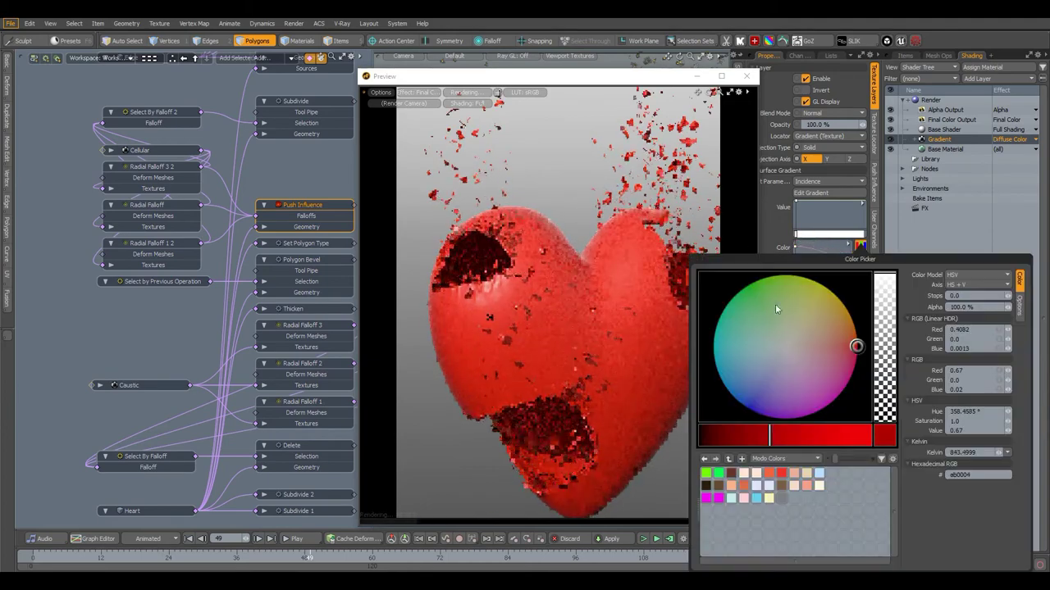
left_click_drag(849, 276, 829, 276)
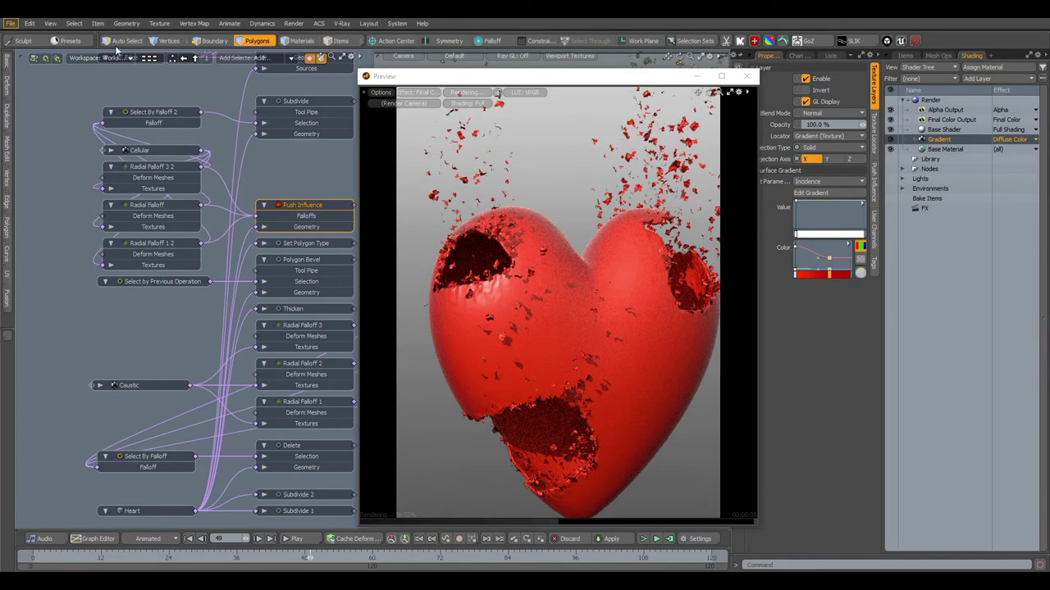
Light the scene with the Kitchen 01 indoor environment preset
left_click(70, 41)
left_click(182, 204)
left_click(200, 214)
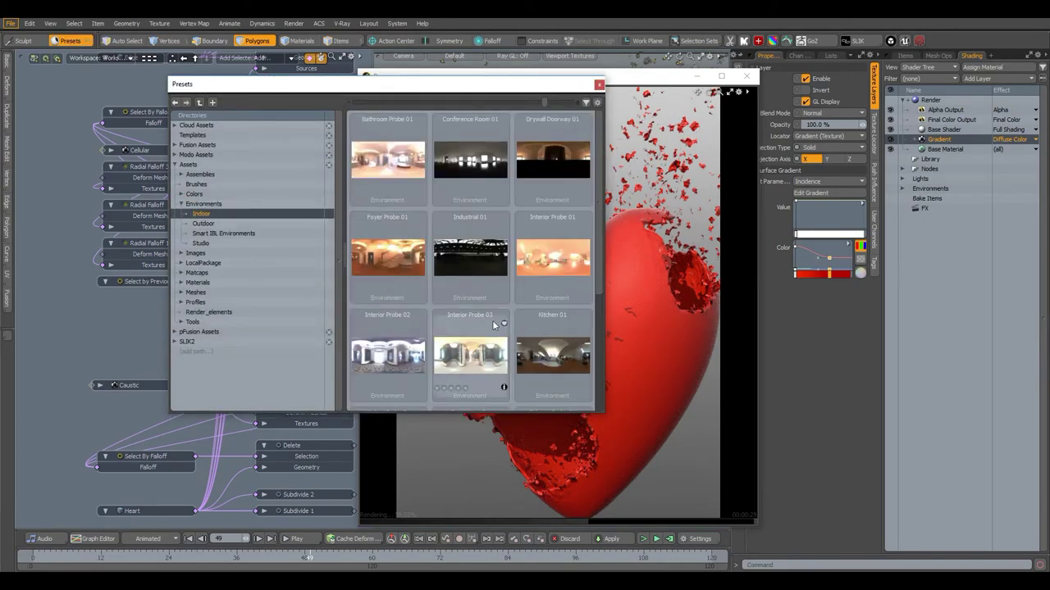
double_click(557, 353)
left_click(599, 84)
left_click_drag(605, 338, 638, 312, "alt")
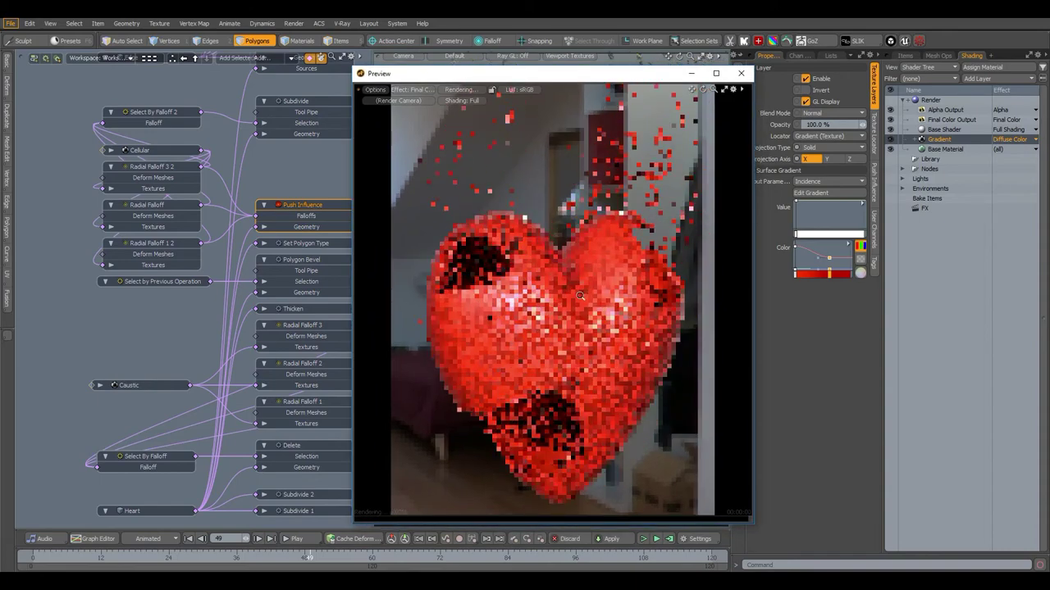
Make the kitchen environment invisible to the camera and duplicate it
left_click(904, 189)
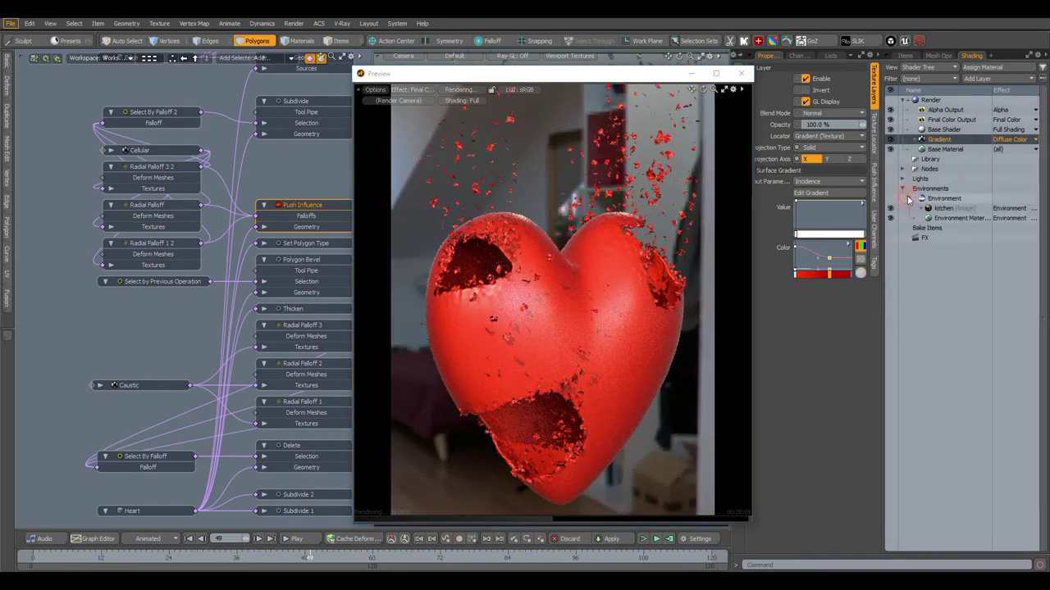
left_click(937, 199)
right_click(937, 200)
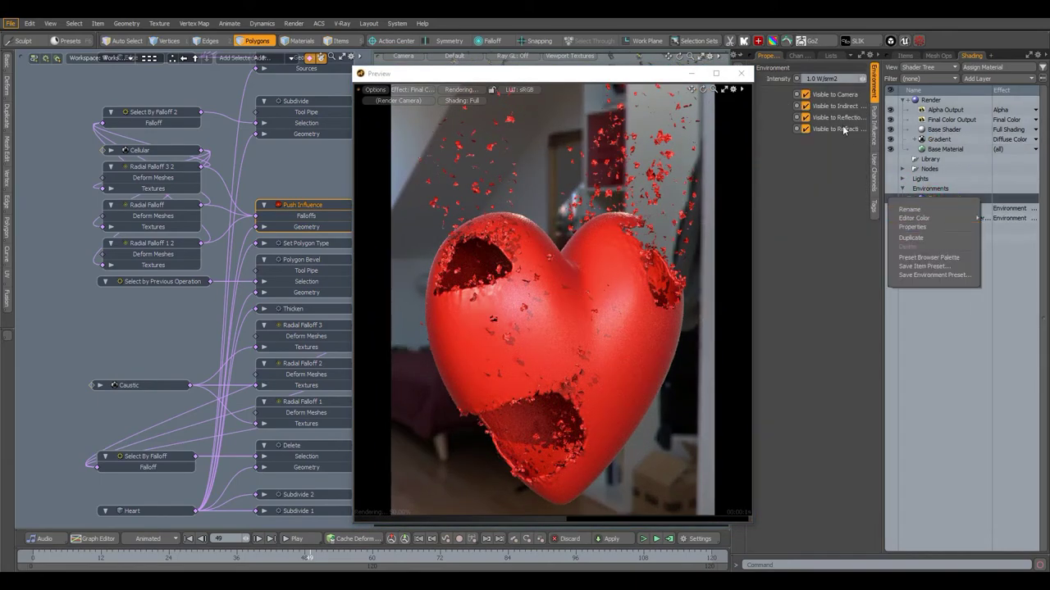
left_click(823, 96)
left_click(806, 96)
right_click(941, 200)
left_click(937, 243)
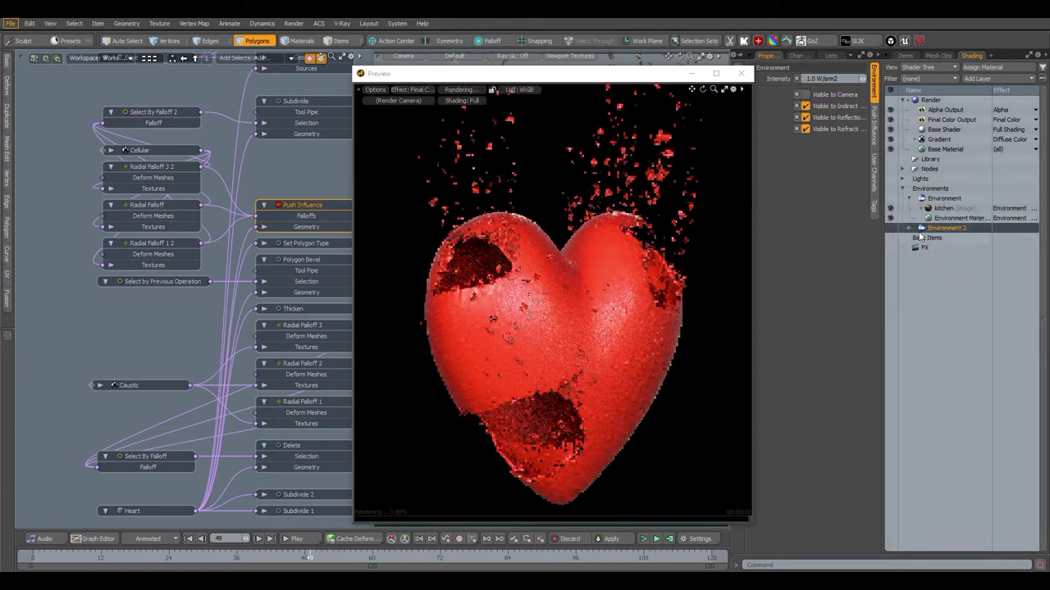
Make Environment 2 visible only to the camera and set its kitchen image's Minimum Spot to 75
left_click(908, 228)
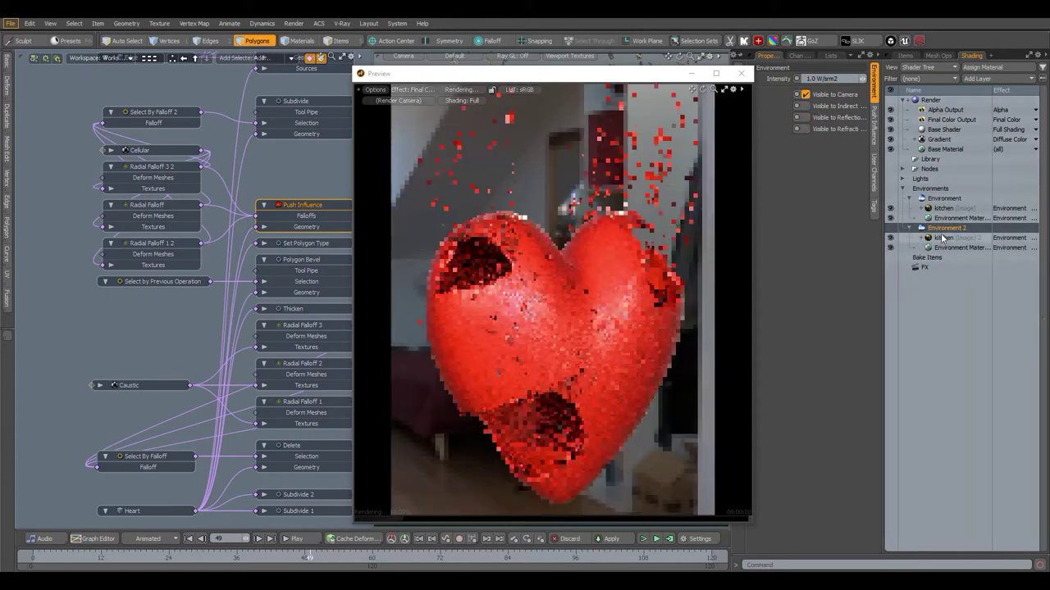
left_click(941, 237)
type("75")
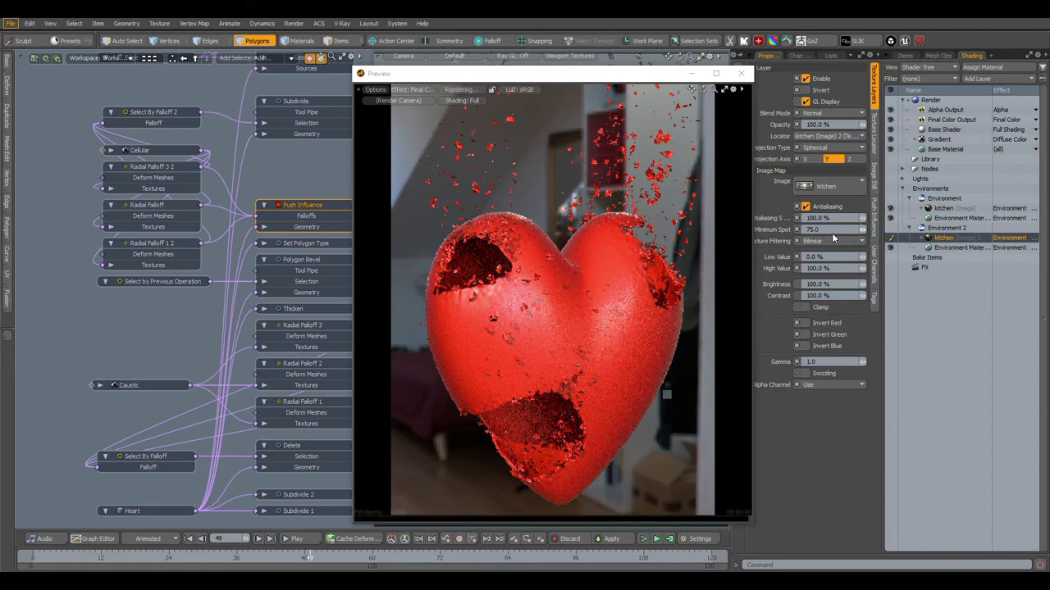
key("Return")
Rotate the kitchen images of both environments to 45° around Y
left_click(941, 209)
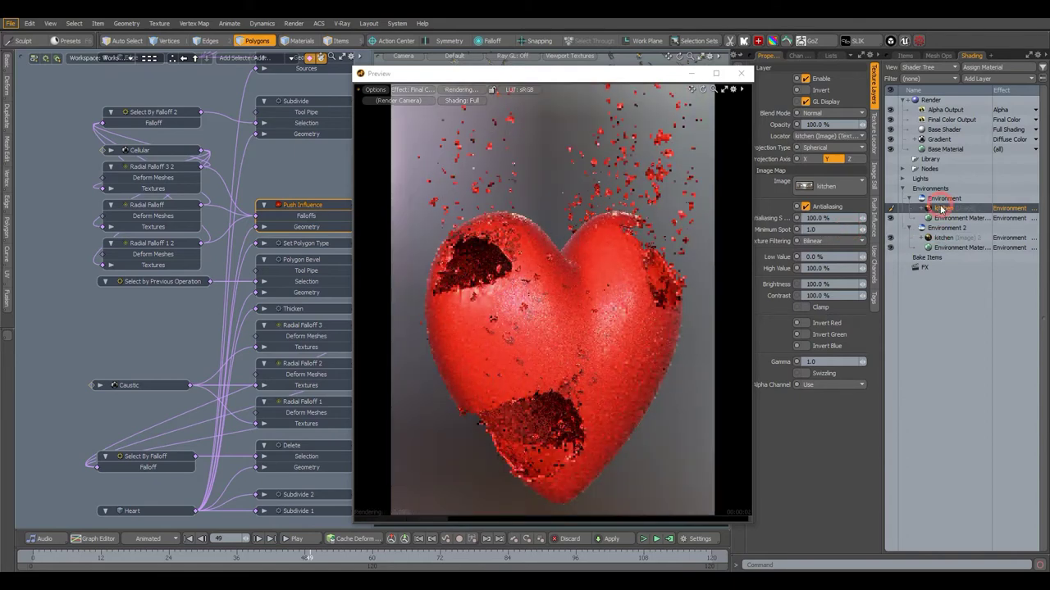
left_click(873, 146)
left_click(941, 237, "ctrl")
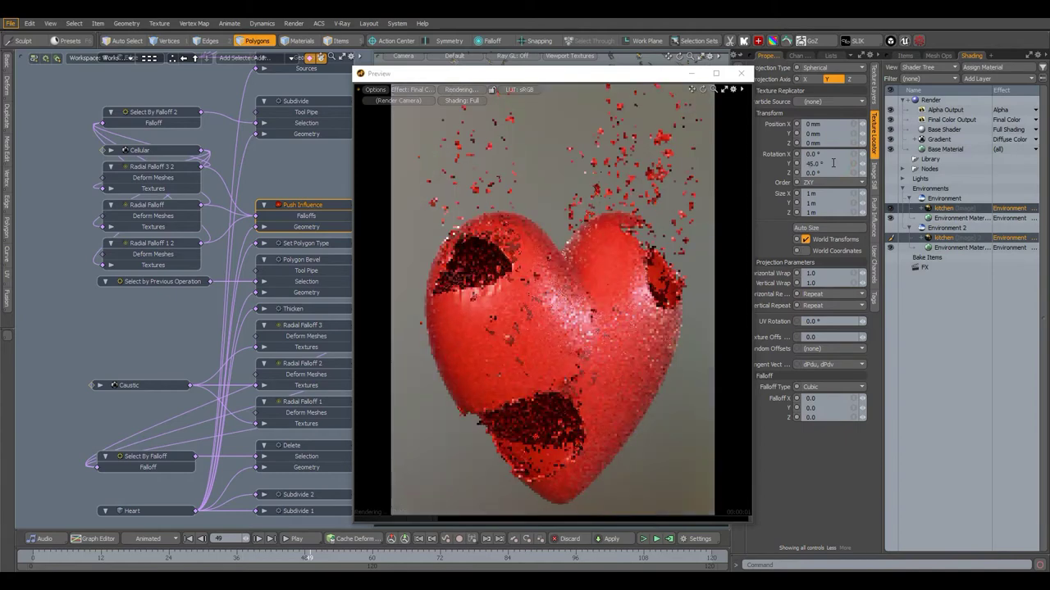
Set the Y rotation of Environment 2's kitchen image to 80°, trying 65° first
left_click(943, 229)
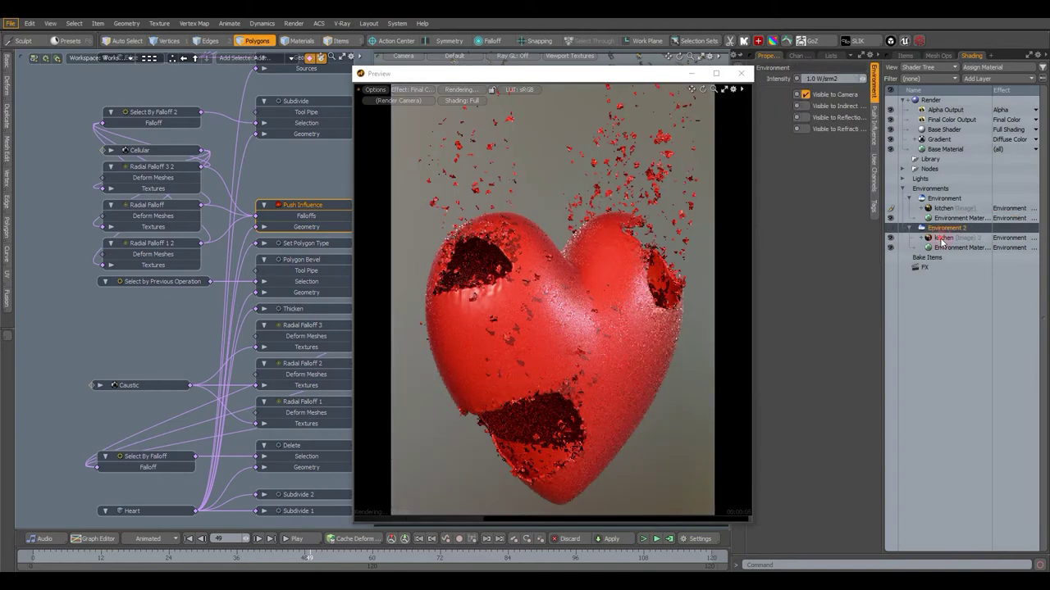
left_click(942, 237)
left_click(874, 141)
type("65")
key("Return")
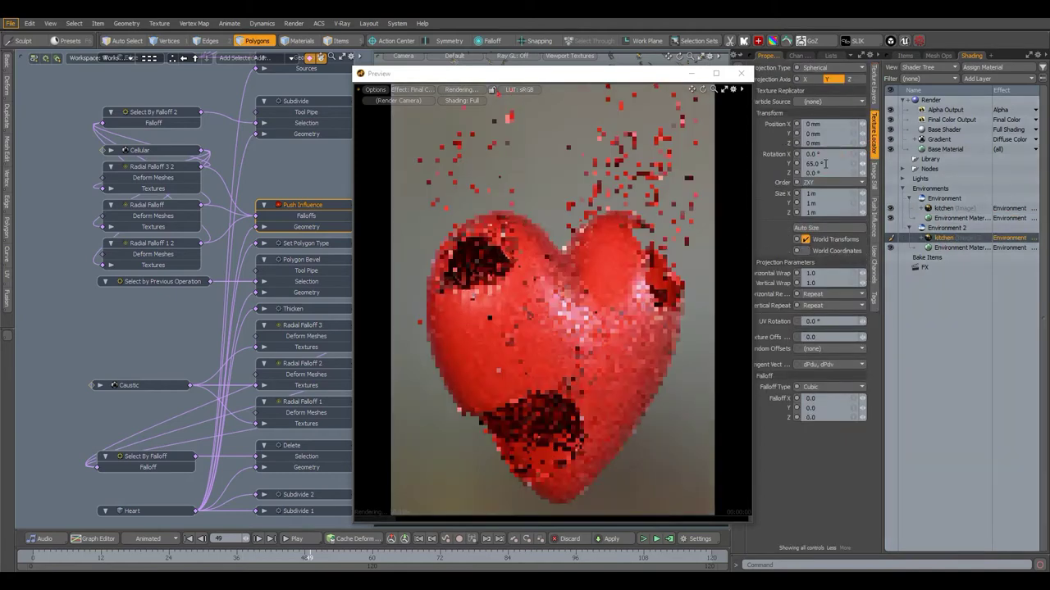
left_click(811, 163)
type("8")
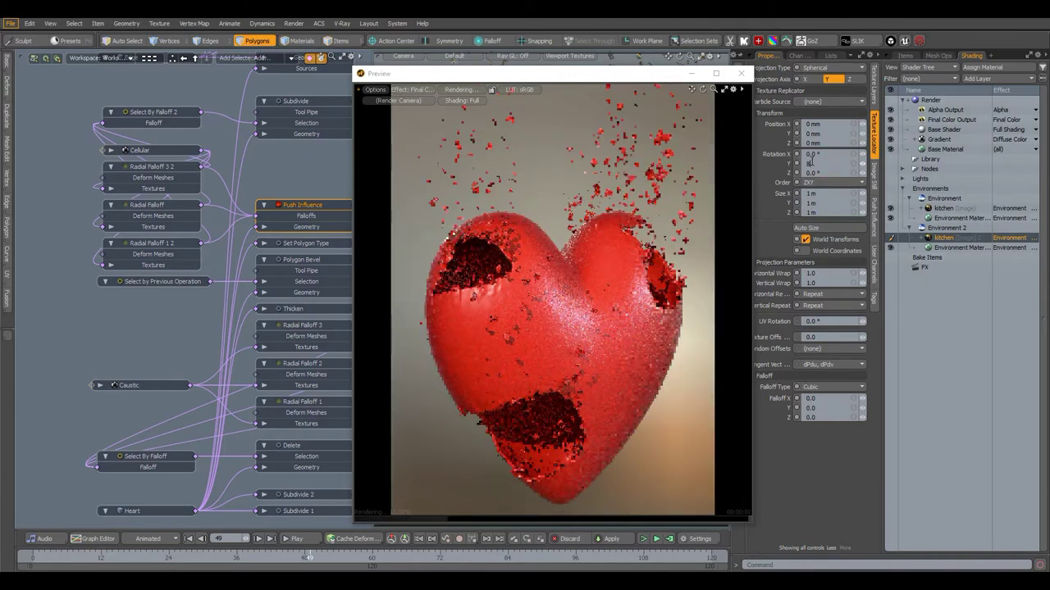
type("0")
key("Return")
Set the Final Color Output's input white level to 0.75 W/srm2
left_click(927, 121)
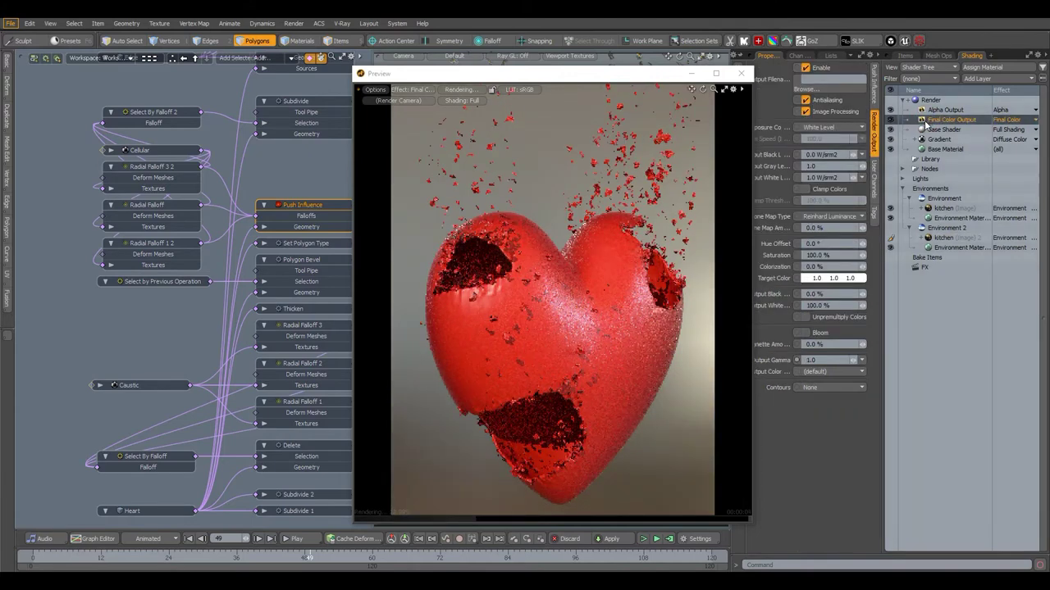
left_click(841, 177)
type("0.75")
key("Return")
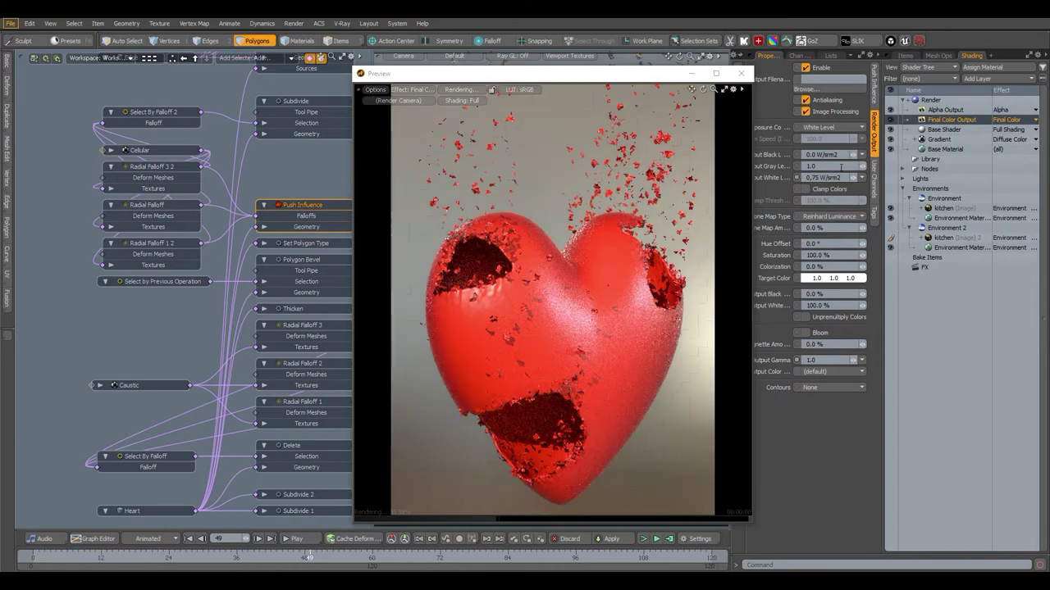
Switch the Final Color Output's tone mapping to Reinhard RGB with an amount of 50%
left_click(843, 217)
left_click(843, 225)
left_click(832, 229)
type("50")
key("Return")
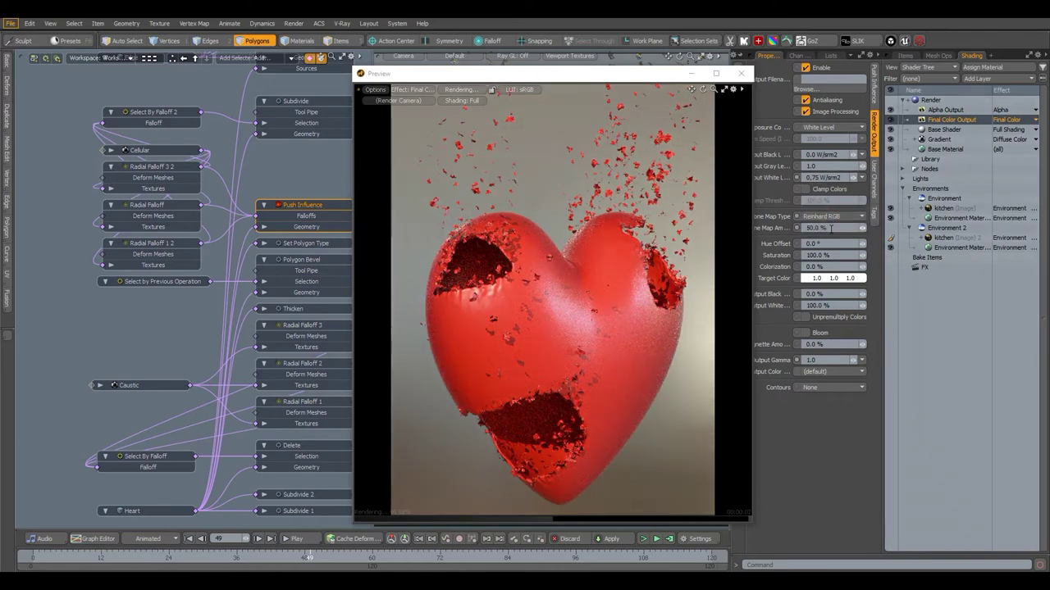
Add a Concavity & Convexity Occlusion layer above the Gradient and set its occlusion distance to 100 mm
left_click(993, 79)
mouse_move(969, 161)
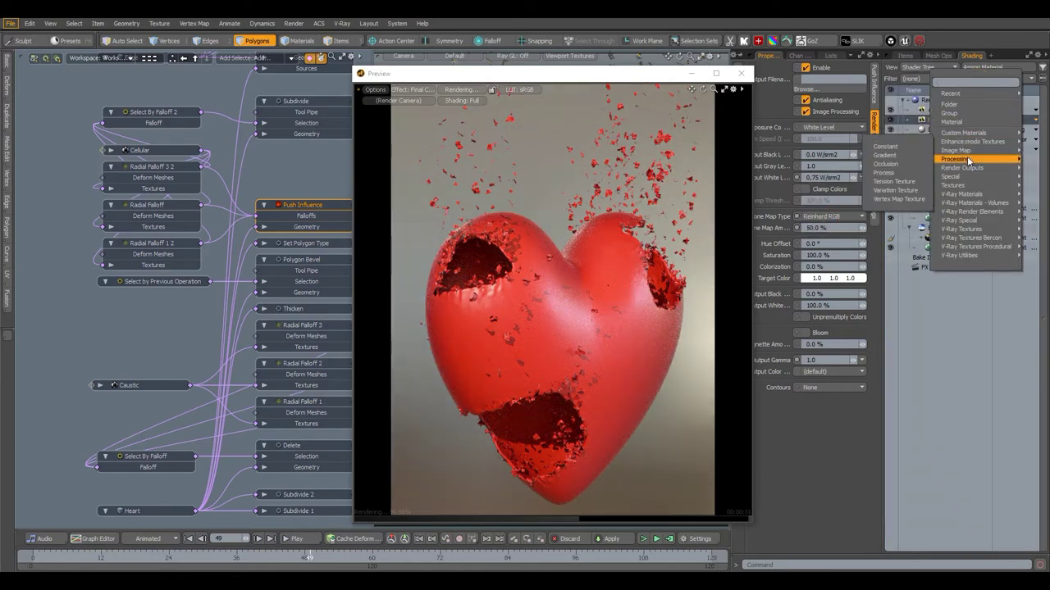
left_click(896, 165)
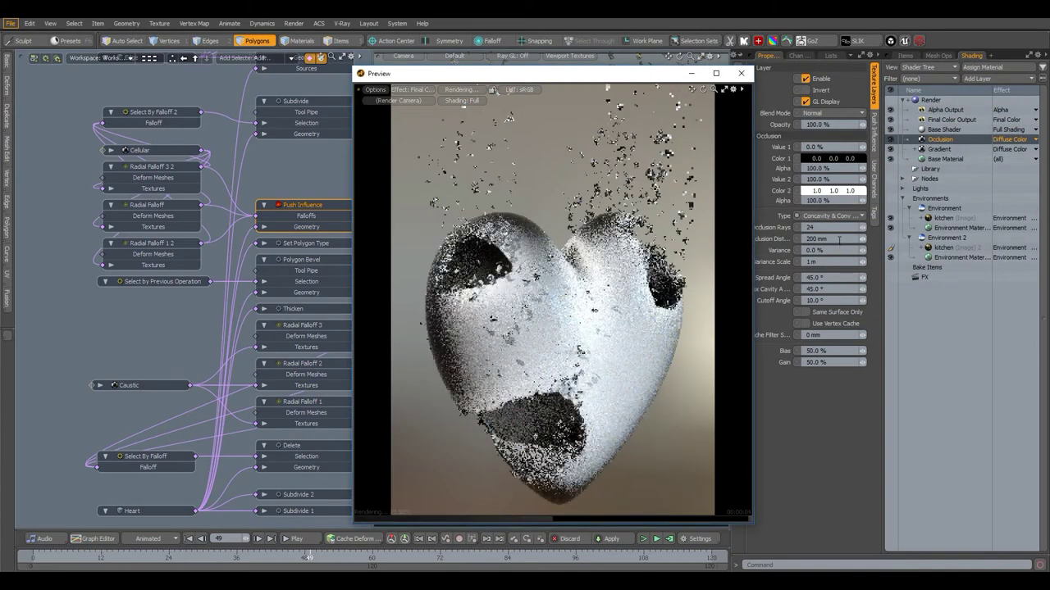
left_click_drag(830, 239, 794, 244)
type("100")
key("Return")
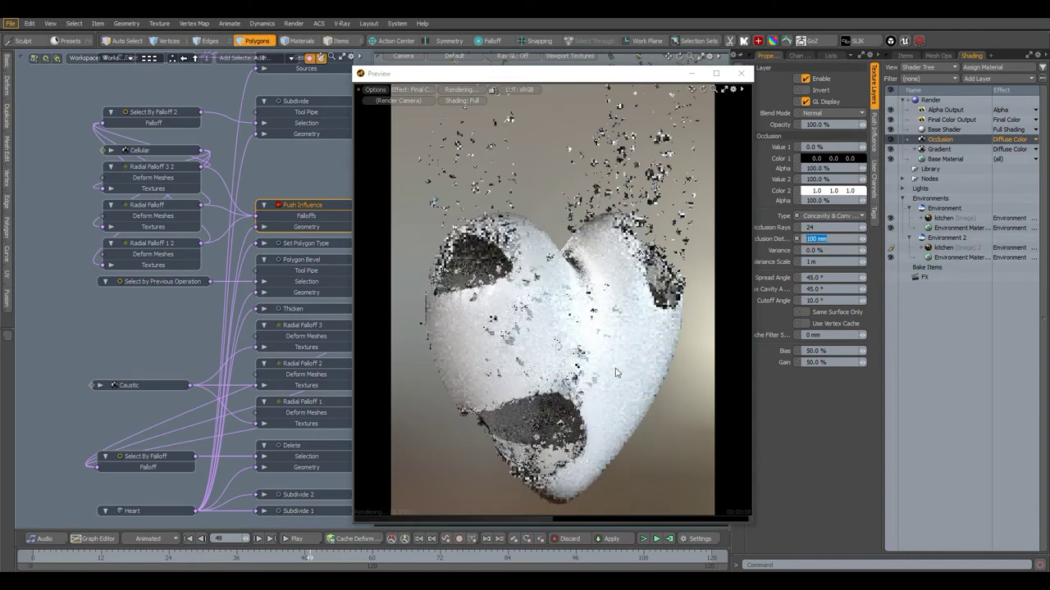
Set the Occlusion layer's blend mode to Multiply and its opacity to 50%
left_click(832, 113)
left_click(833, 160)
left_click_drag(839, 125, 798, 130)
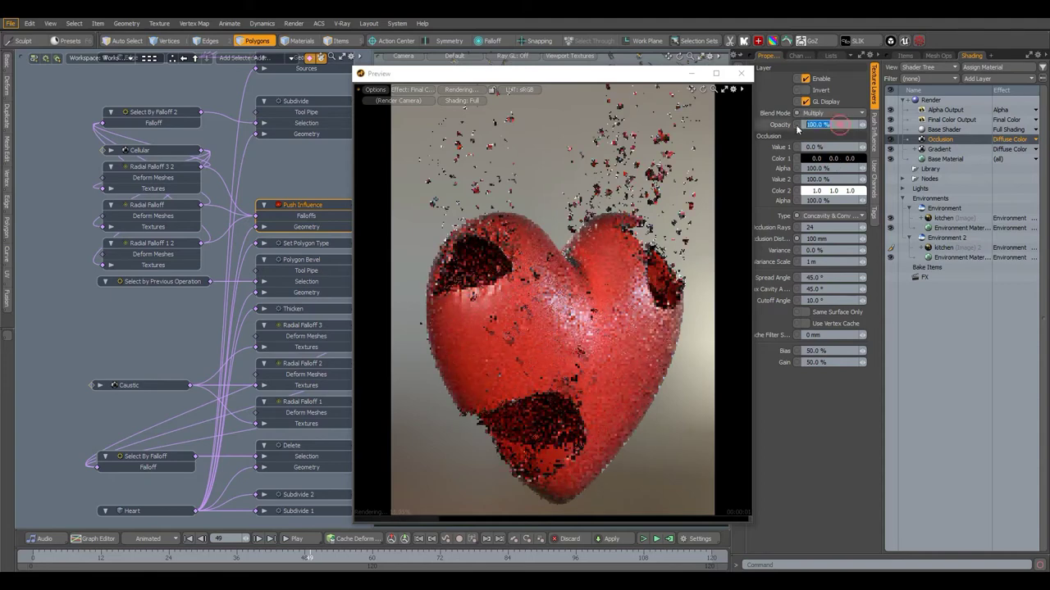
type("50")
key("Return")
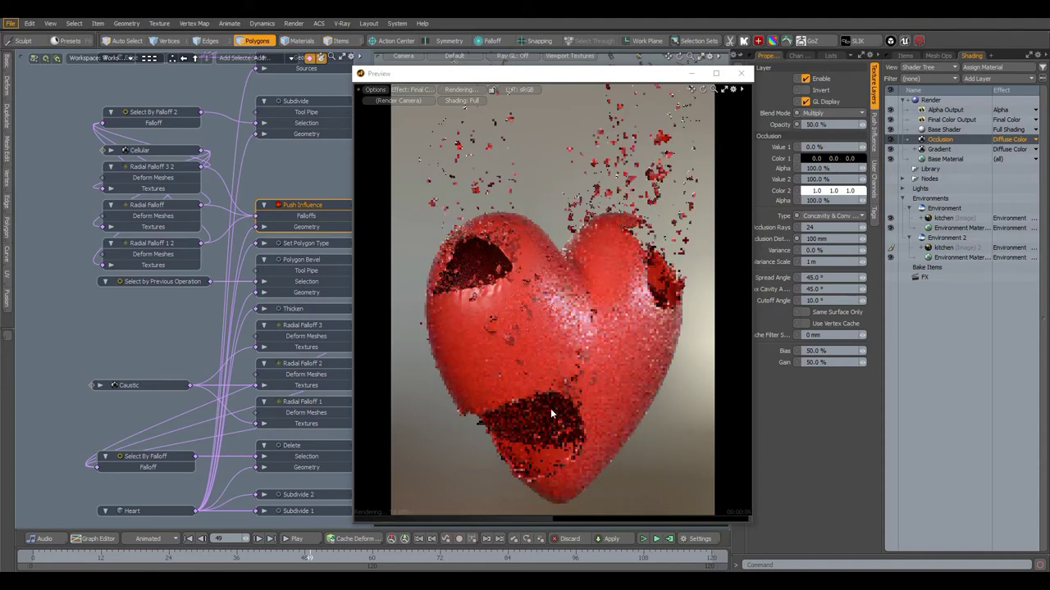
Try occlusion distances of 200 mm and 50 mm and raise the Occlusion layer's opacity to 75%
type("200")
left_click_drag(836, 239, 805, 249)
key("Return")
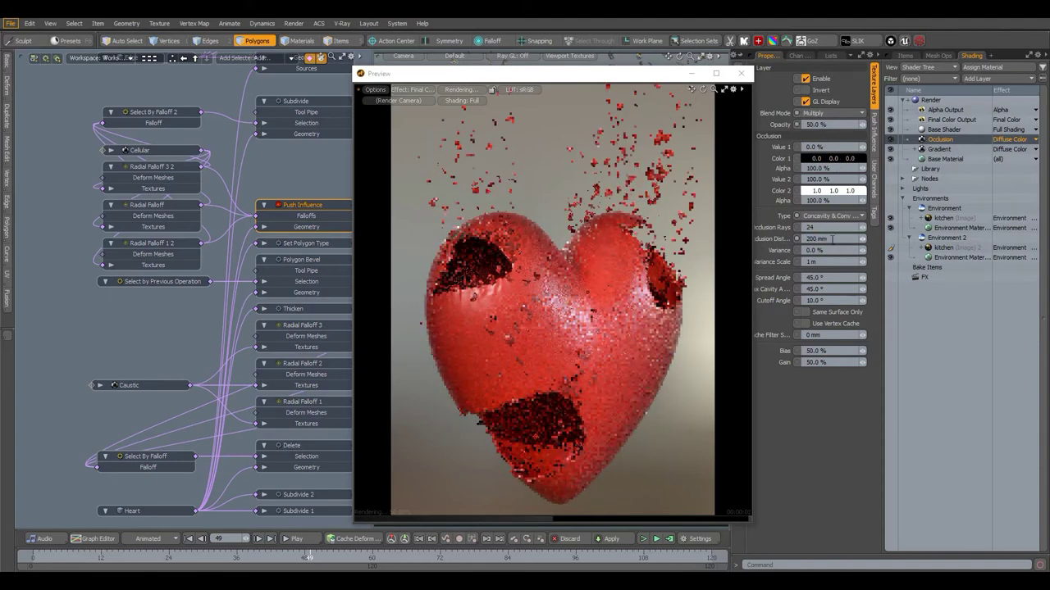
type("50")
key("Return")
left_click_drag(834, 124, 800, 128)
type("75")
key("Return")
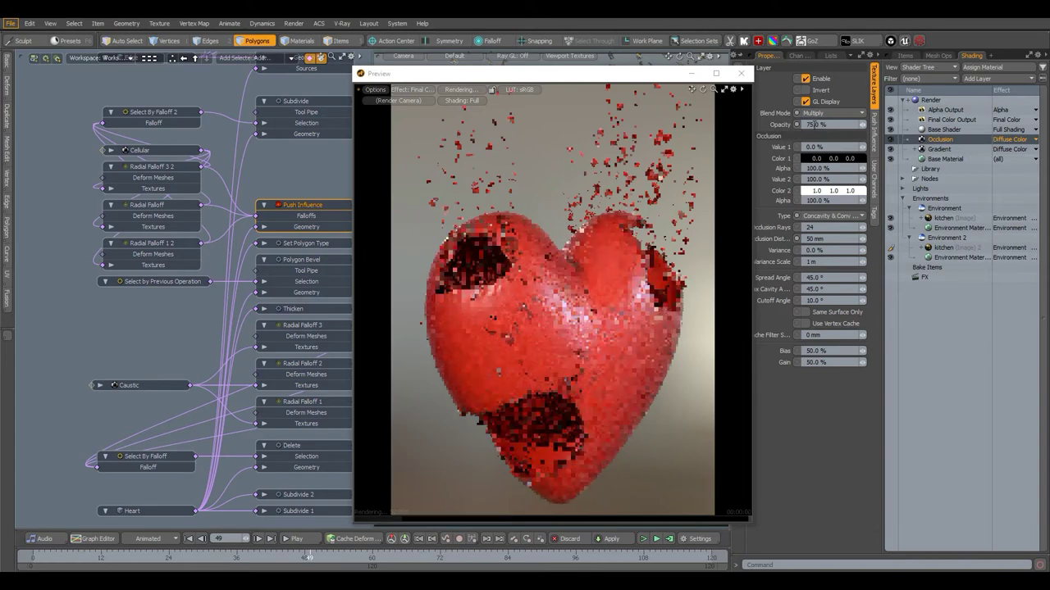
Remove the Occlusion layer from the shader tree
right_click(935, 149)
left_click(936, 282)
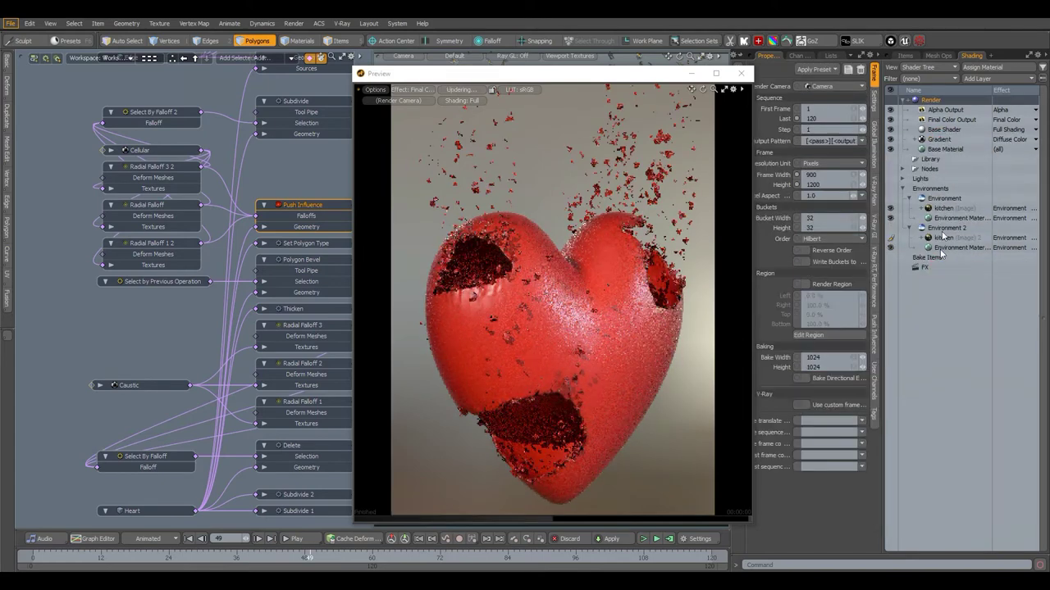
Set the Final Color Output's colorization to 1% with an orange color-temperature target color of 1.0, 0.72, 0.29
left_click(947, 120)
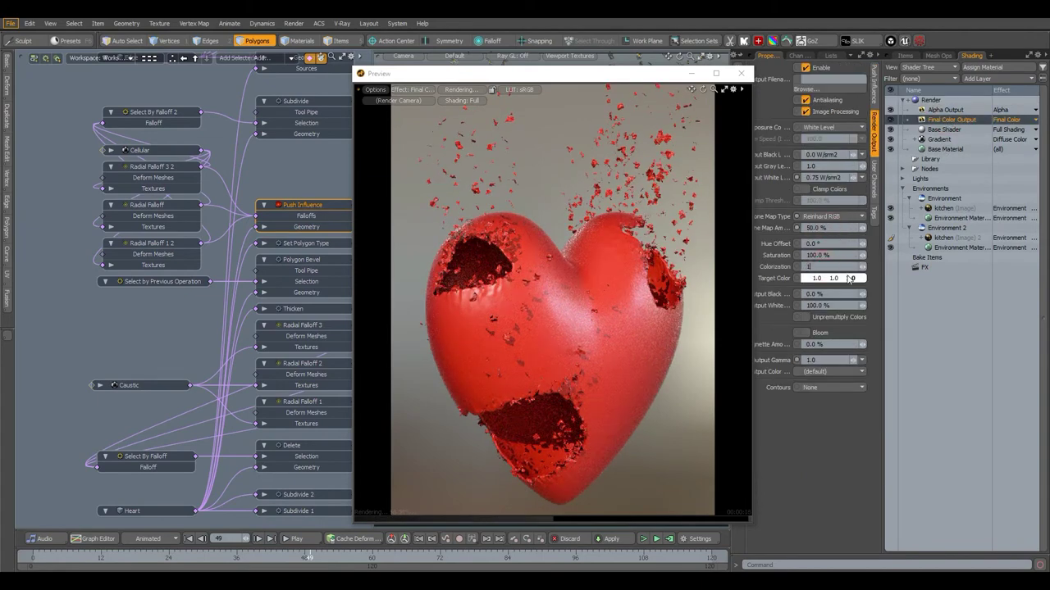
left_click(857, 280)
left_click(757, 317)
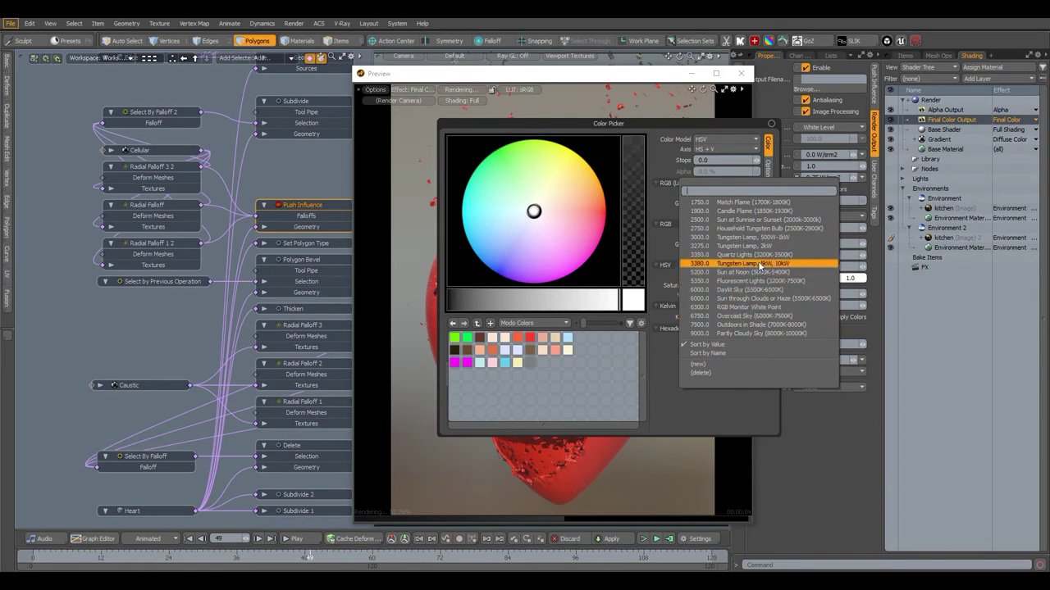
left_click(816, 267)
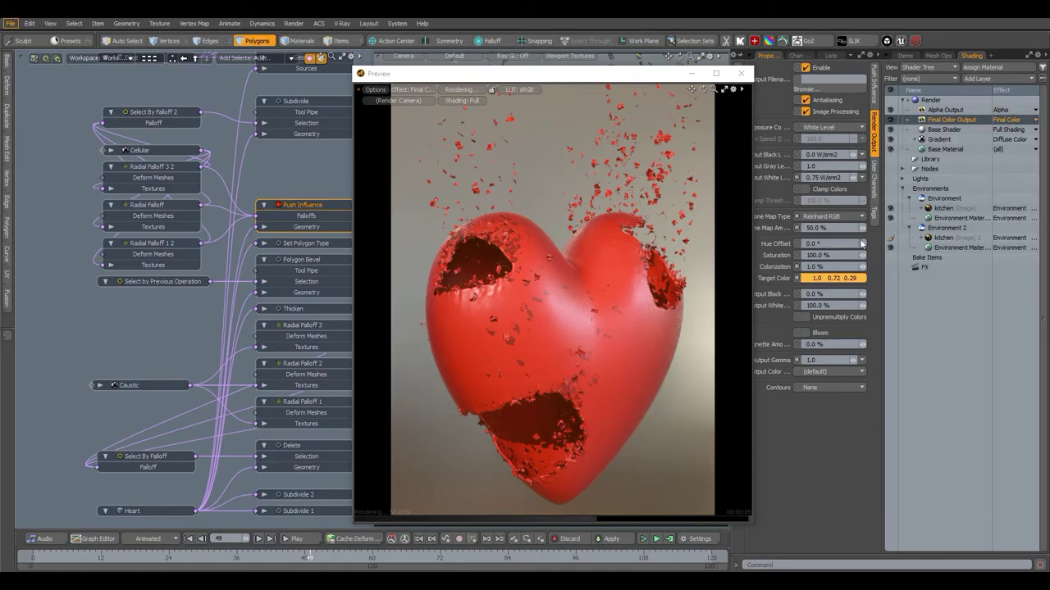
Add an Organic Caustic texture layer above the Gradient and set its effect to Bump
left_click(1002, 79)
mouse_move(996, 139)
mouse_move(962, 154)
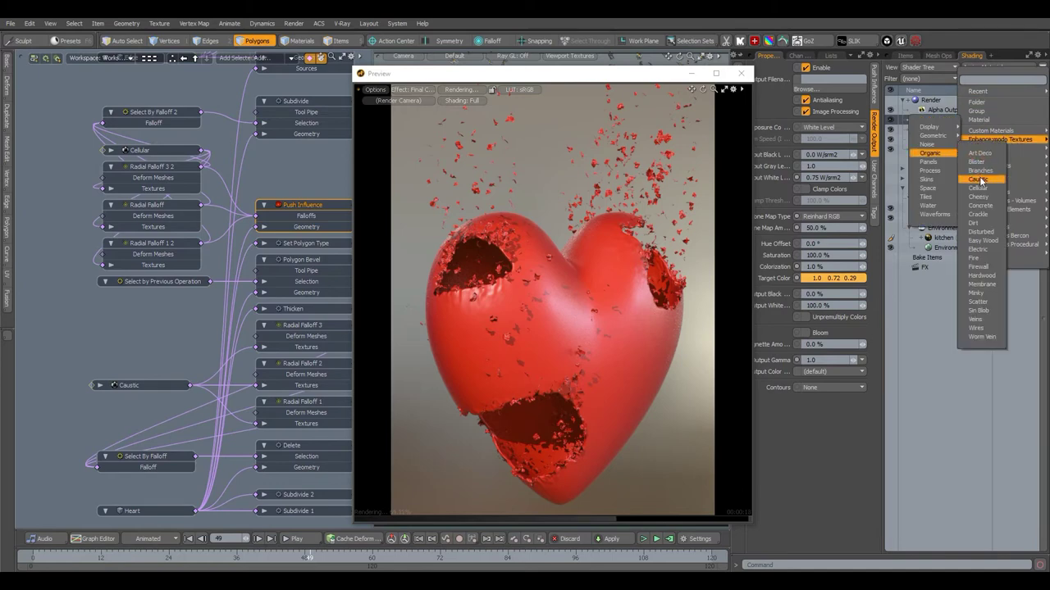
left_click(980, 180)
left_click(1005, 156)
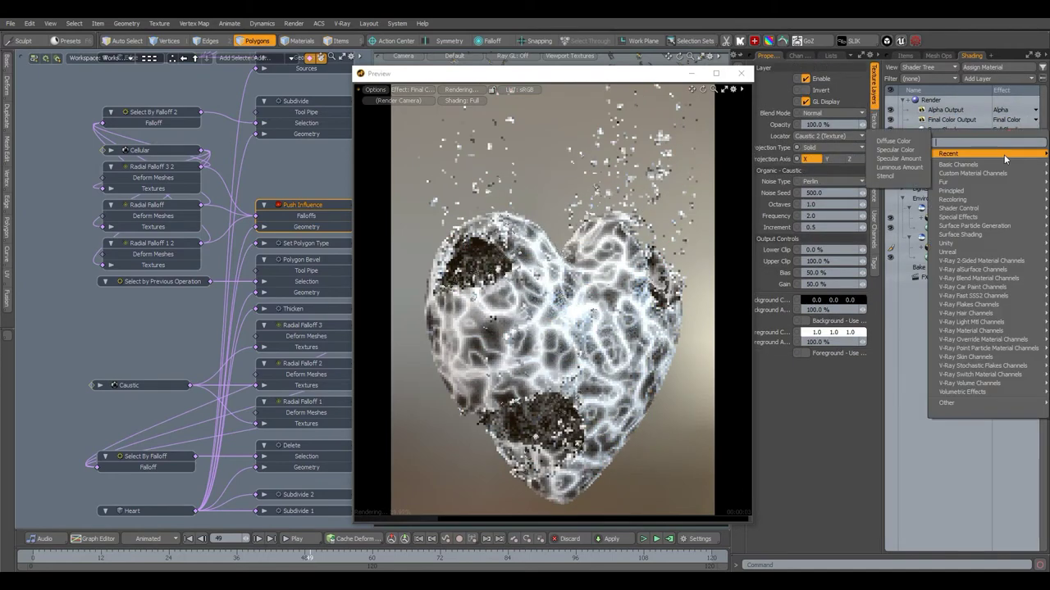
mouse_move(960, 234)
left_click(889, 222)
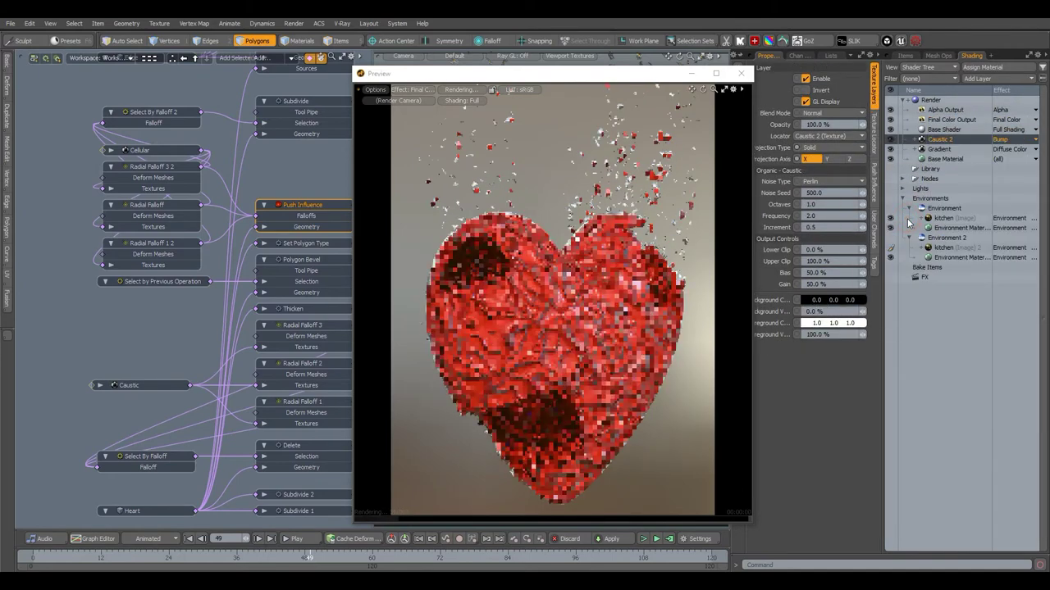
Turn off Invert on the Caustic bump layer and set its opacity to 10%
left_click(877, 153)
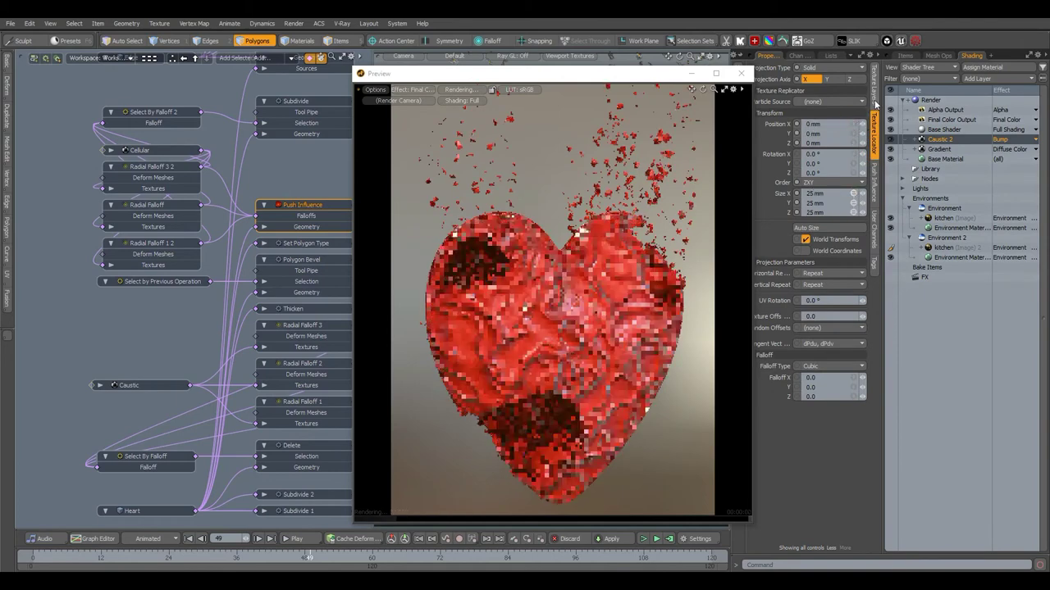
left_click(875, 100)
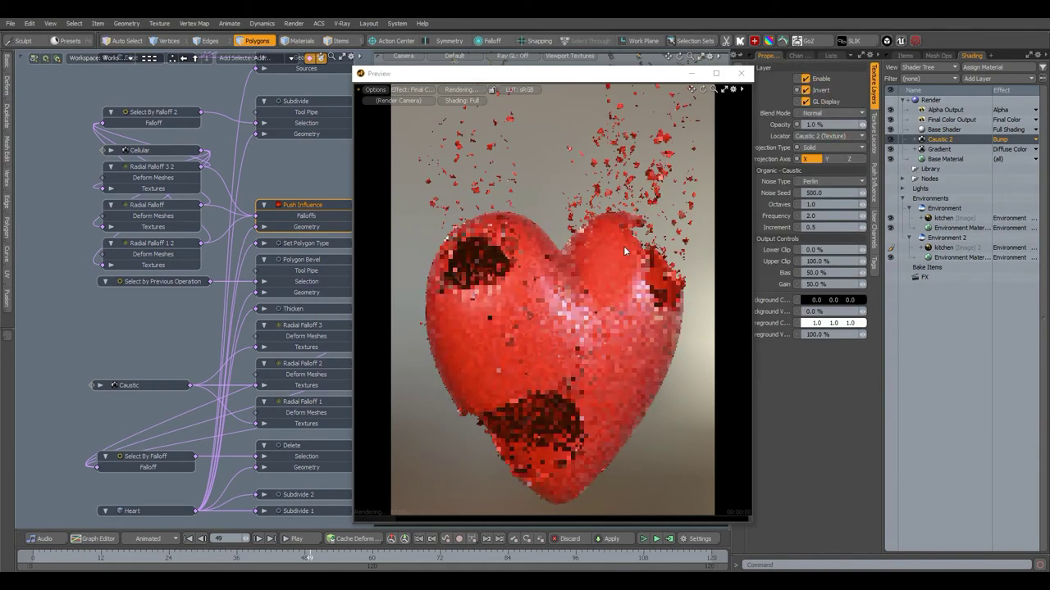
left_click(805, 90)
left_click(826, 124)
type("10")
key("Return")
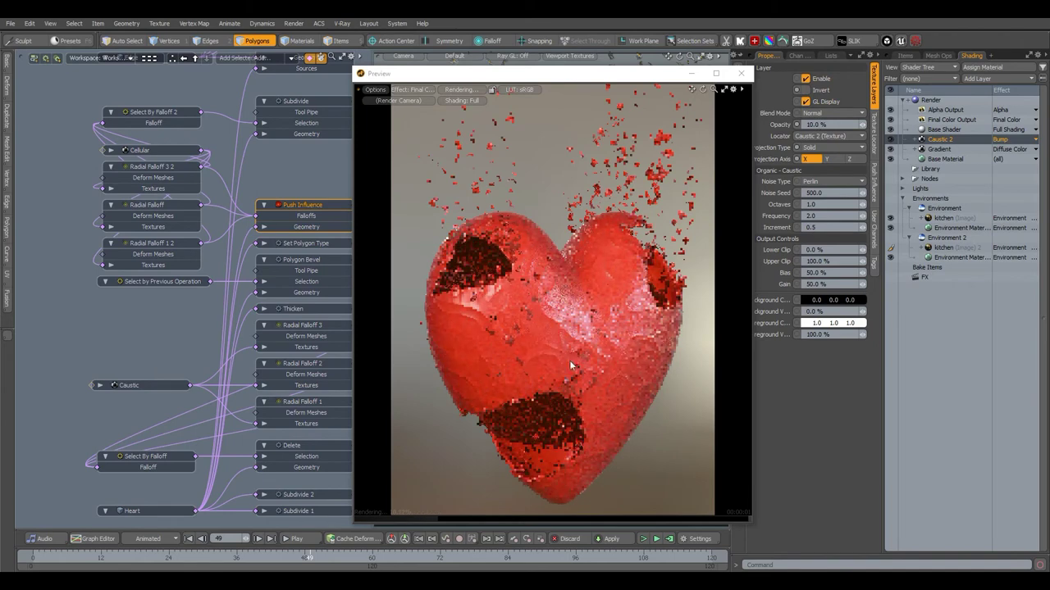
Try a Caustic texture size of 50 mm in X, 100 mm in Y and 50 mm in Z
left_click(875, 139)
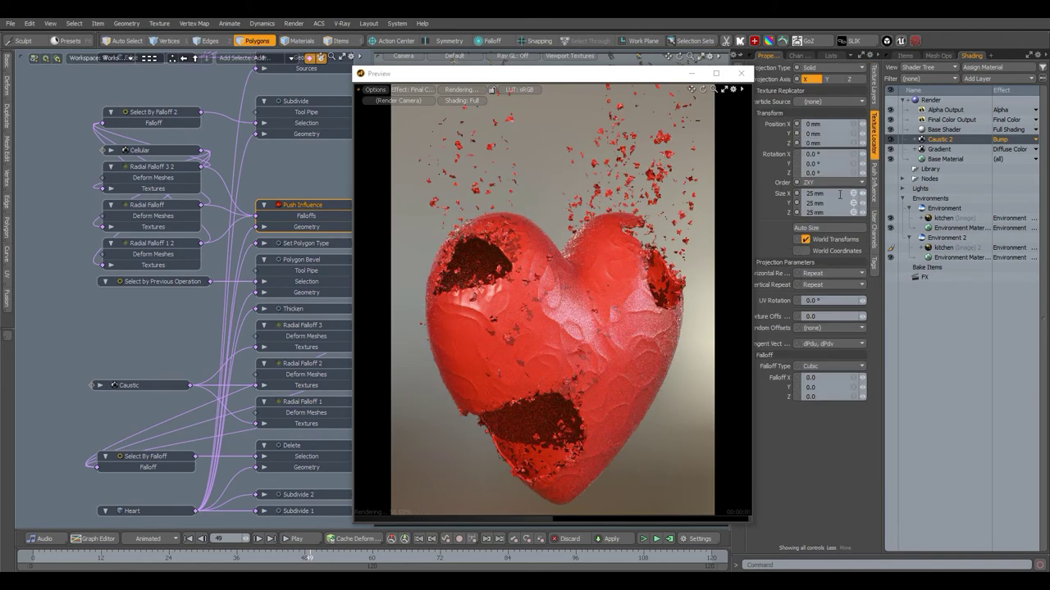
key("Tab")
type("100")
key("Tab")
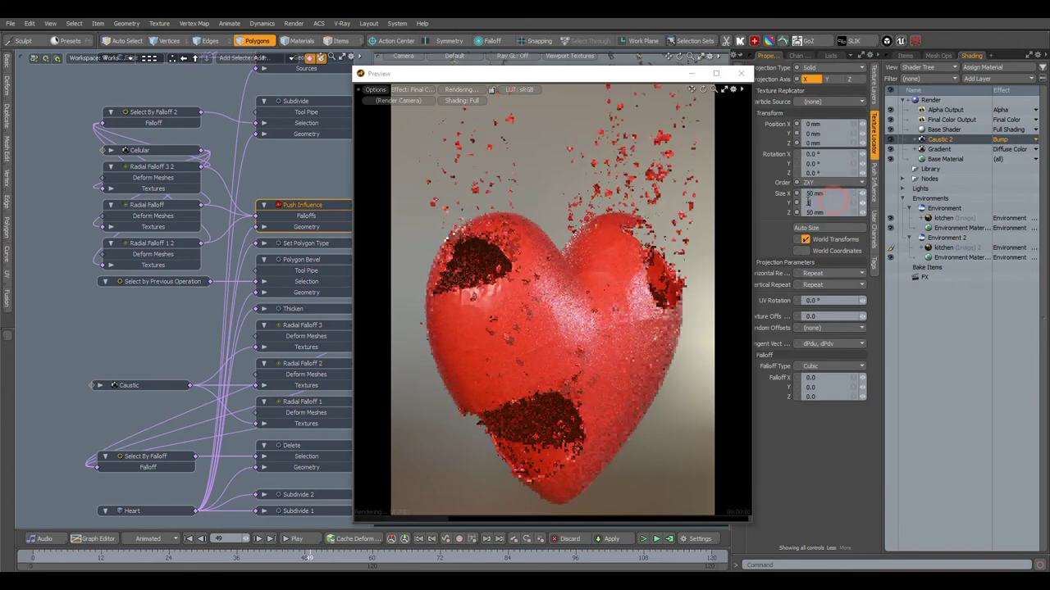
type("50")
key("Return")
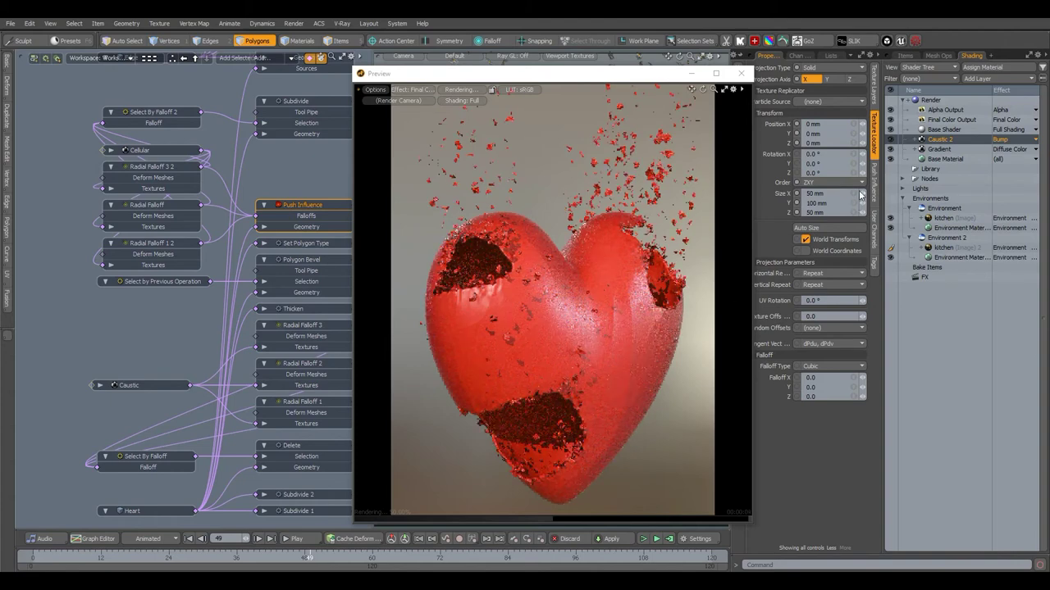
key("Return")
Set the Caustic texture's size to 25 mm in X, 75 mm in Y and 25 mm in Z
left_click(833, 194)
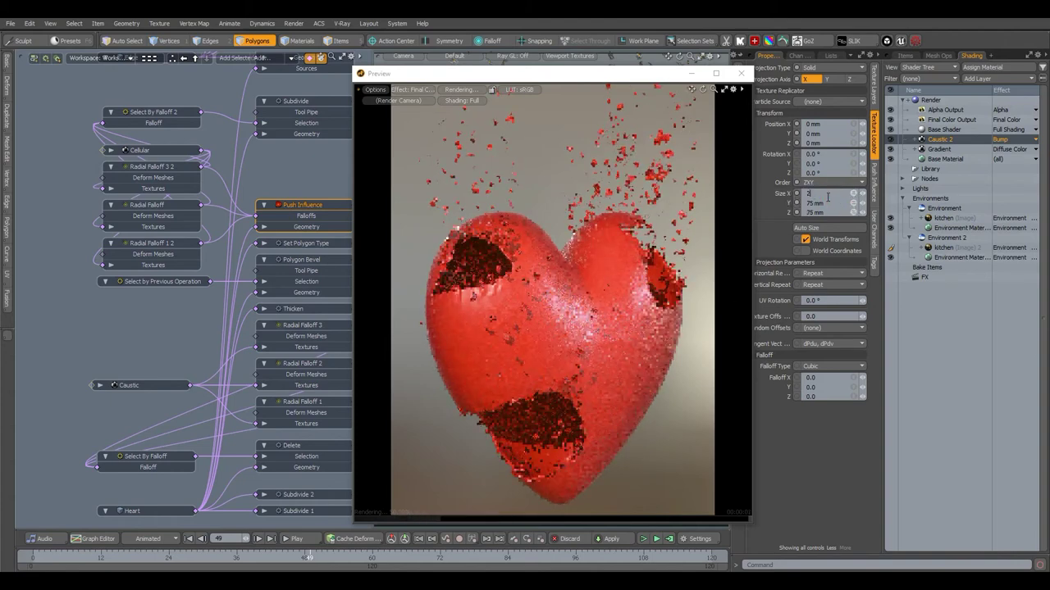
type("25")
key("Tab")
type("25")
key("Tab")
type("25")
key("Return")
left_click(835, 202)
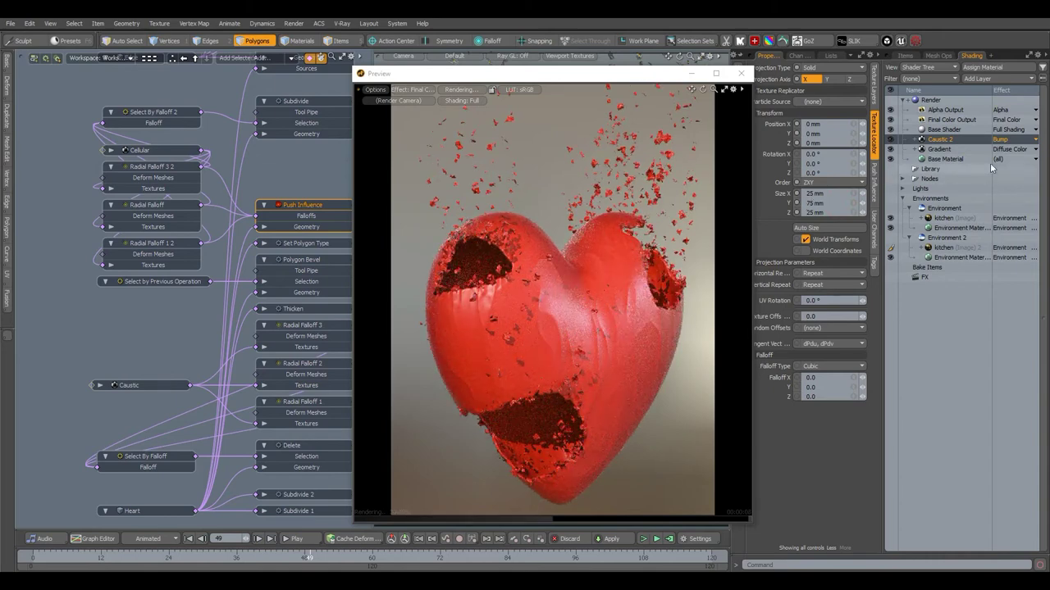
Set the Caustic texture's octaves to 2.0 and its gain to 75%
left_click(873, 97)
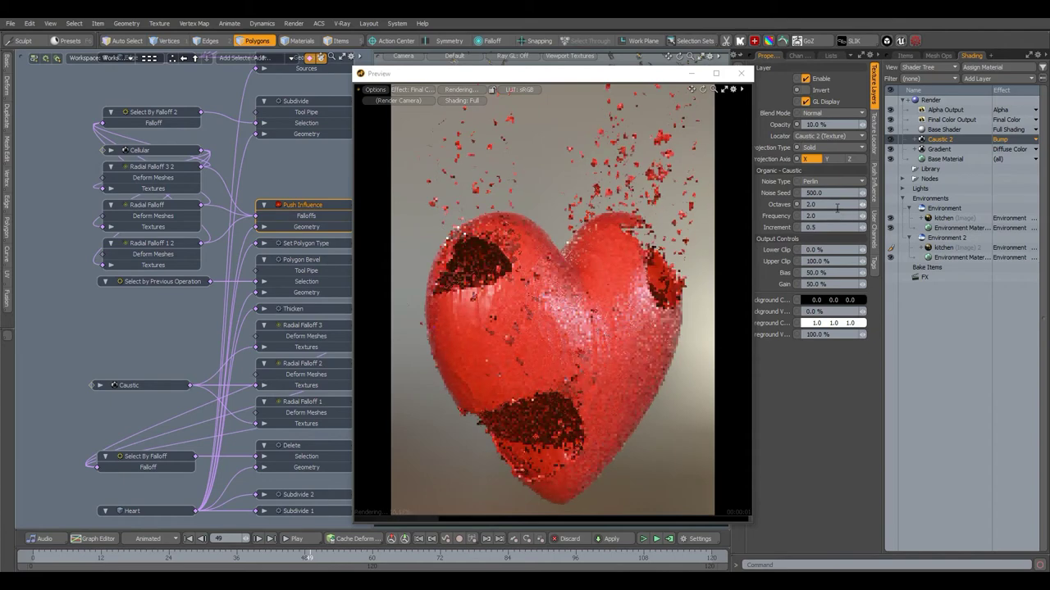
left_click_drag(830, 205, 797, 210)
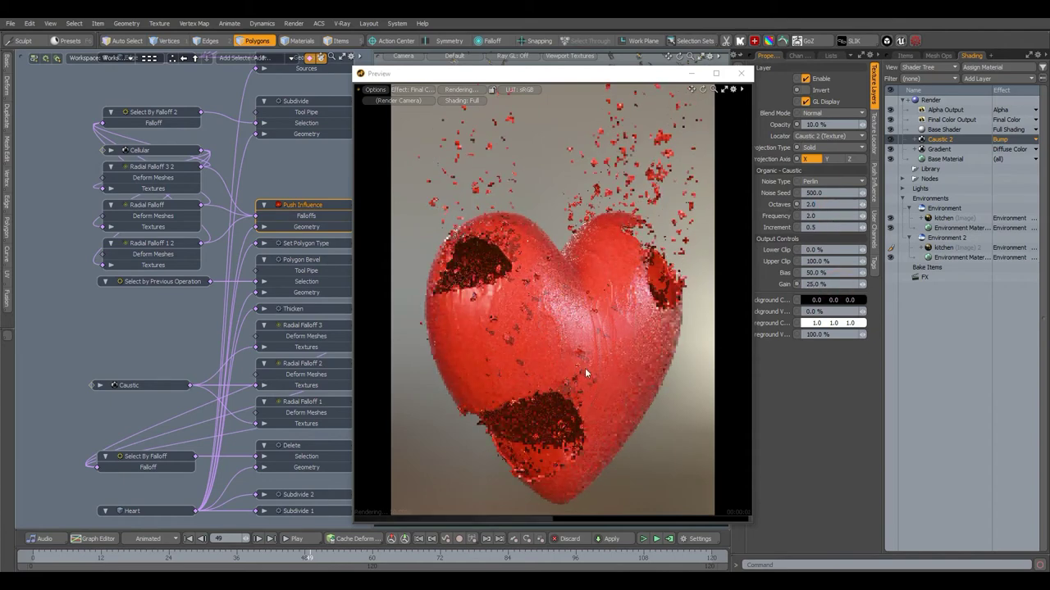
left_click(815, 288)
type("75")
key("Return")
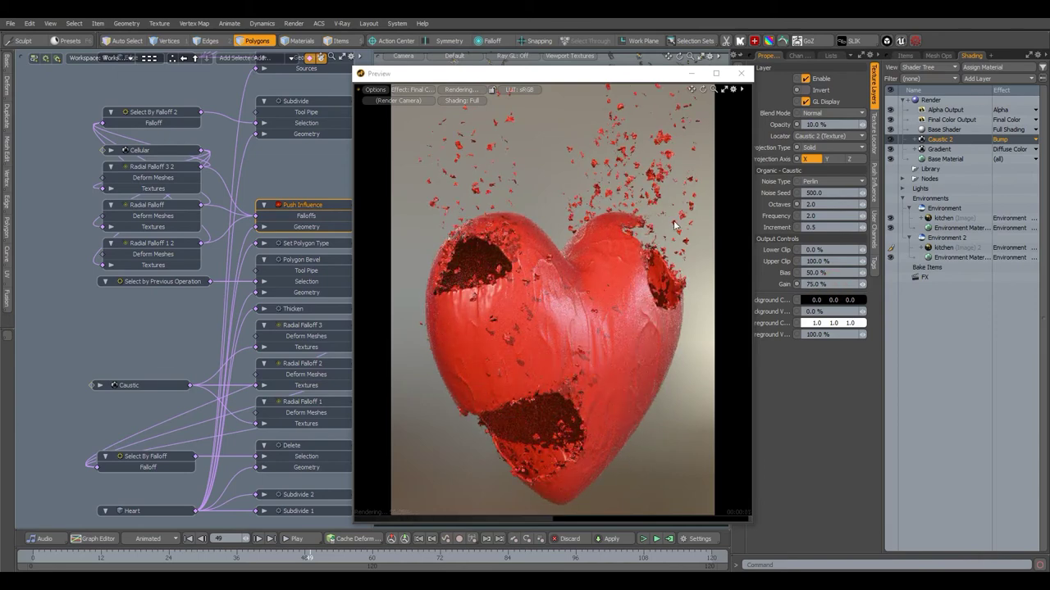
Add a Process layer to Environment 2 and set its saturation to 50%
left_click(950, 239)
left_click(981, 79)
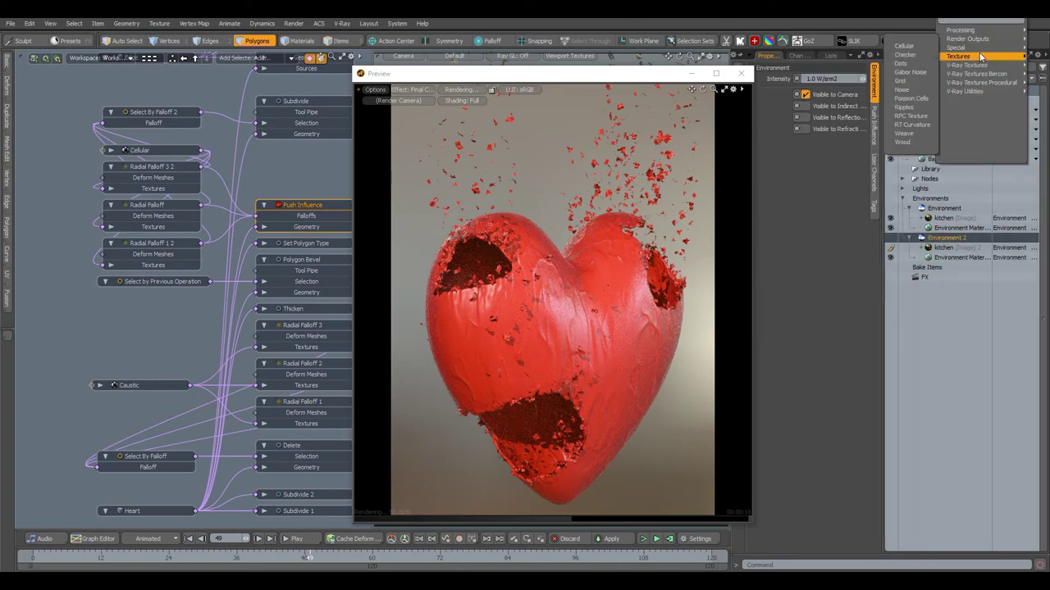
mouse_move(981, 31)
left_click(902, 44)
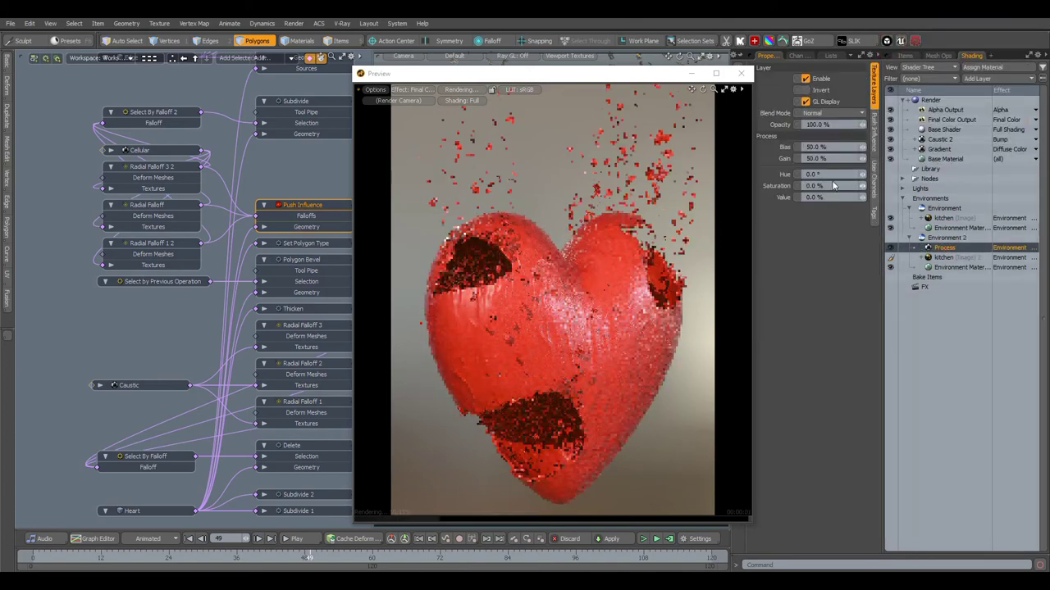
left_click(826, 187)
type("50")
key("Return")
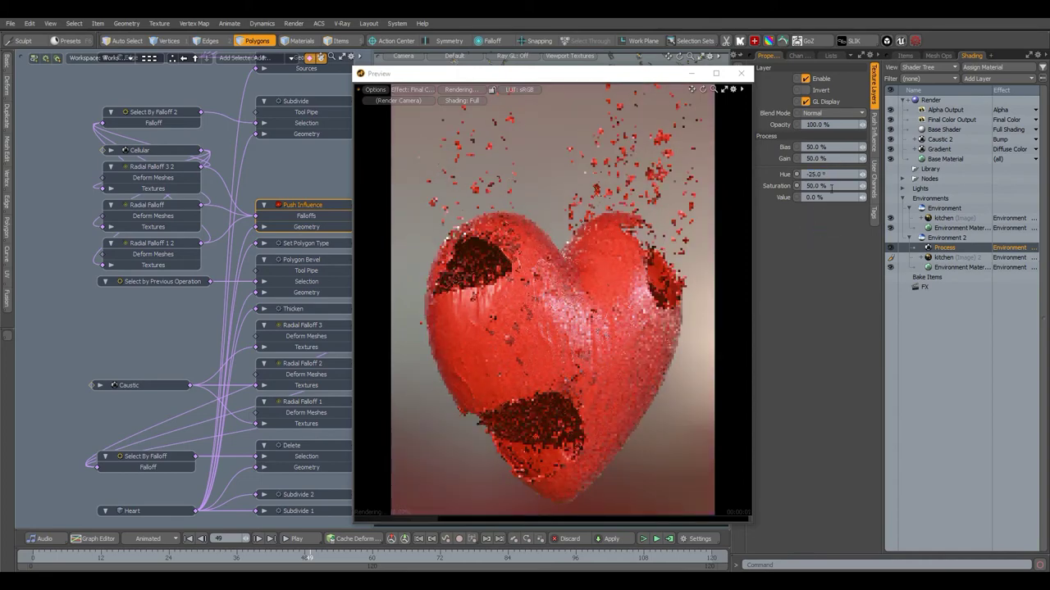
Shift the Environment 2 Process layer's hue to -40°
left_click(826, 174)
type("-75")
key("Return")
left_click(826, 175)
type("-40")
key("Return")
Try a darkening value on the Process layer, and settle on a value of 50%
left_click(826, 197)
type("-50")
key("Return")
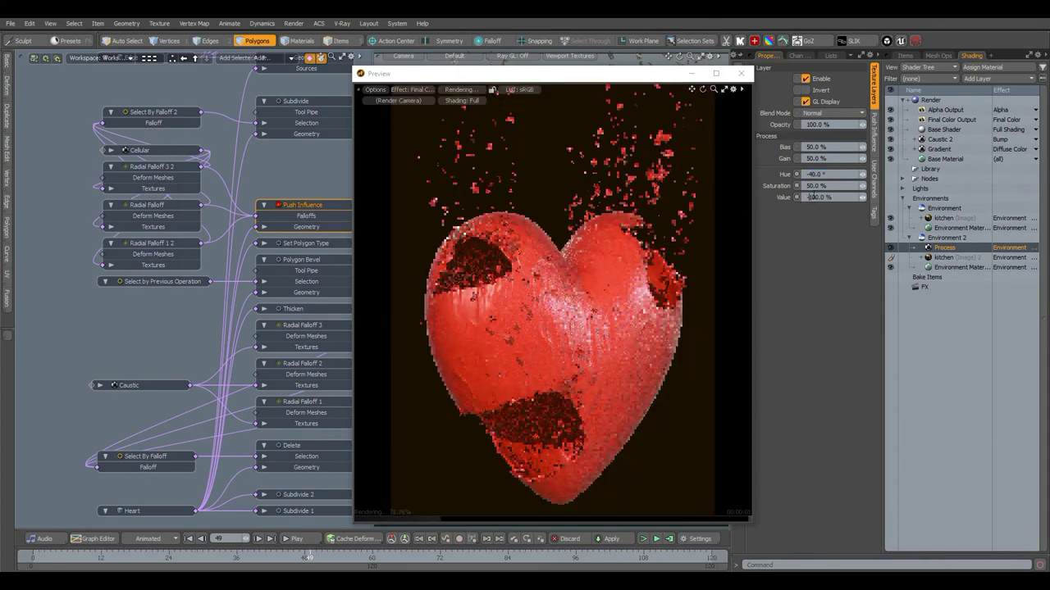
left_click(812, 197)
type("-1050")
key("Return")
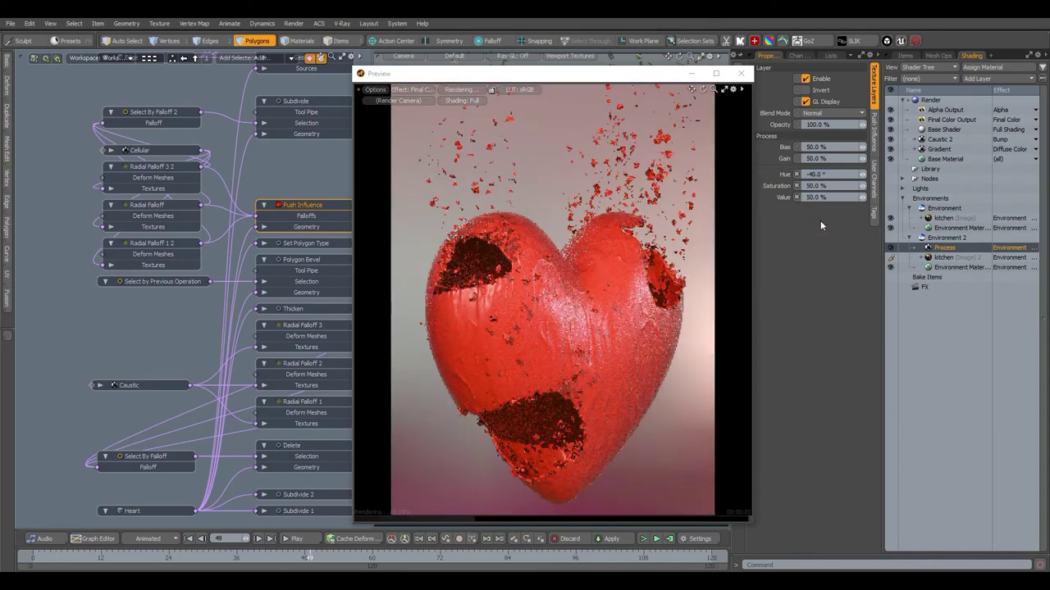
Give the Base Material a refractive index of 1.6, 65% Fresnel, a pale pink specular color, 35% roughness and 90% diffuse amount
left_click(935, 161)
left_click(828, 190)
type("20")
key("Return")
left_click(805, 140)
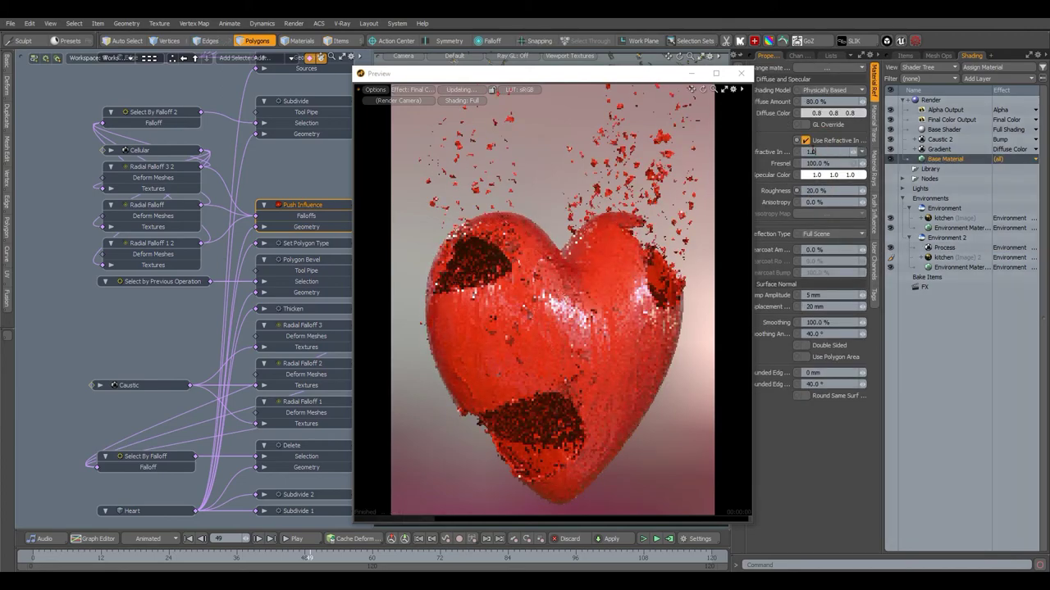
left_click(827, 152)
type("1.6")
left_click(835, 163)
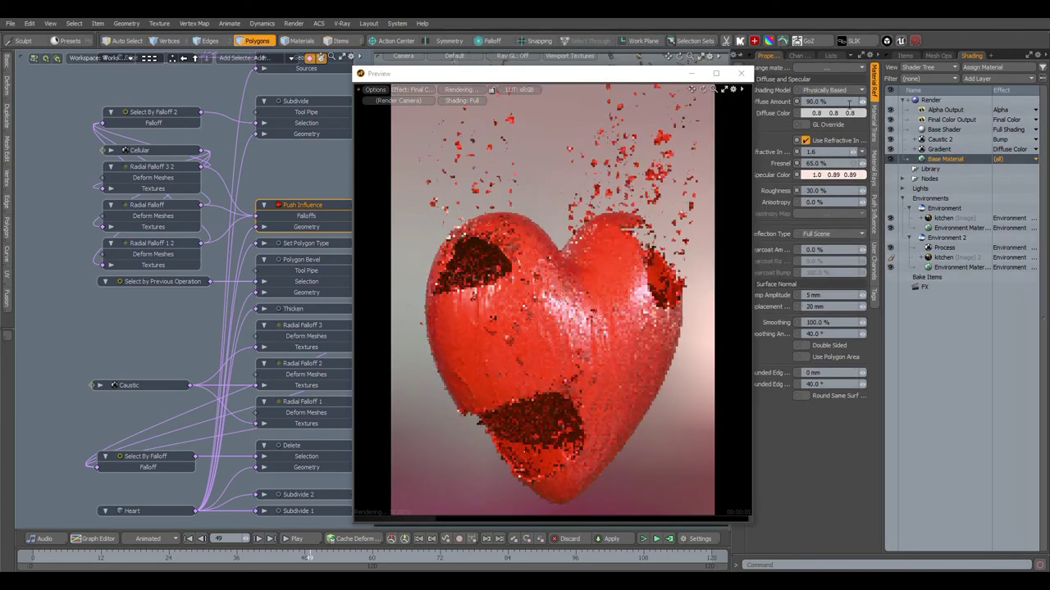
Hide the Directional Light inside the Camera | Light group
left_click(906, 55)
left_click(938, 108)
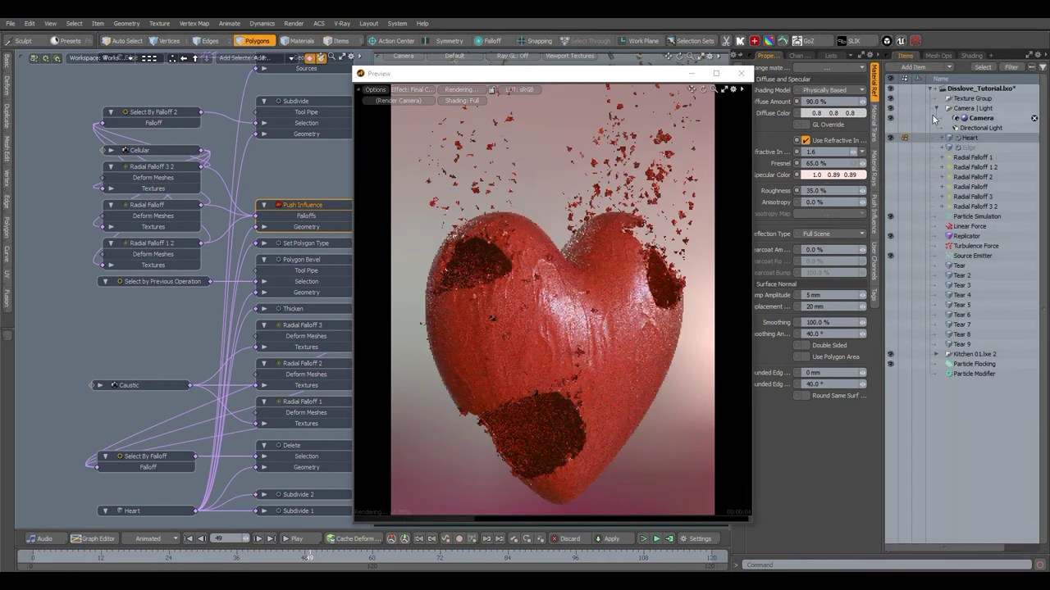
left_click(937, 109)
left_click(938, 57)
Set the Final Color Output's input white level to 0.35 W/srm2
left_click(971, 57)
left_click(949, 120)
left_click(817, 177)
type("0.")
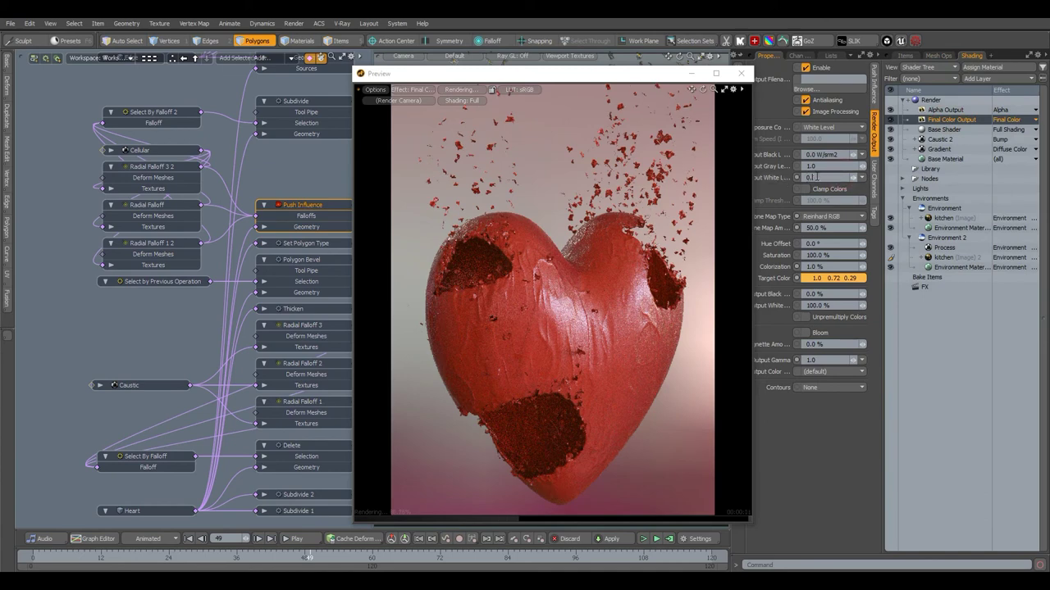
type("35")
key("Return")
Set the Final Color Output's input gray level to 0.85 and its tone map amount to 70%
left_click(815, 167)
type("0,6")
key("Return")
left_click(841, 166)
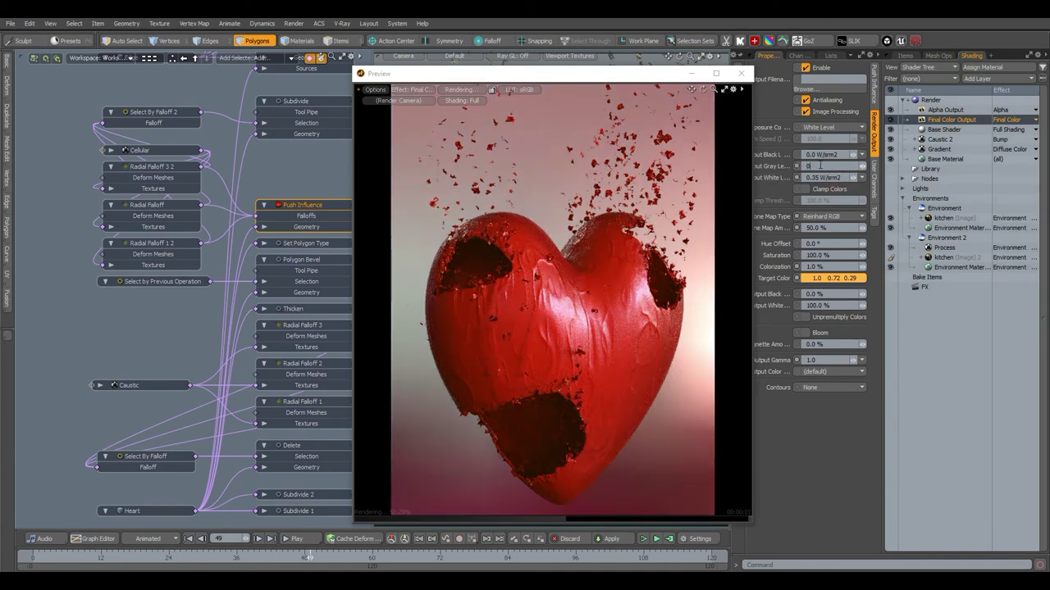
type("0,85")
key("Return")
type("75")
key("Return")
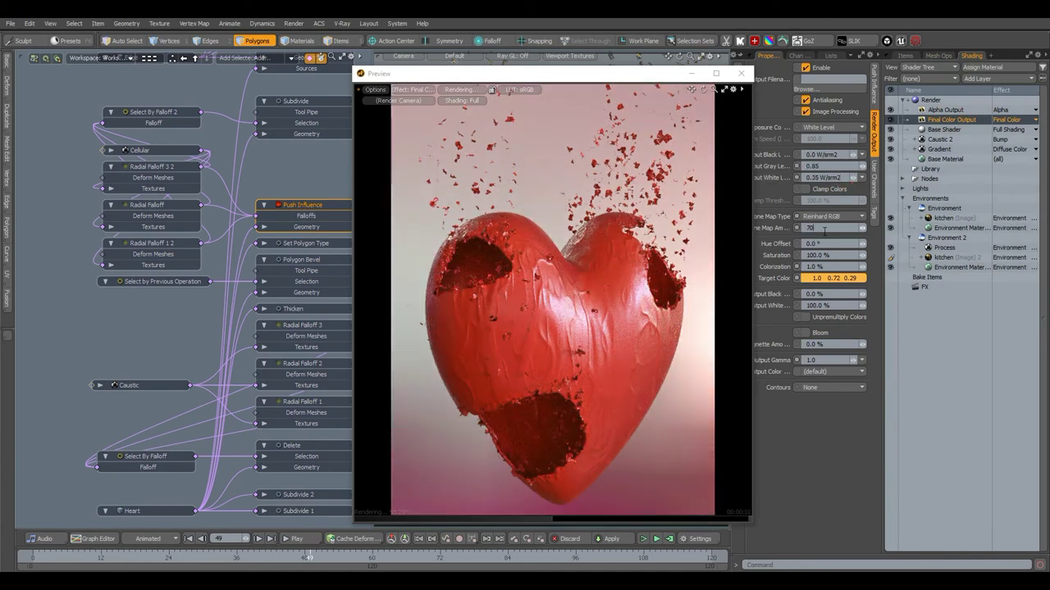
Orbit the render camera to a slightly angled view of the heart and bring the render preview back up
left_click(690, 73)
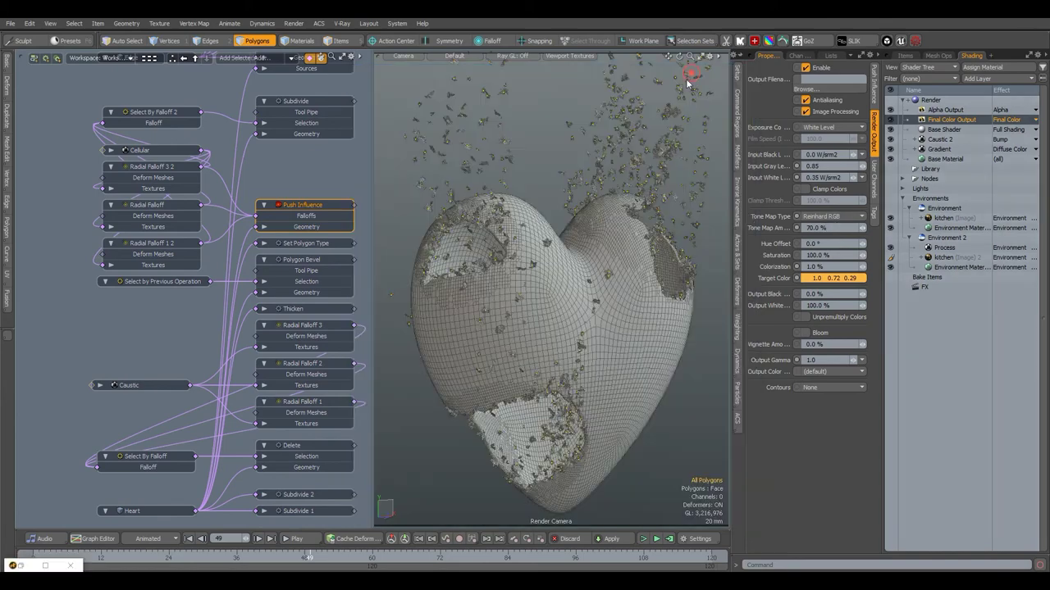
left_click_drag(590, 287, 631, 212, "alt")
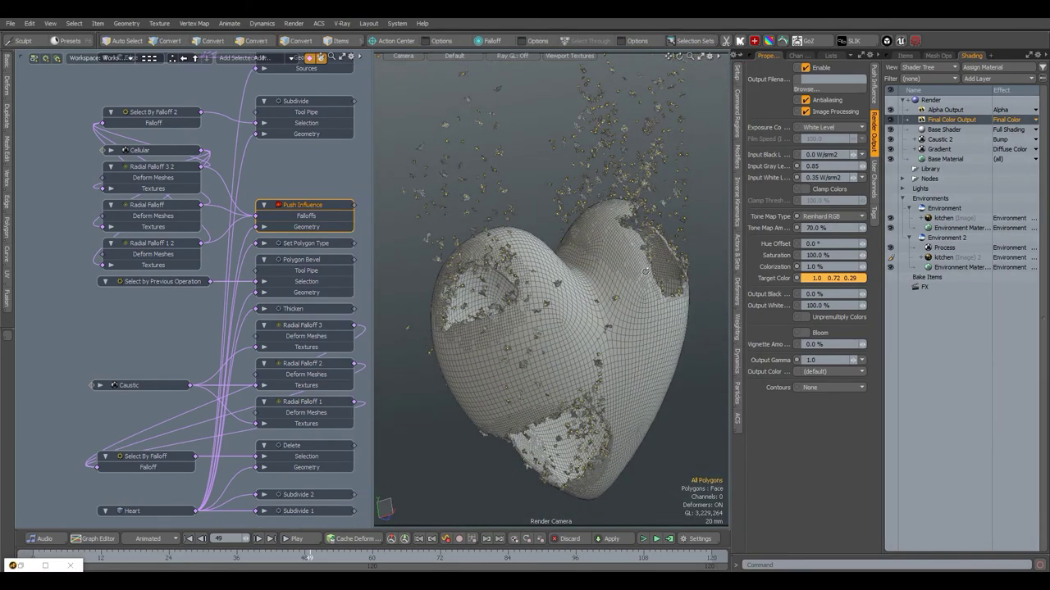
left_click(21, 566)
left_click(551, 300)
left_click_drag(550, 72, 513, 62)
left_click_drag(558, 271, 587, 261, "alt")
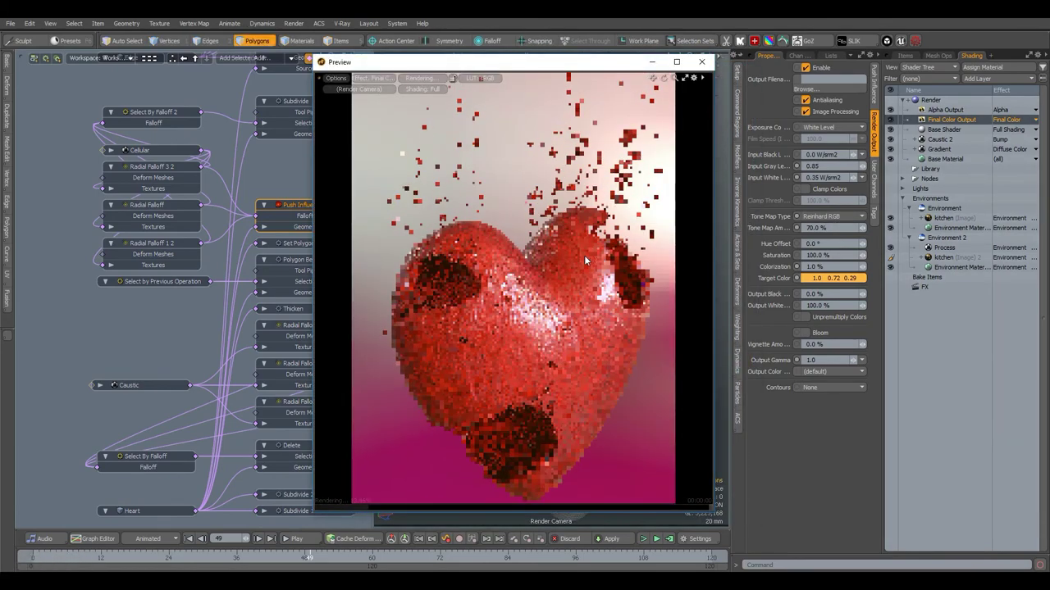
Move the Environment 2 kitchen image's texture locator to a Y position of -150 mm
left_click(943, 257)
left_click(874, 140)
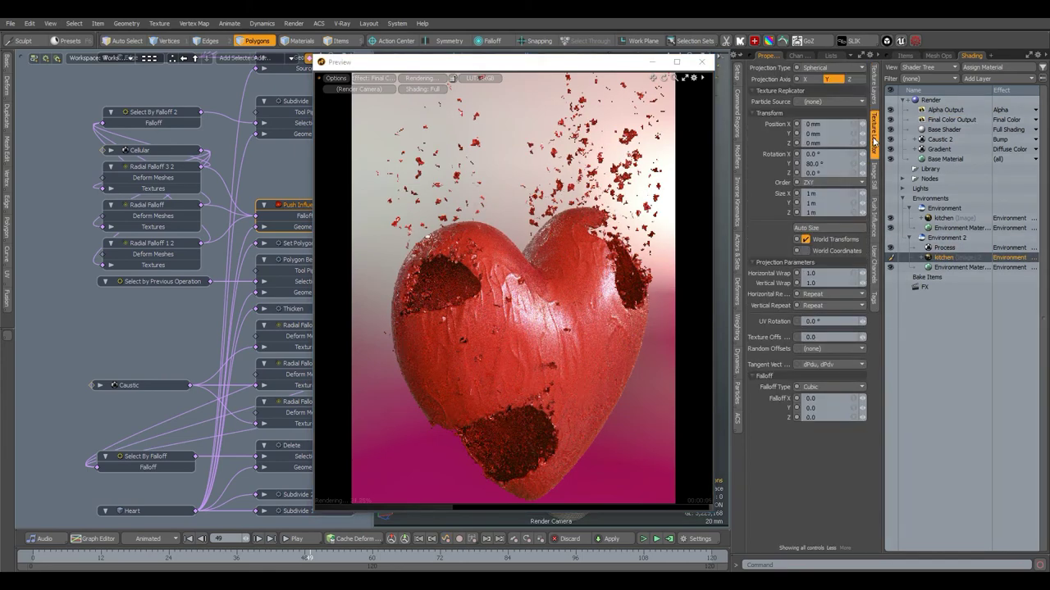
left_click_drag(864, 137, 862, 136)
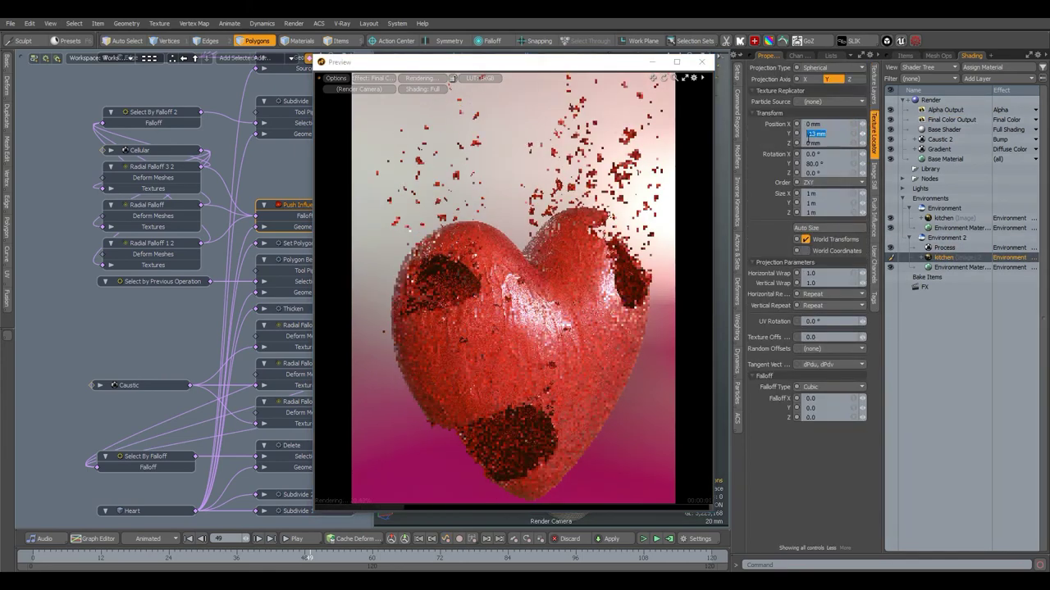
key("Return")
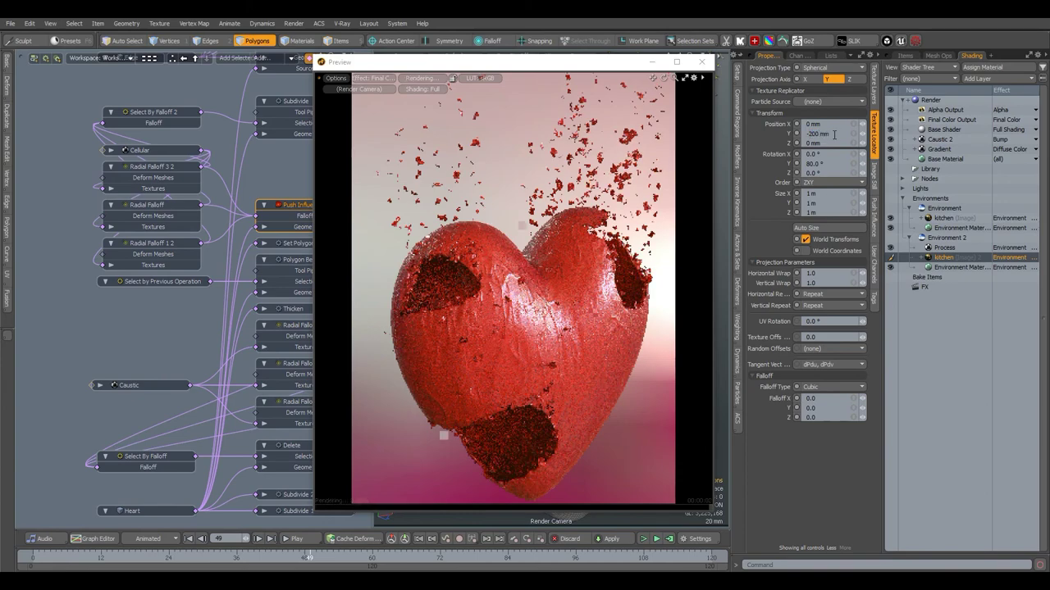
left_click_drag(834, 134, 810, 134)
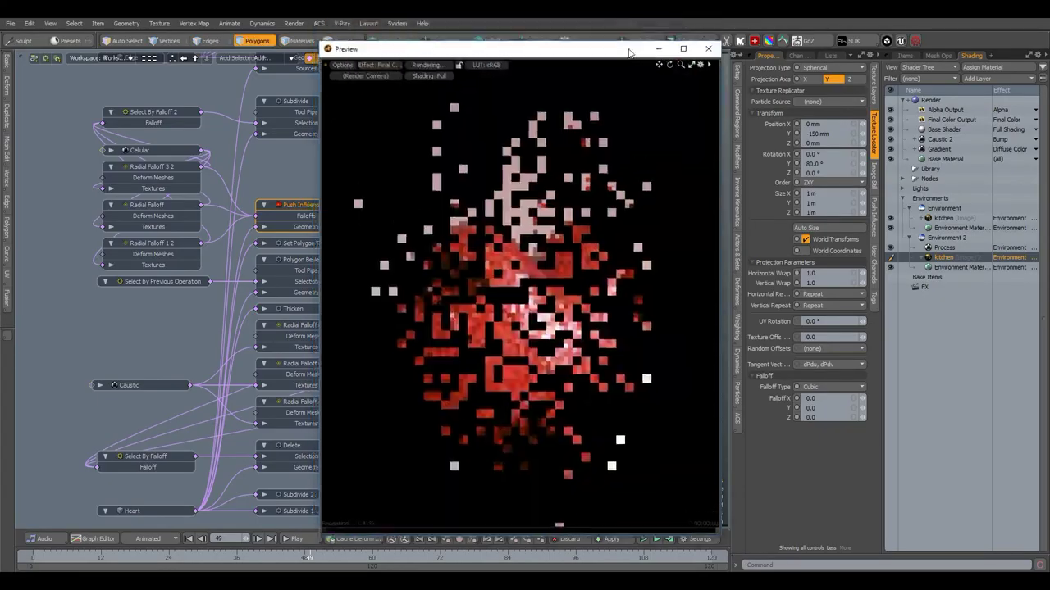
Reposition the preview window and set the Y rotation of the first Environment's kitchen image texture locator to 35°
mouse_move(628, 51)
left_mouse_down()
mouse_move(622, 40)
mouse_move(424, 41)
mouse_move(625, 47)
left_mouse_up()
left_click(341, 57)
left_click(321, 110)
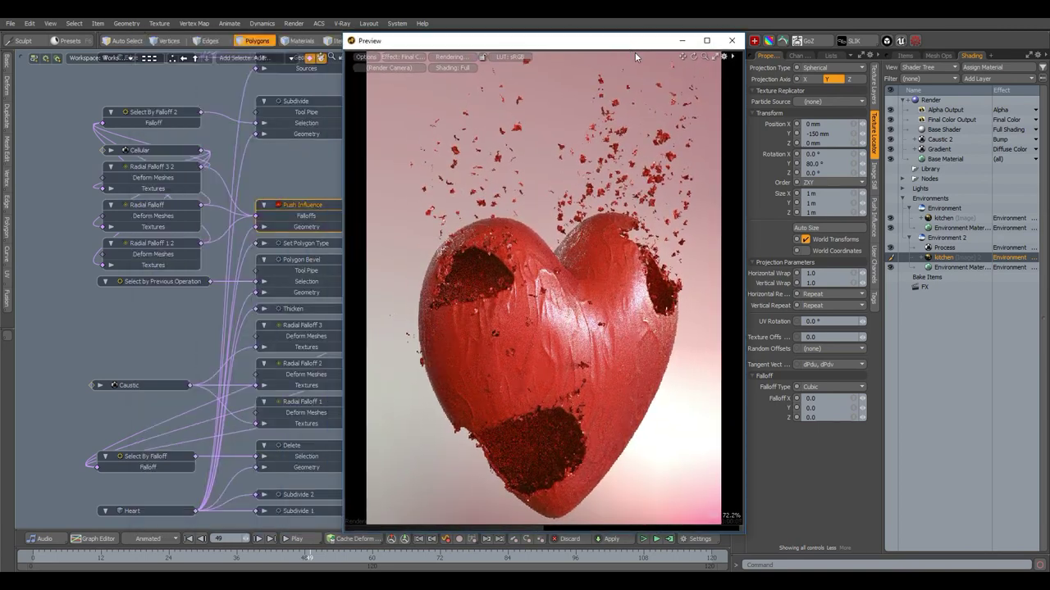
left_click(927, 218)
key("Return")
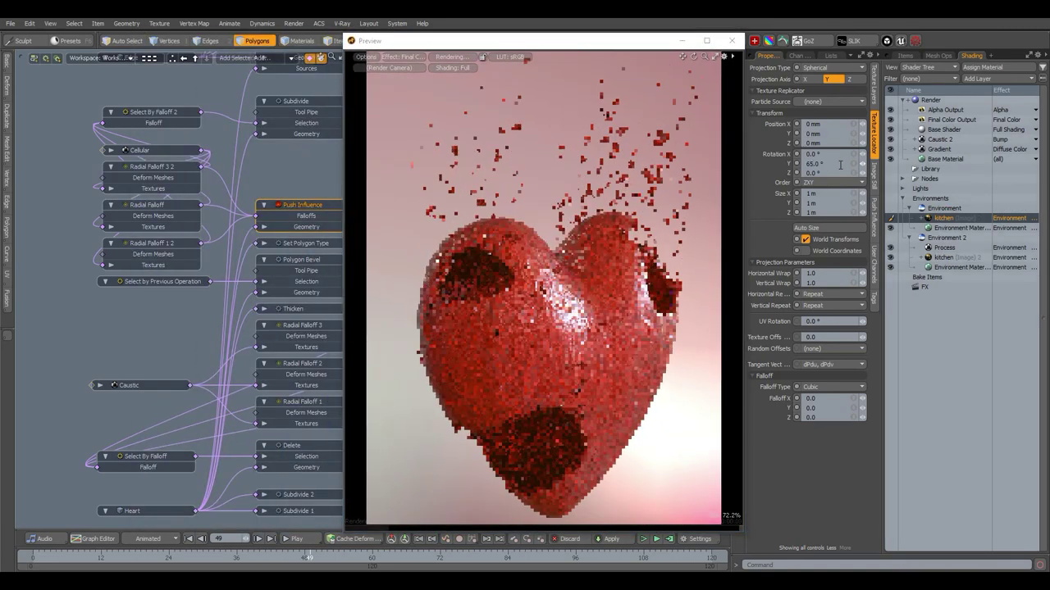
double_click(814, 163)
type("35")
key("Return")
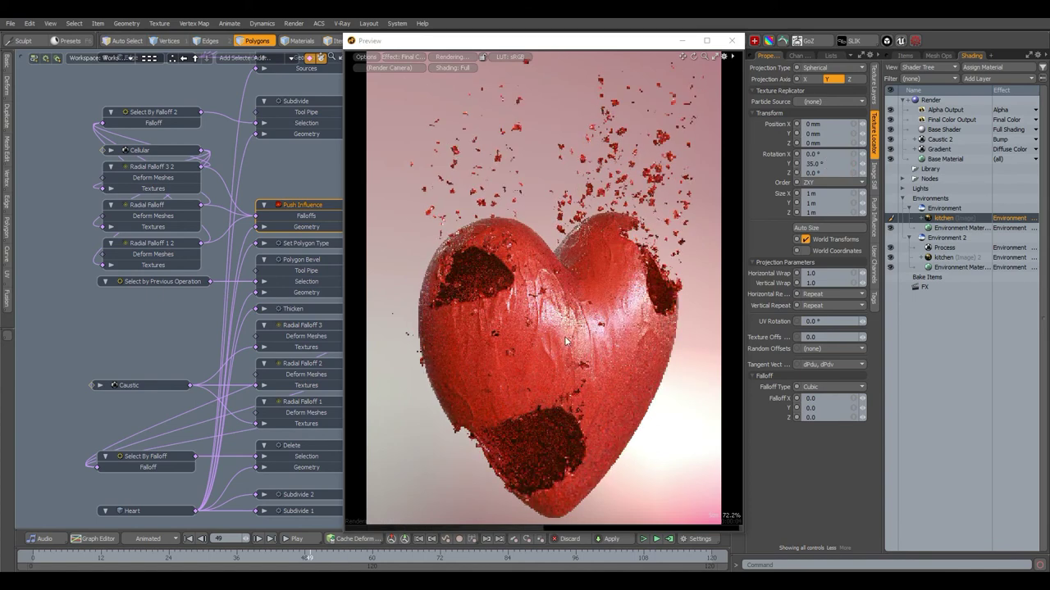
Try a tone map amount of 80% on the Final Color Output and undo the change
left_click(951, 120)
left_click_drag(833, 228, 785, 230)
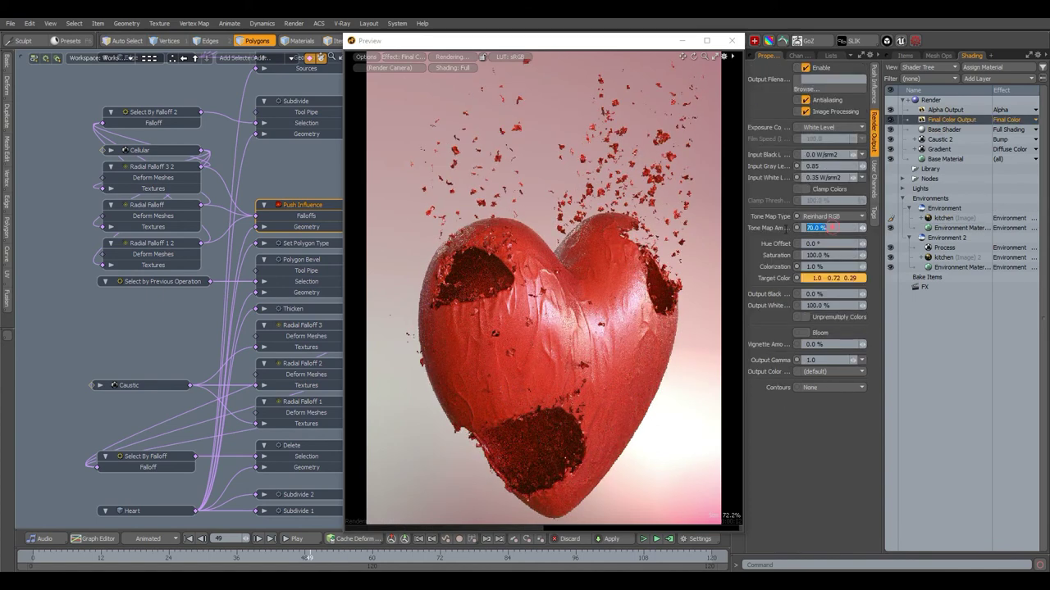
type("80")
key("Return")
key("ctrl+z")
Examine the heart's bumpy surface and dissolving fragments up close in the render preview
scroll(502, 210, "up", 2)
left_click_drag(626, 237, 588, 238)
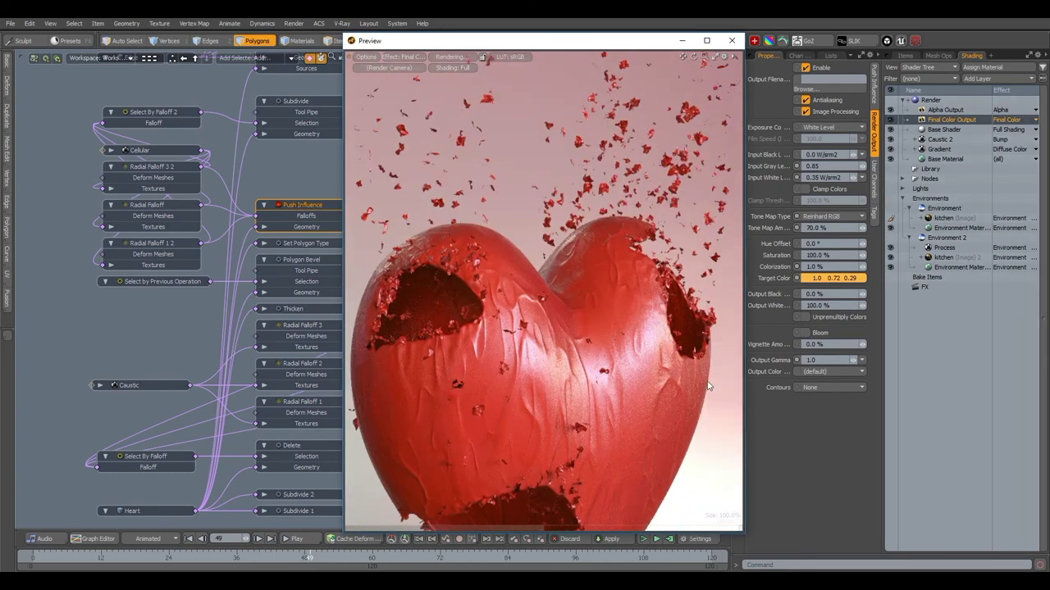
left_click_drag(588, 438, 600, 434)
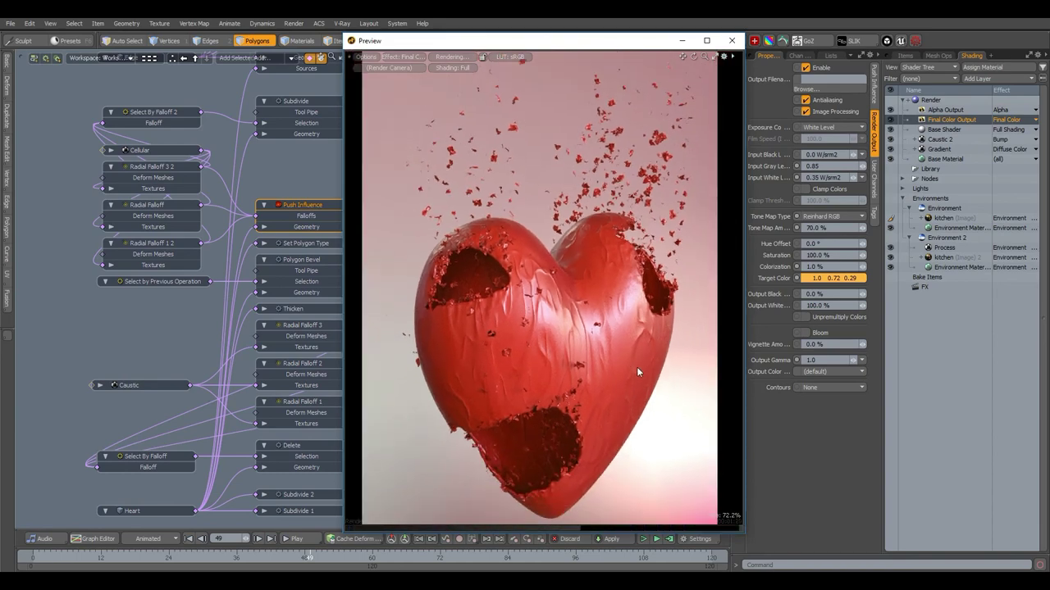